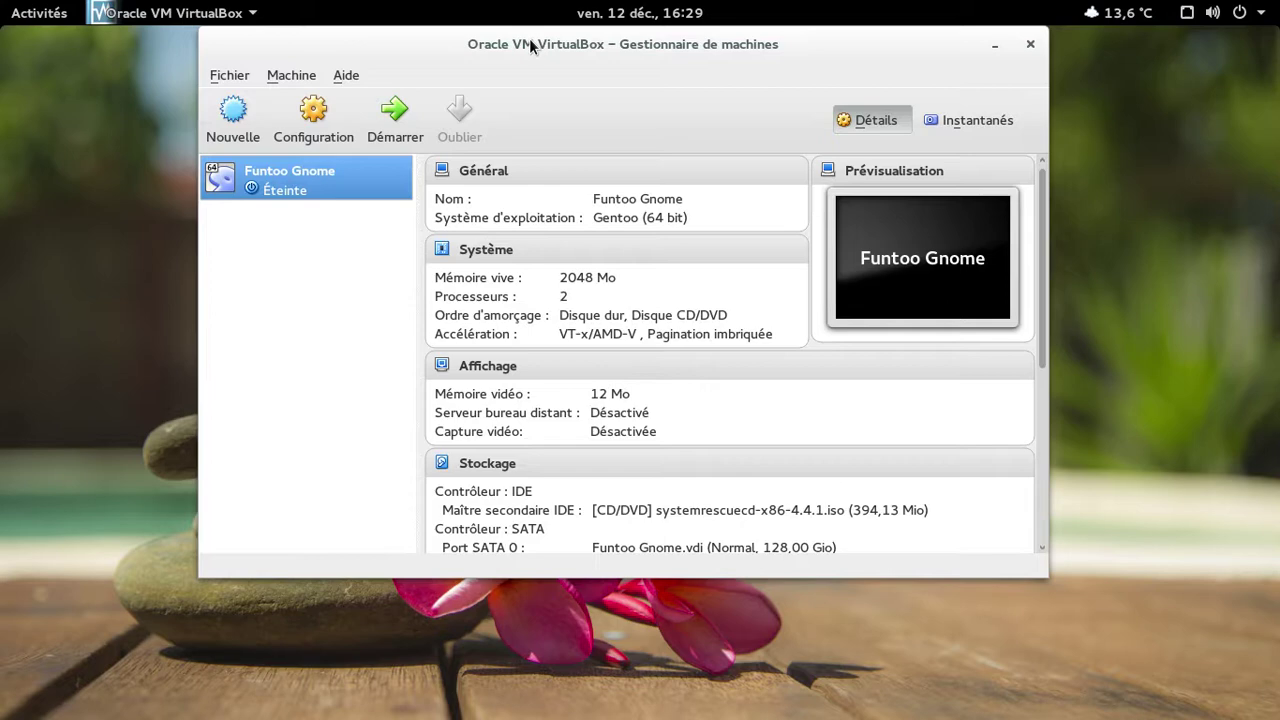
Start the Funtoo Gnome virtual machine and minimize the VirtualBox Manager window.
click(401, 133)
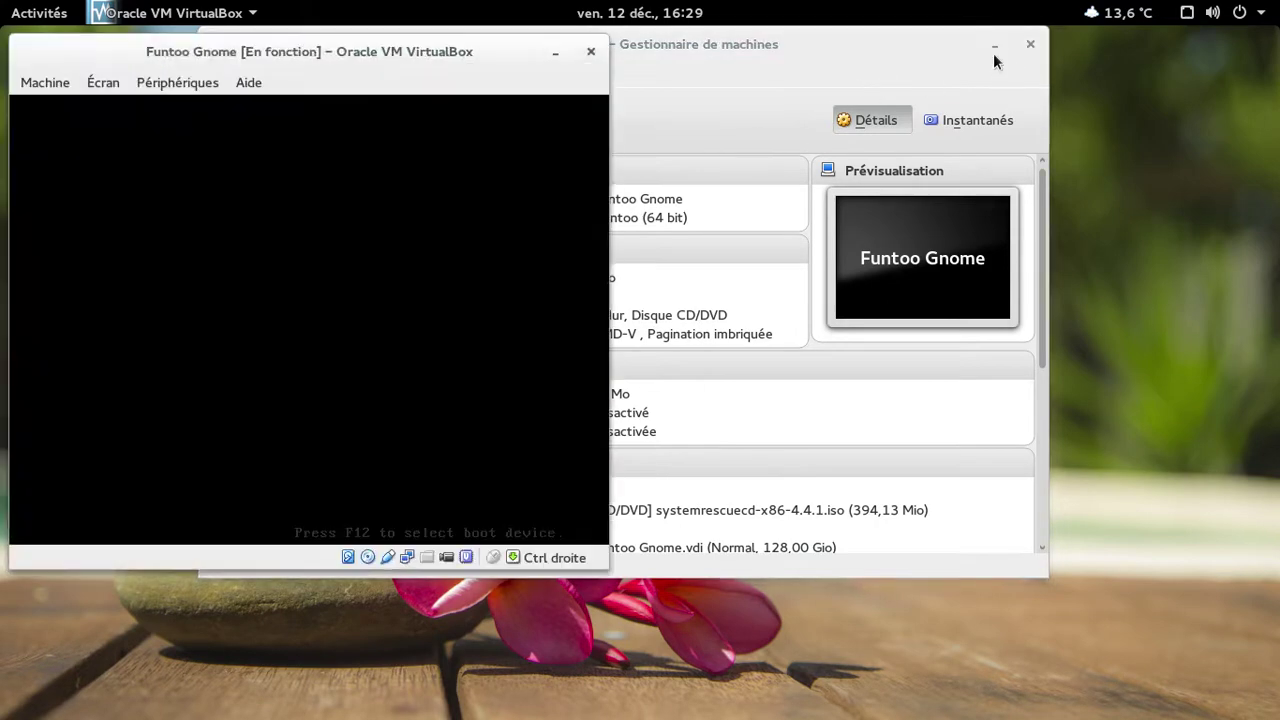
click(994, 48)
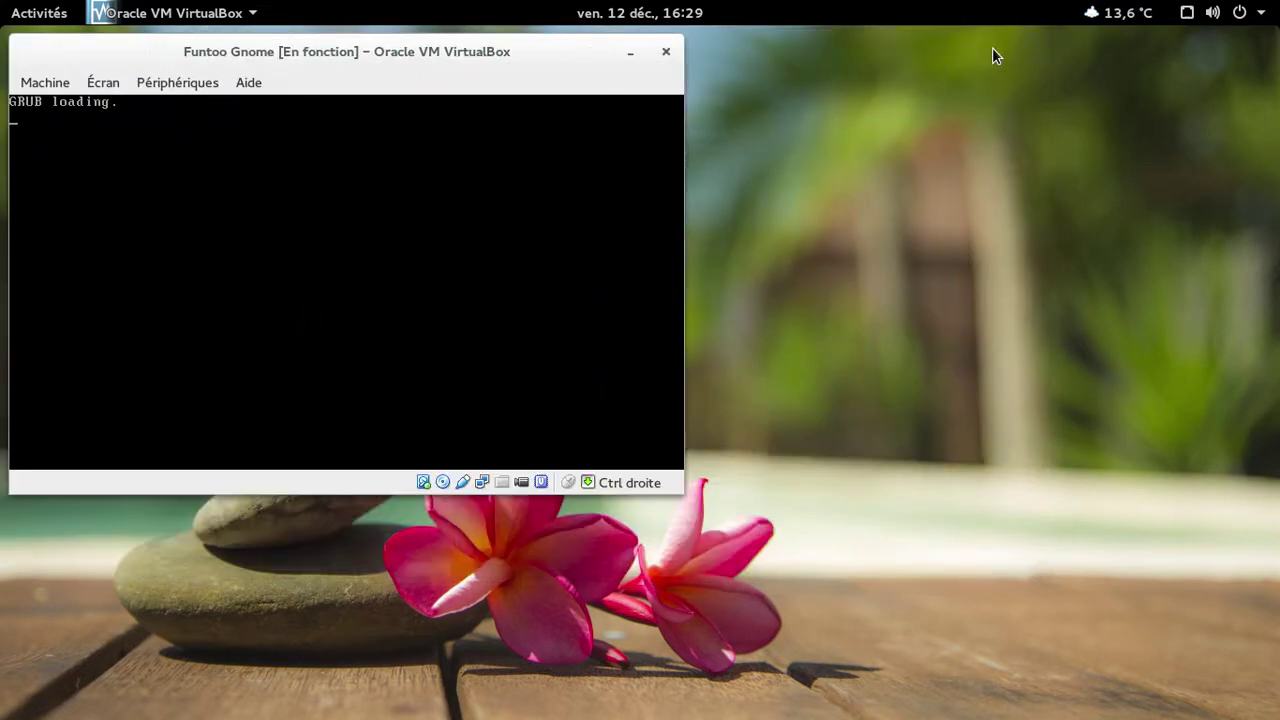
Boot the VM full screen, log in as root, and enter /etc/init.d/xdm start.
key(Control_R+f)
key(Return)
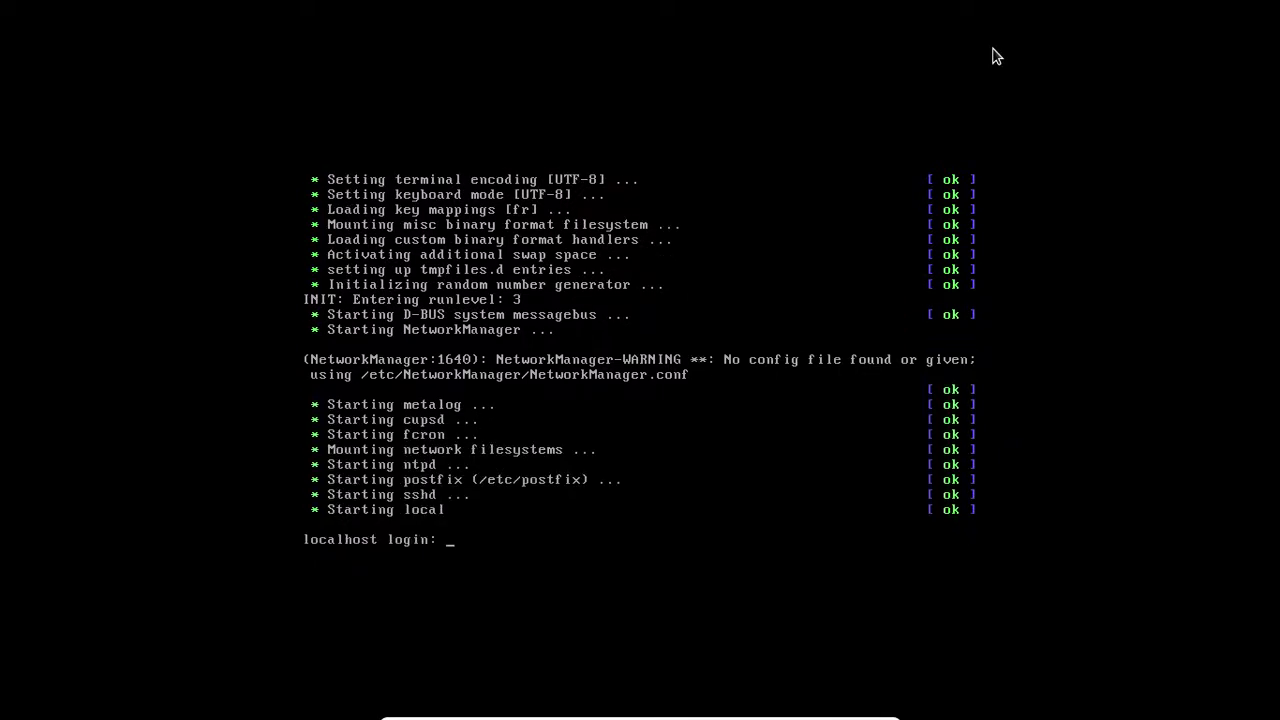
text(root)
key(Return)
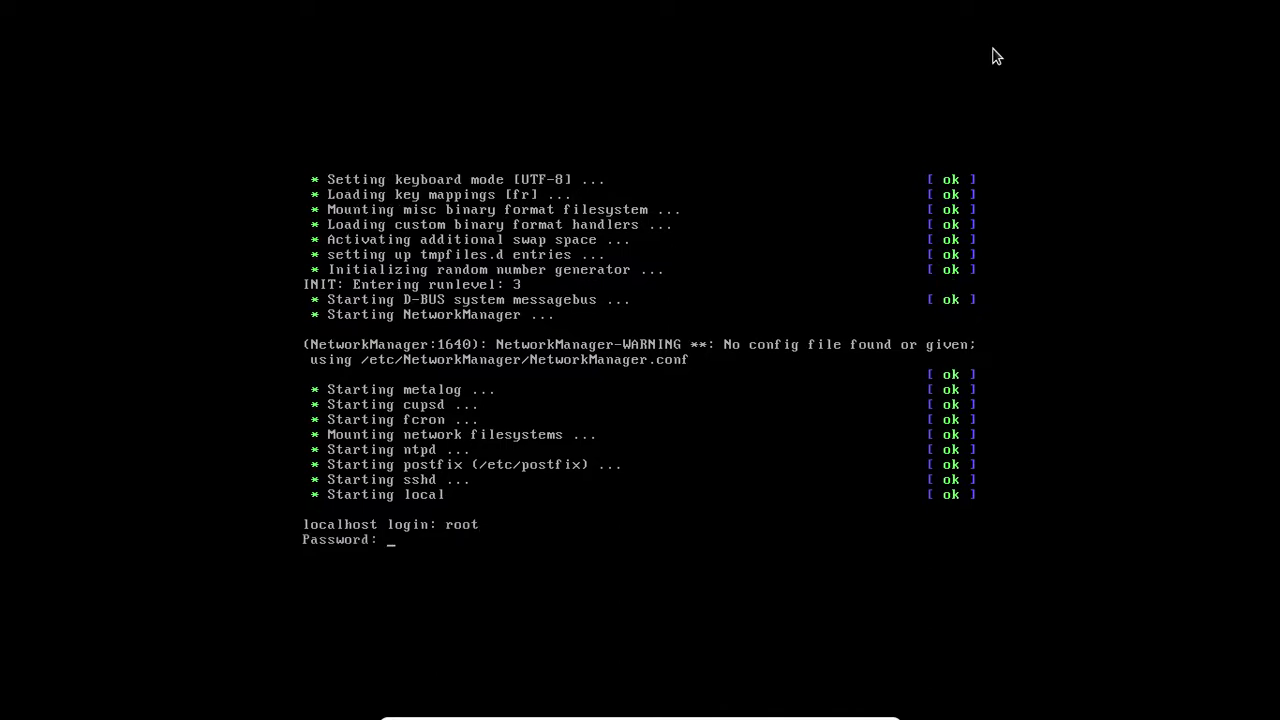
key(Return)
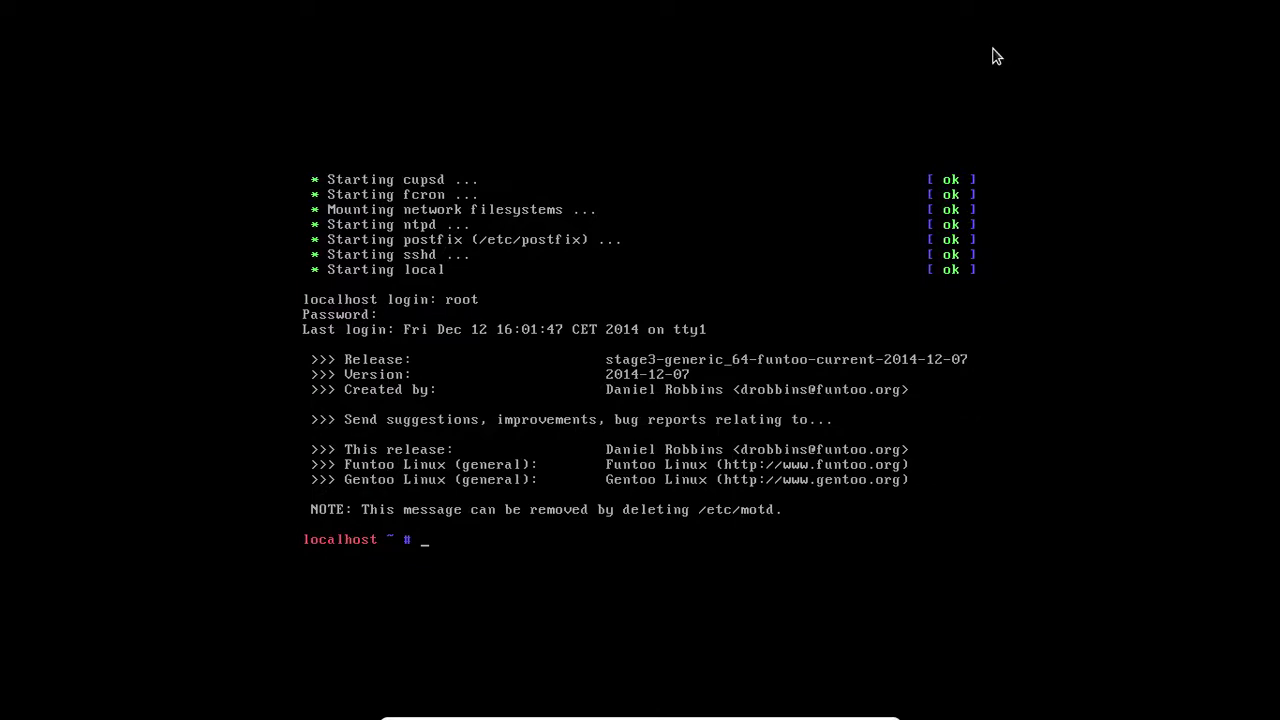
text(/etc/init.d/xdm start)
Run the xdm start command, then launch gdm to bring up the graphical login.
key(Return)
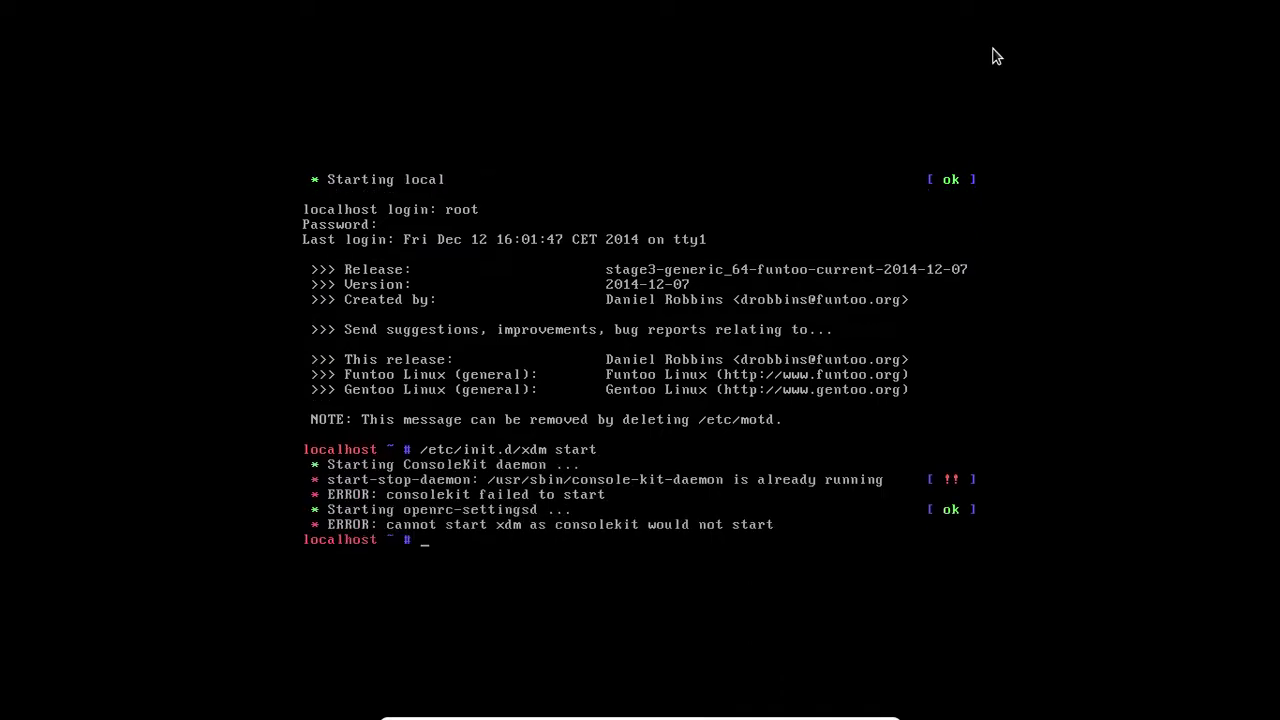
text(gdm)
key(Return)
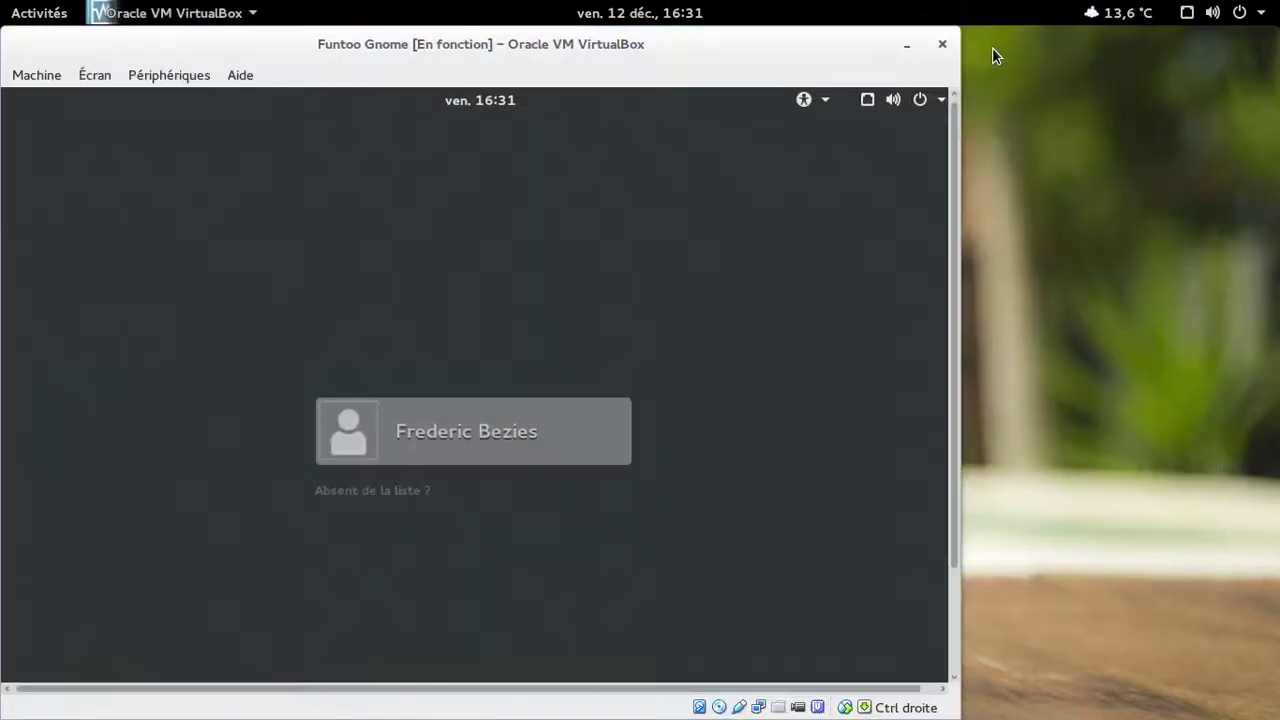
Check the sound input and microphone settings in GNOME Settings, then close it.
click(1240, 14)
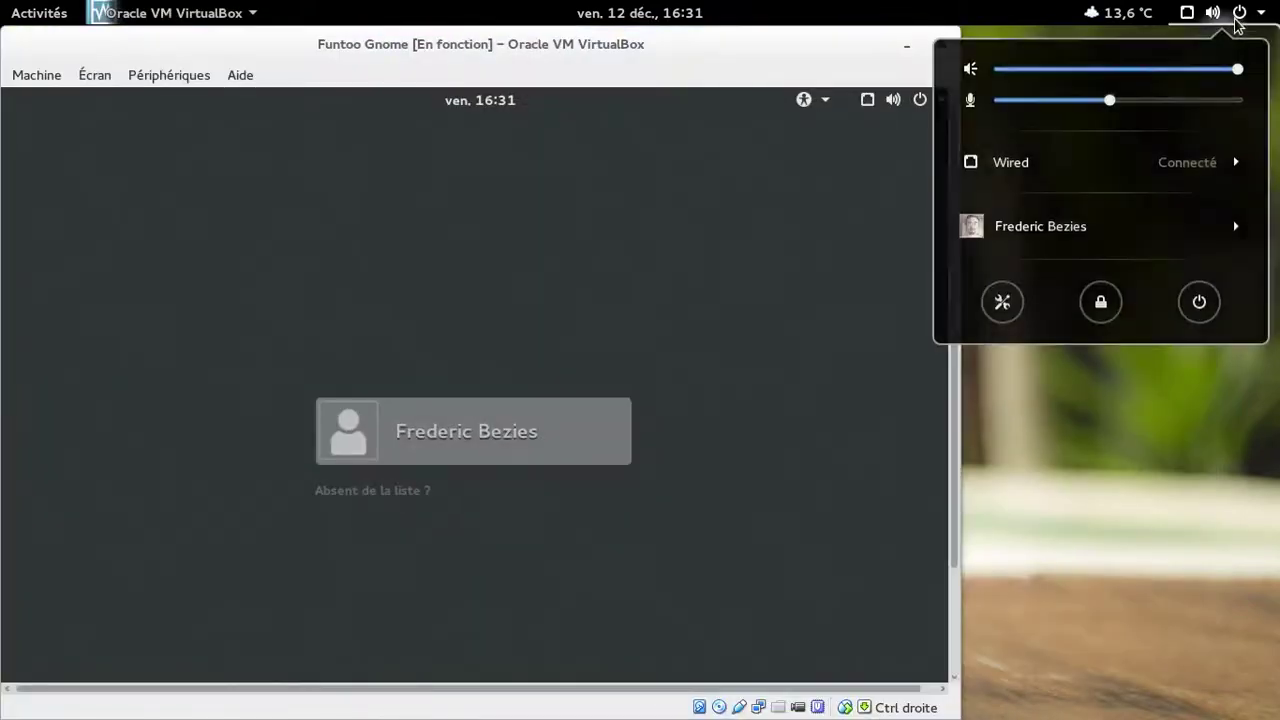
click(1002, 302)
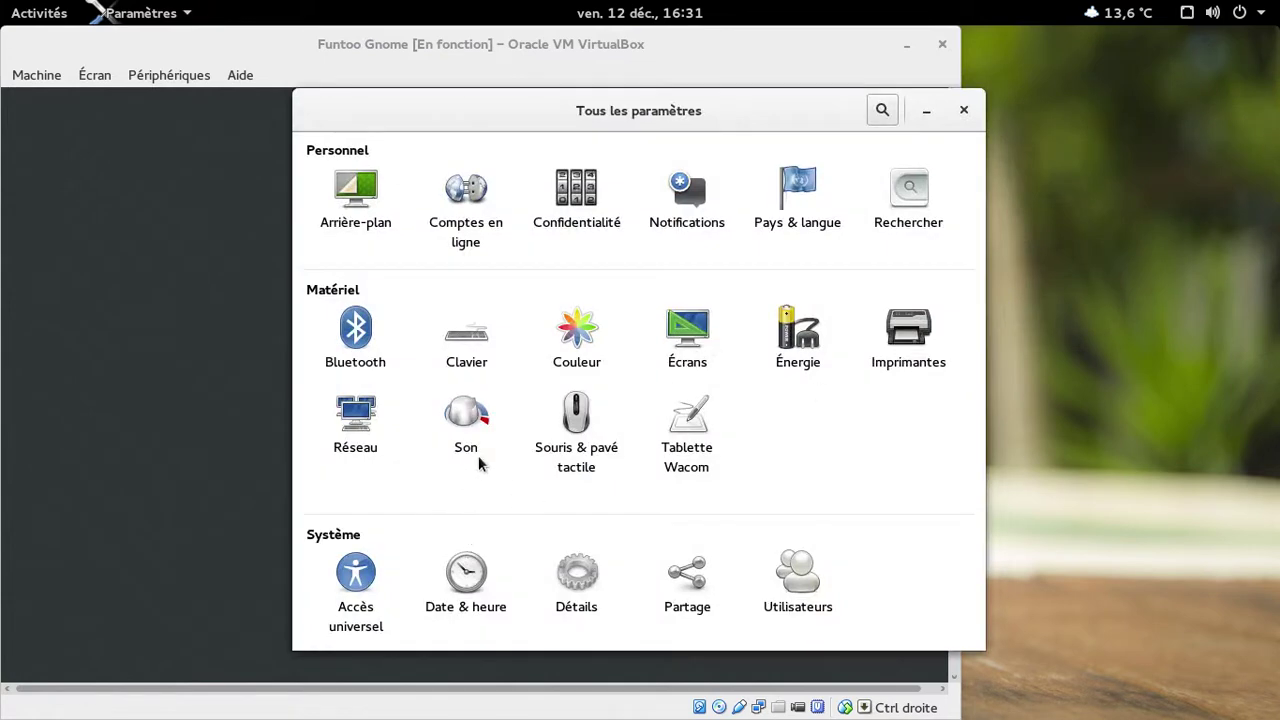
click(479, 449)
click(446, 238)
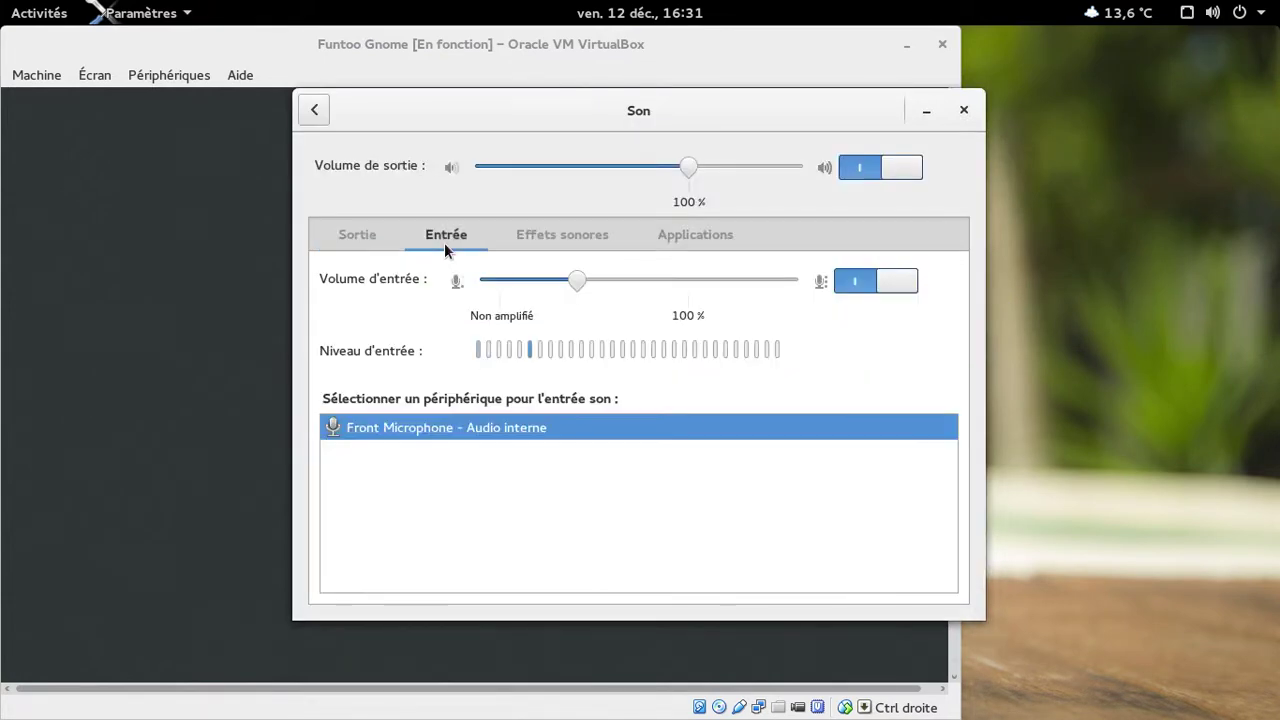
click(963, 110)
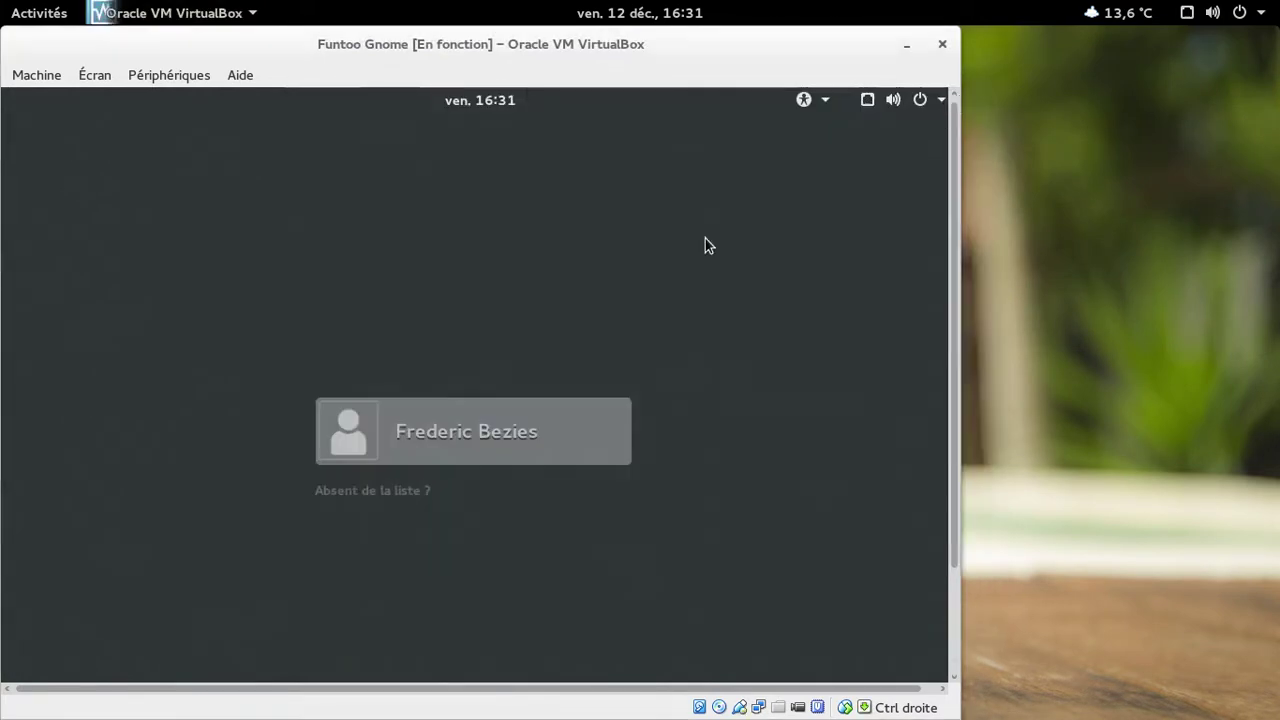
Go full screen and sign in to the GNOME session with the user's password.
key(ctrl+f)
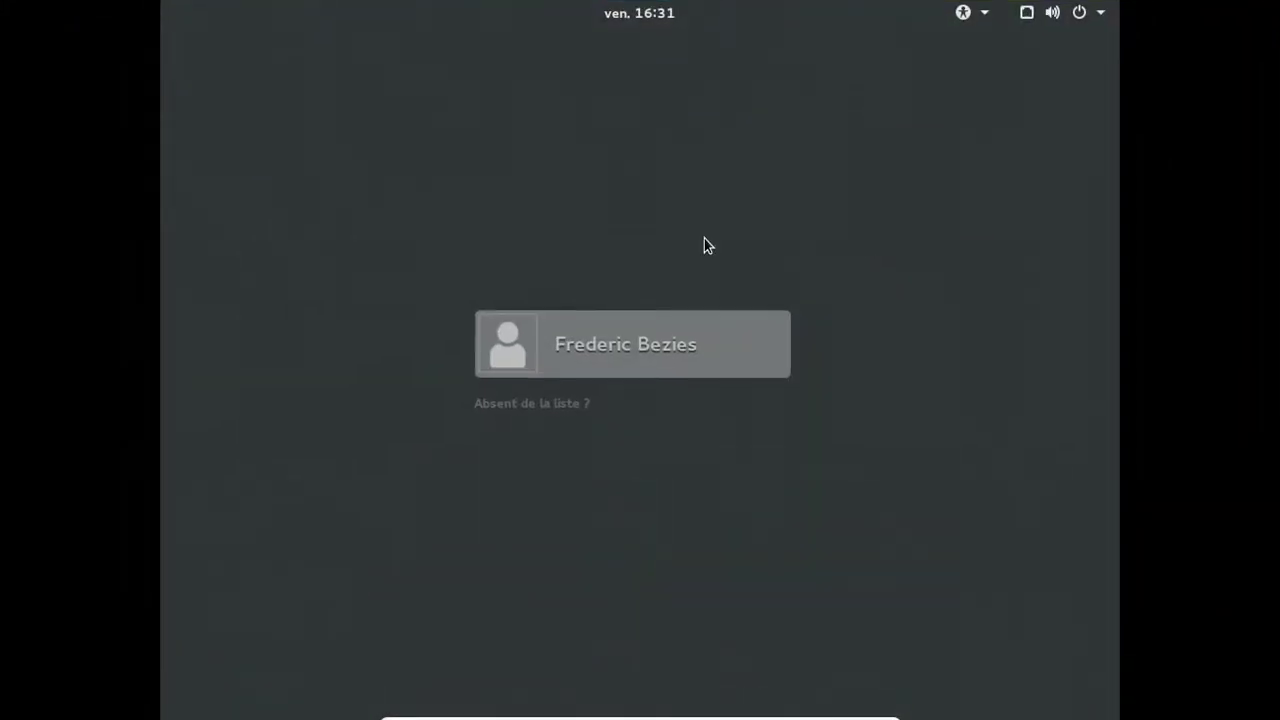
key(Return)
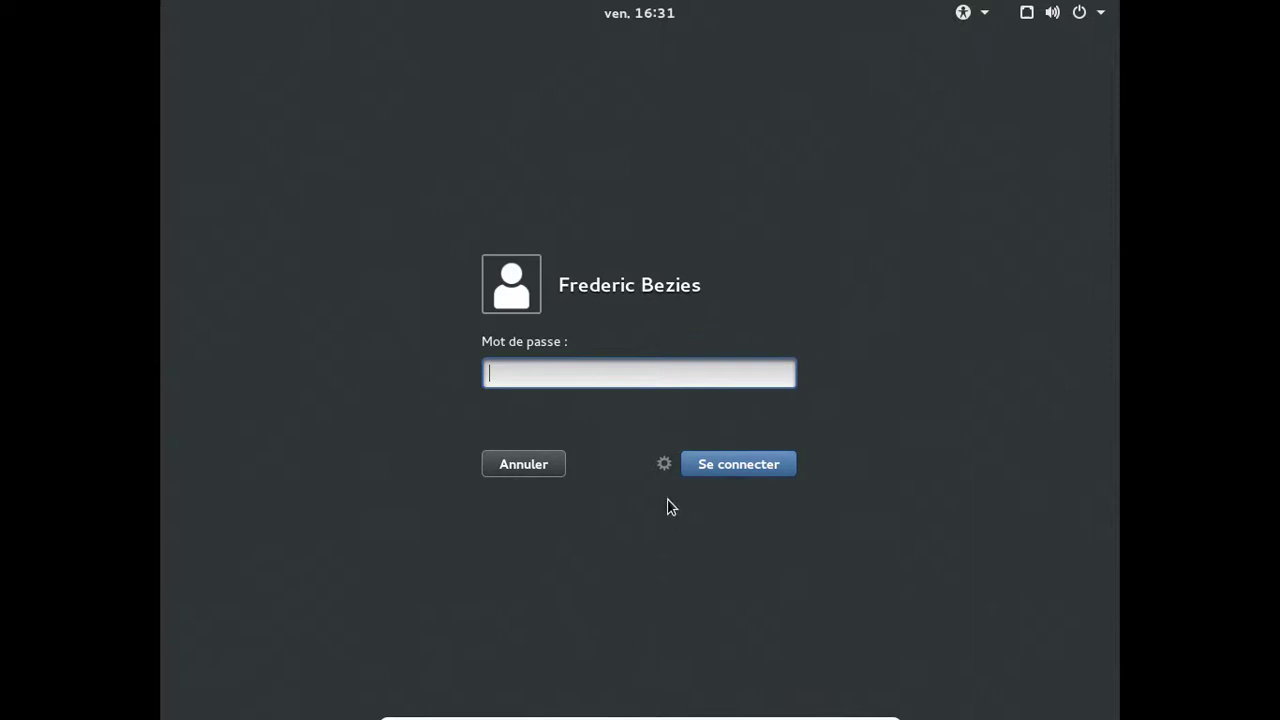
click(665, 466)
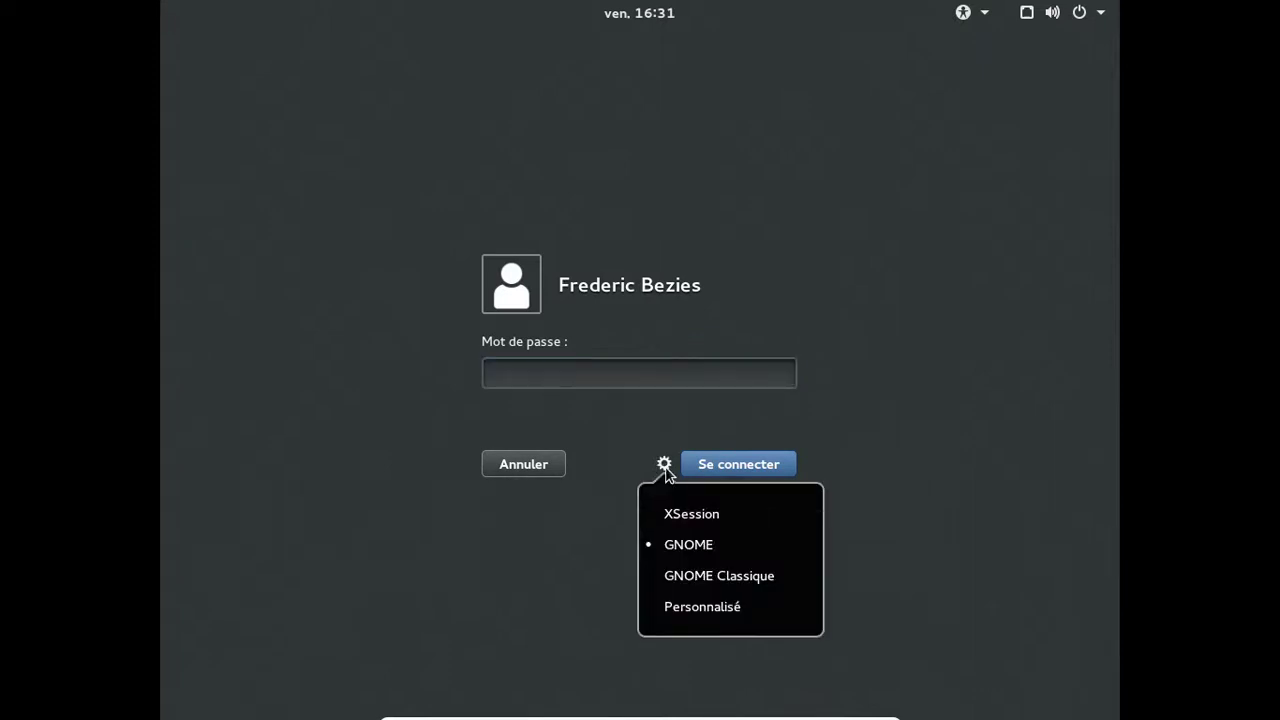
click(629, 400)
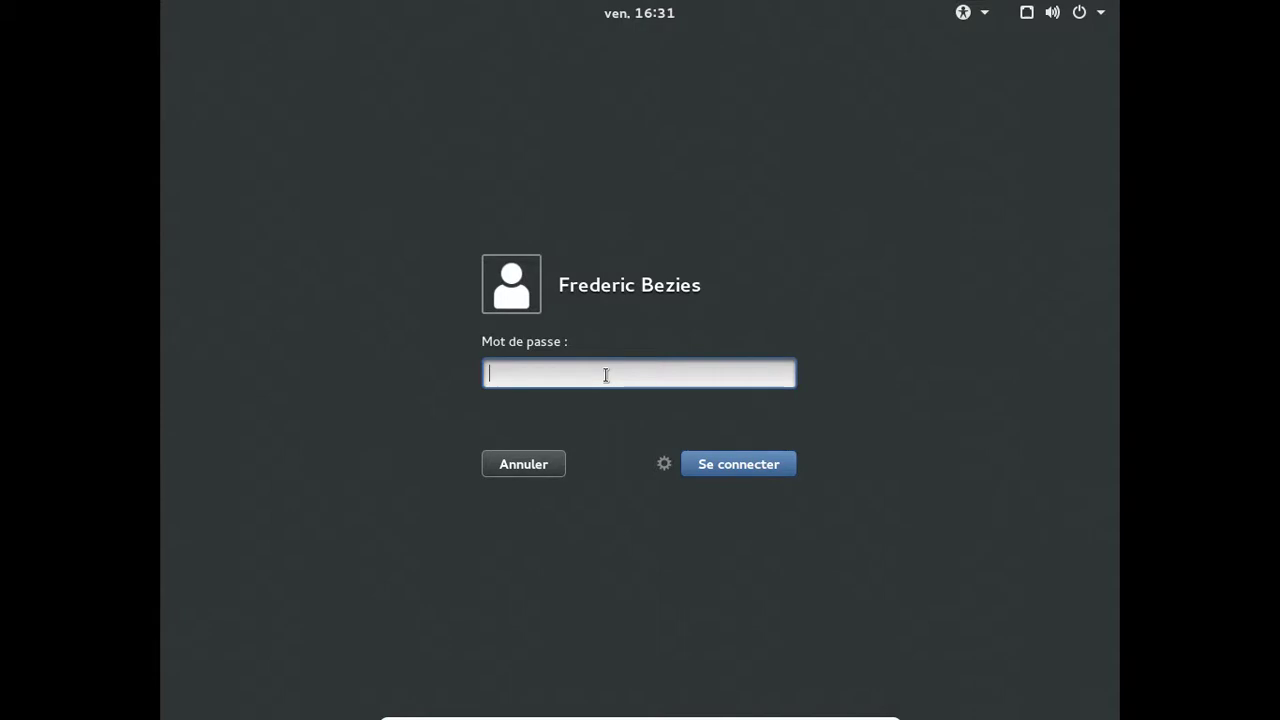
text(********)
key(Return)
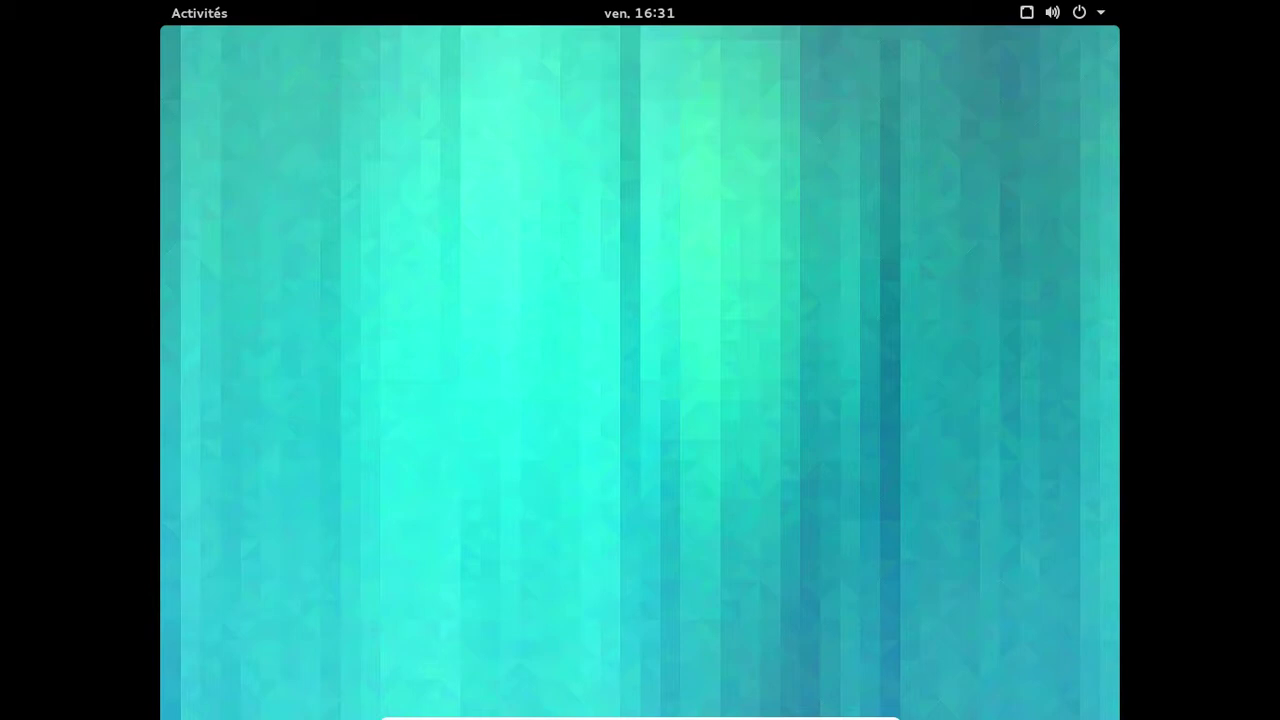
View the Détails page reporting GNOME 3.14.1 and 2,0 Gio memory, then return to the overview.
click(1070, 20)
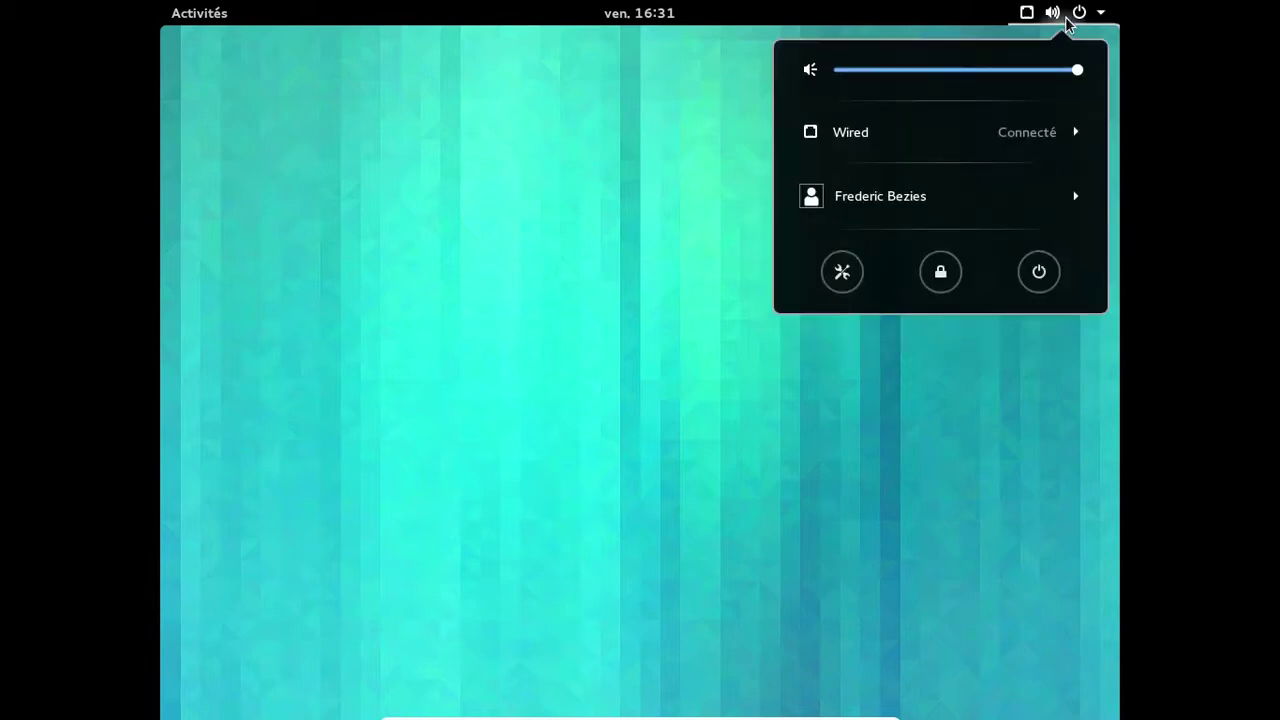
click(842, 272)
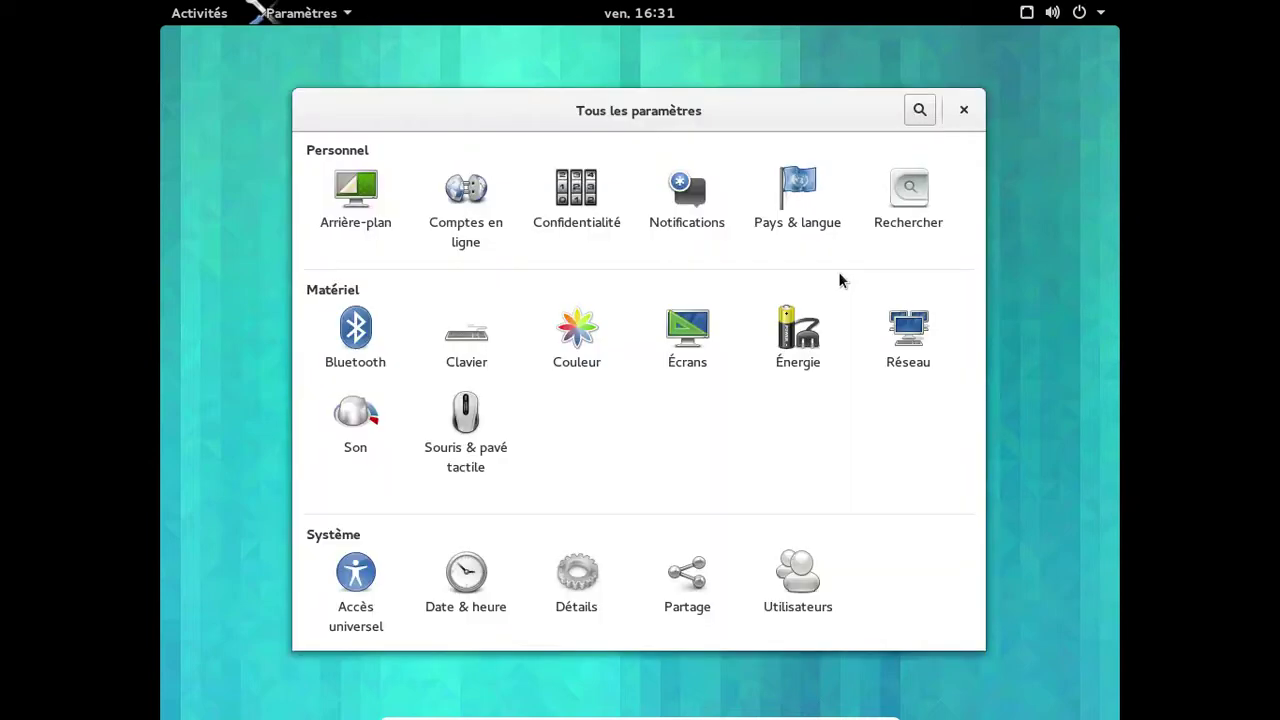
click(598, 593)
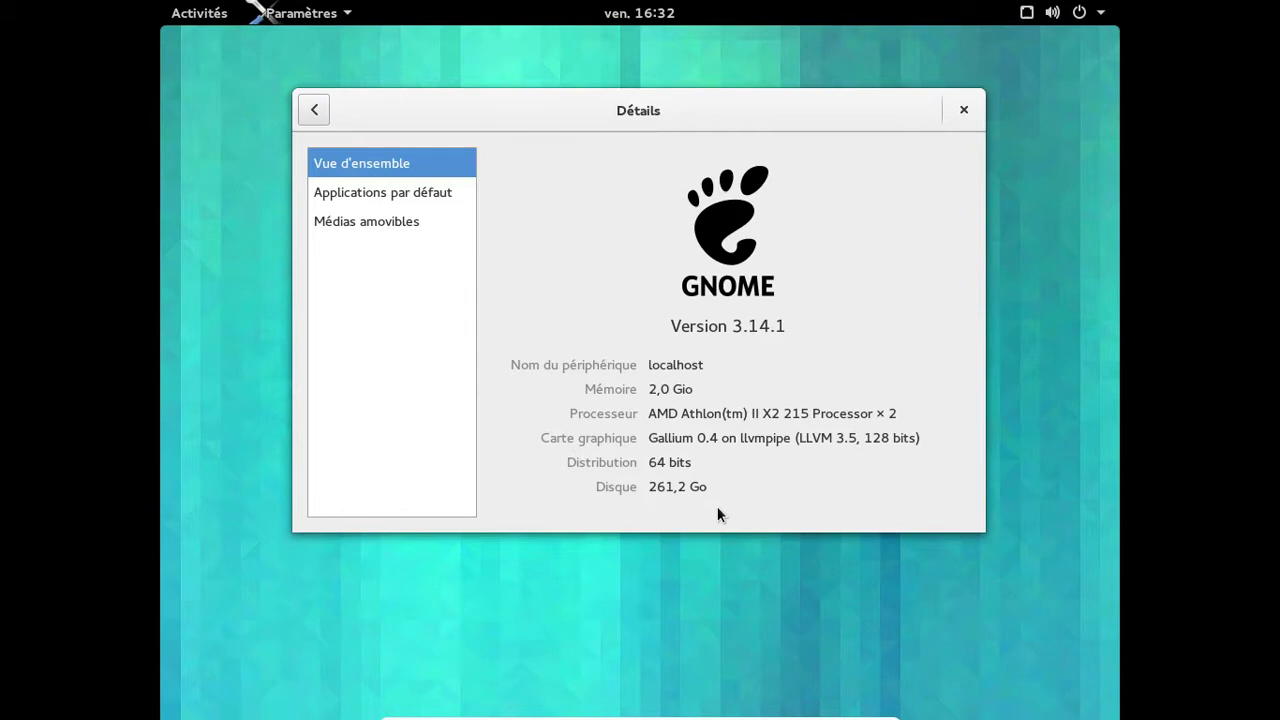
click(316, 109)
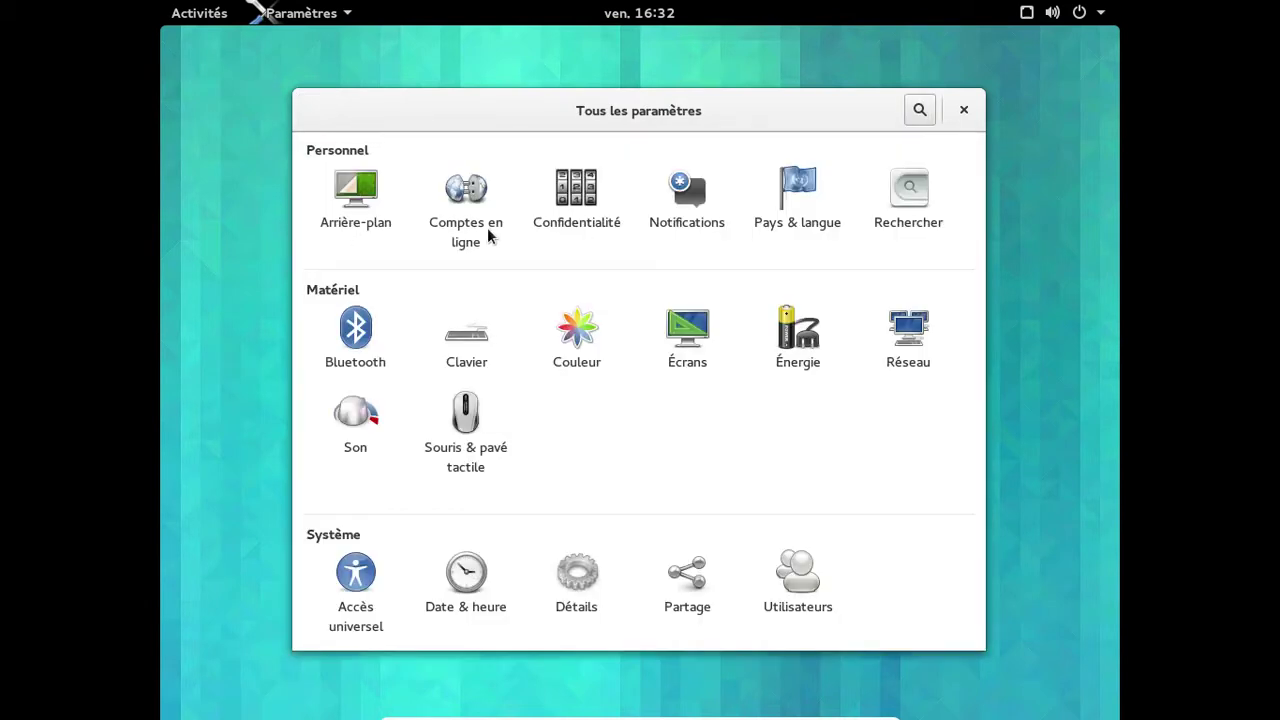
Add a Google online account, signing in with the account e-mail and password.
click(490, 236)
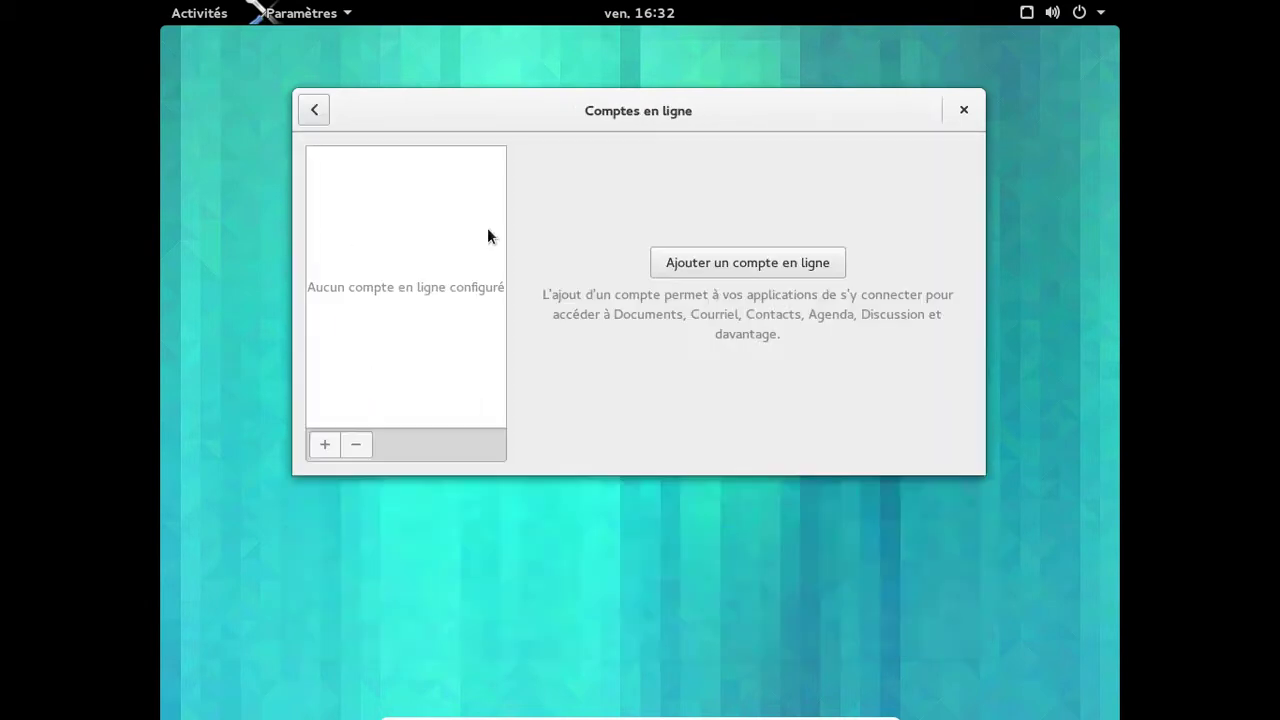
click(684, 265)
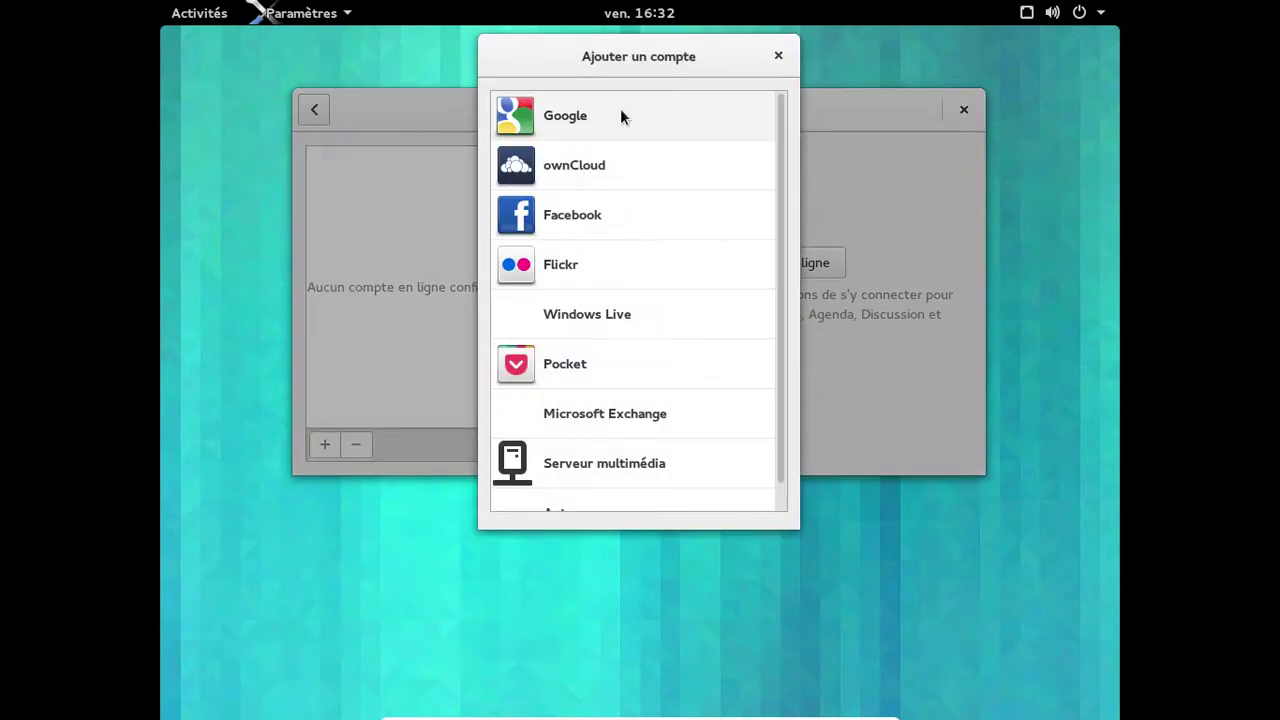
click(621, 115)
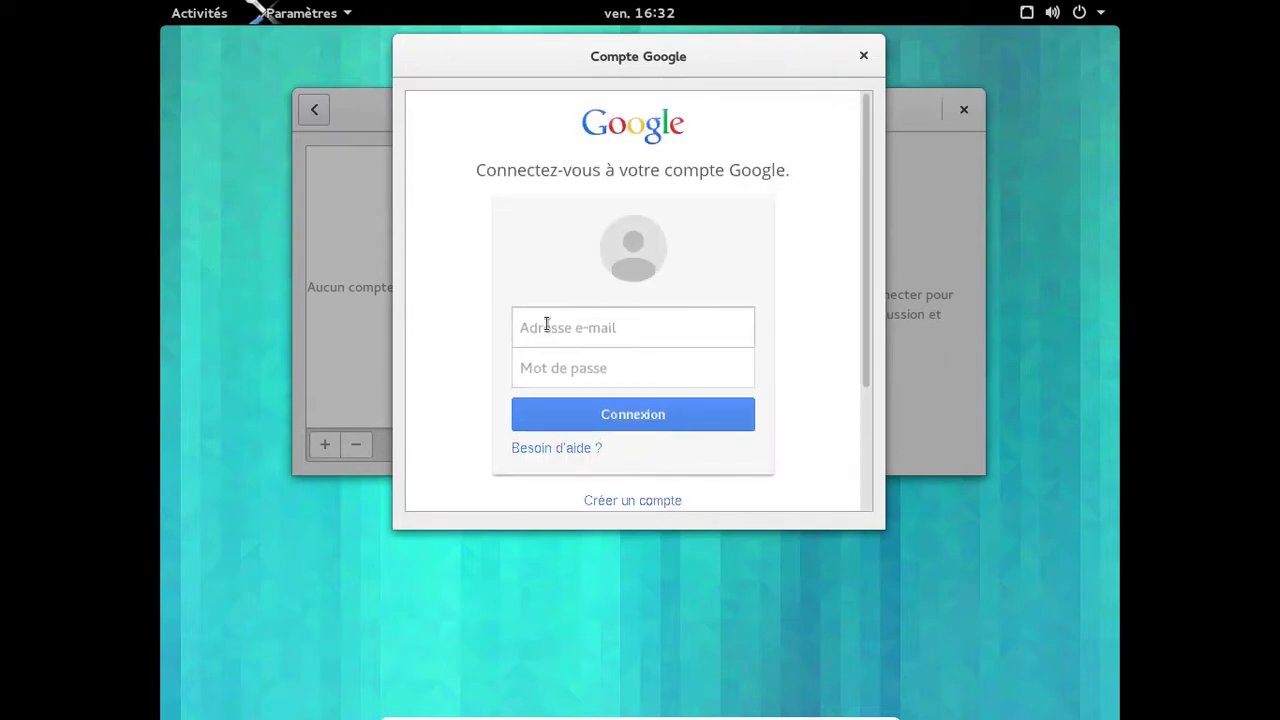
click(546, 323)
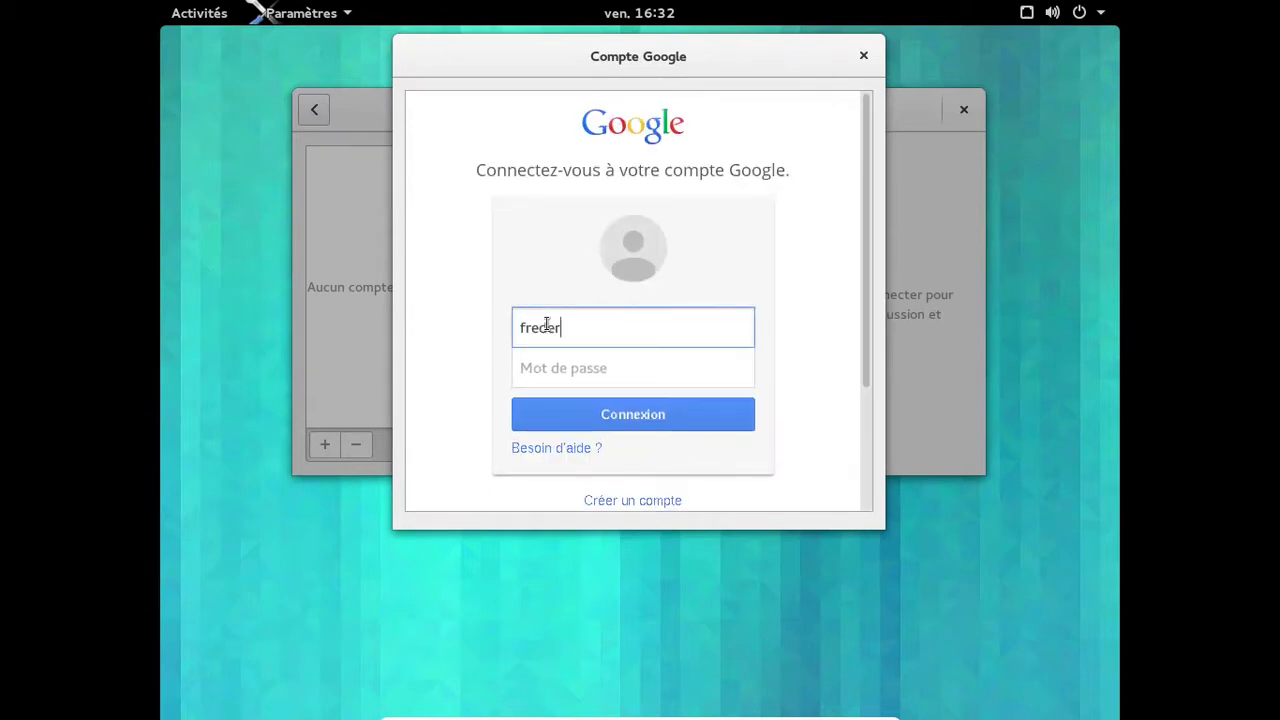
key(Tab)
text(•)
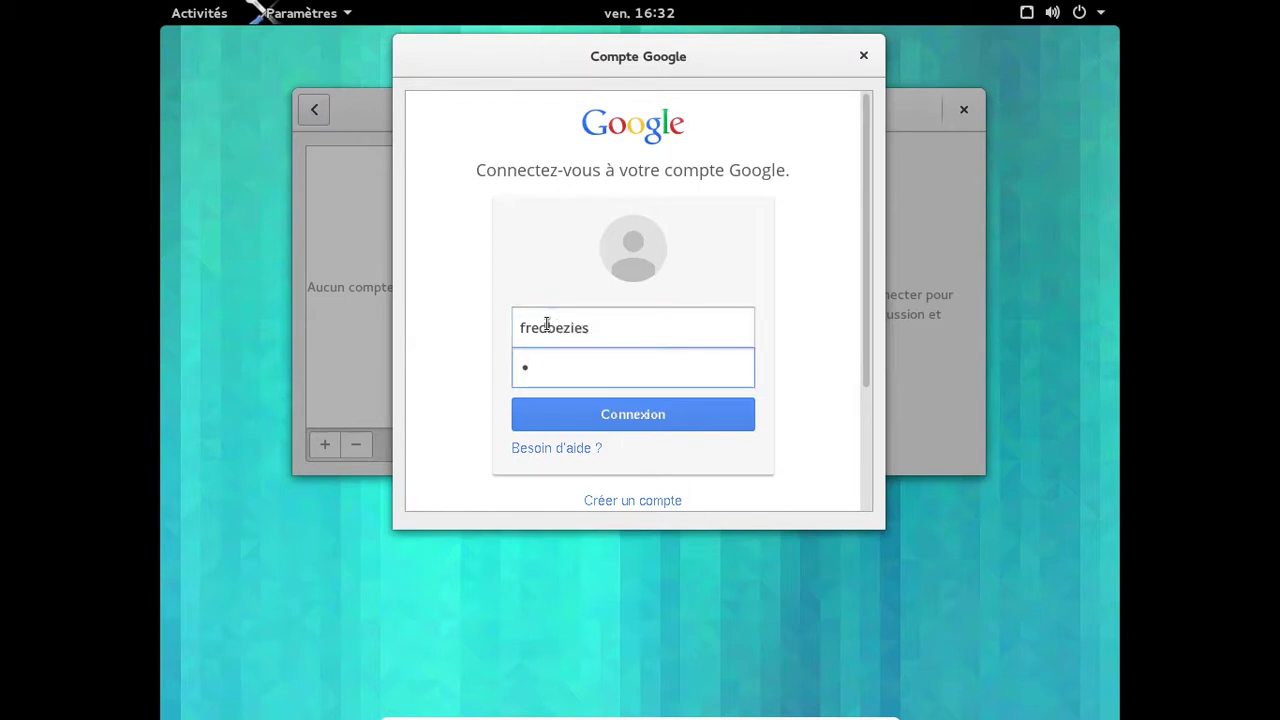
text(••••••••••••••)
key(Return)
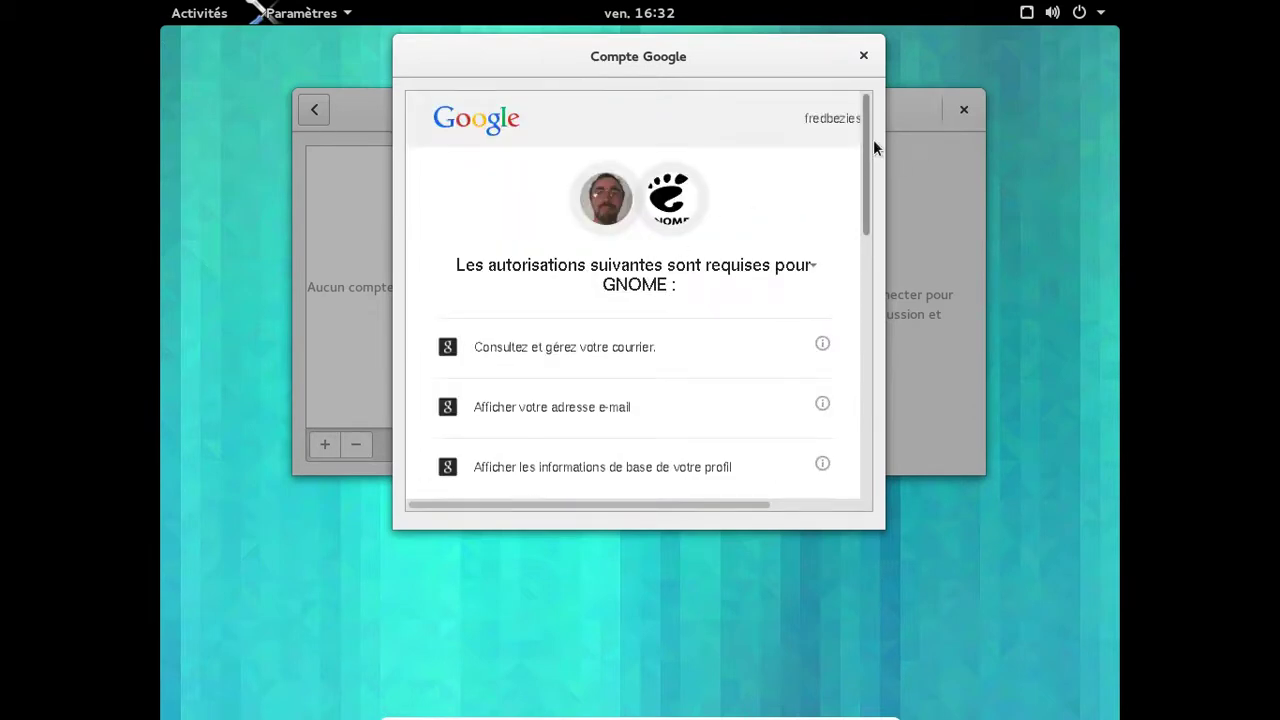
Grant GNOME the requested Google permissions, unlock the keyring, and close Settings.
drag(868, 141, 898, 496)
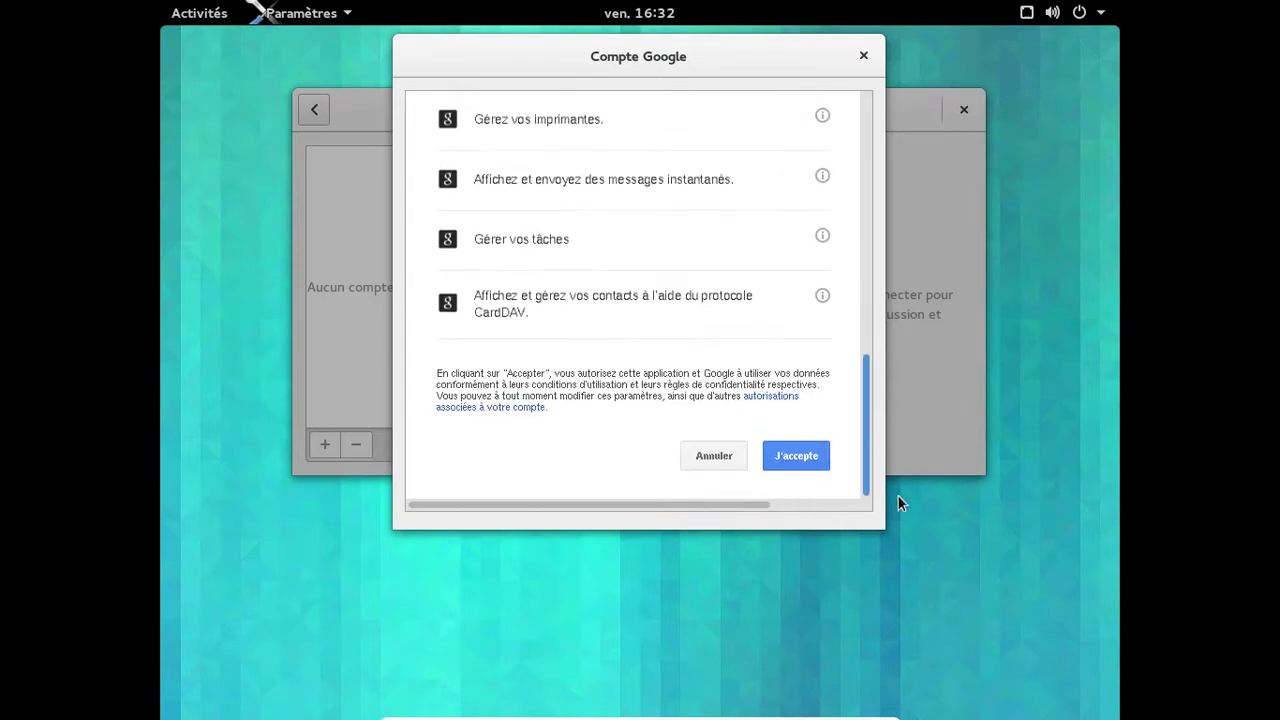
click(819, 455)
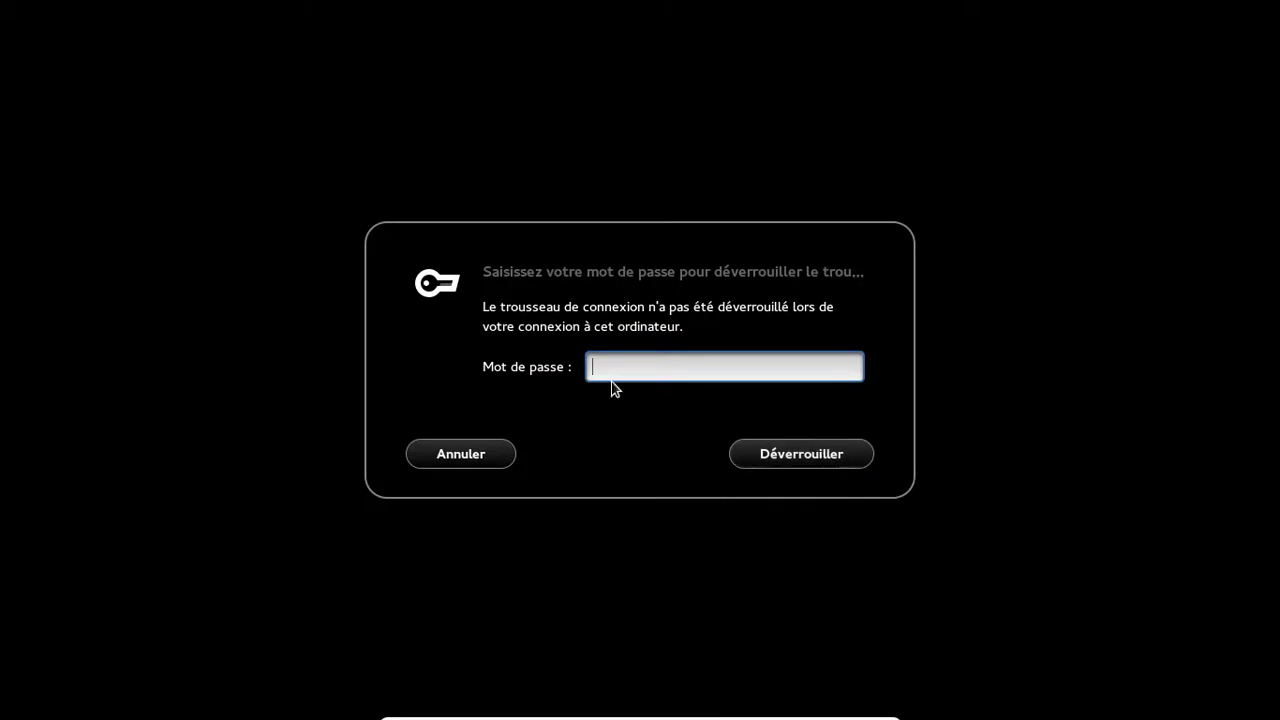
text(*********)
key(Return)
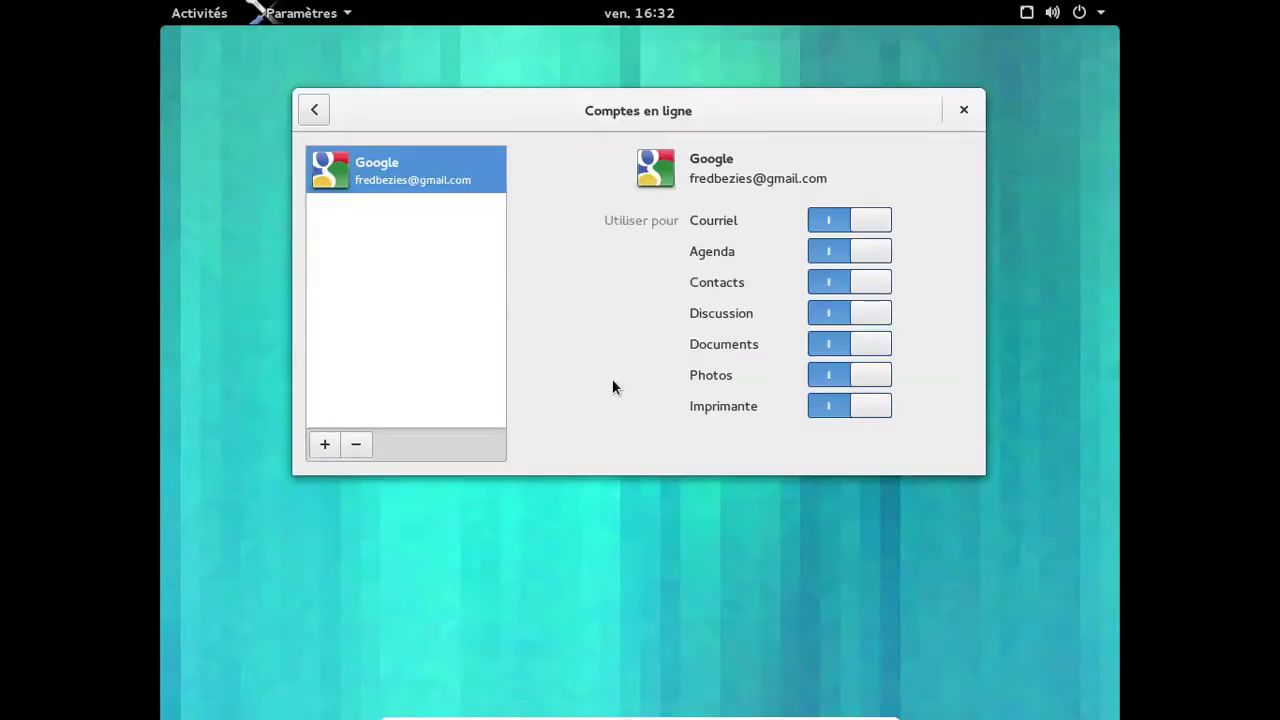
click(951, 112)
Glance at the calendar popup, then open and close Files from the Activities dash.
click(650, 20)
click(650, 20)
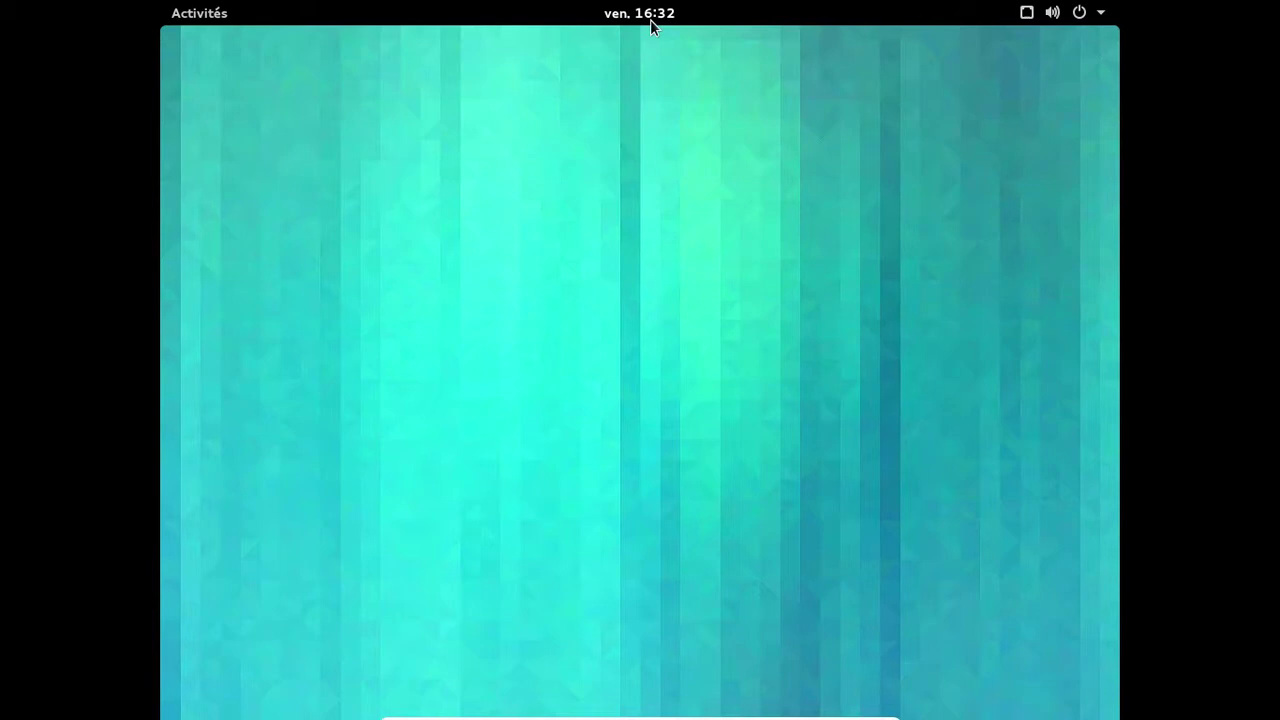
click(217, 16)
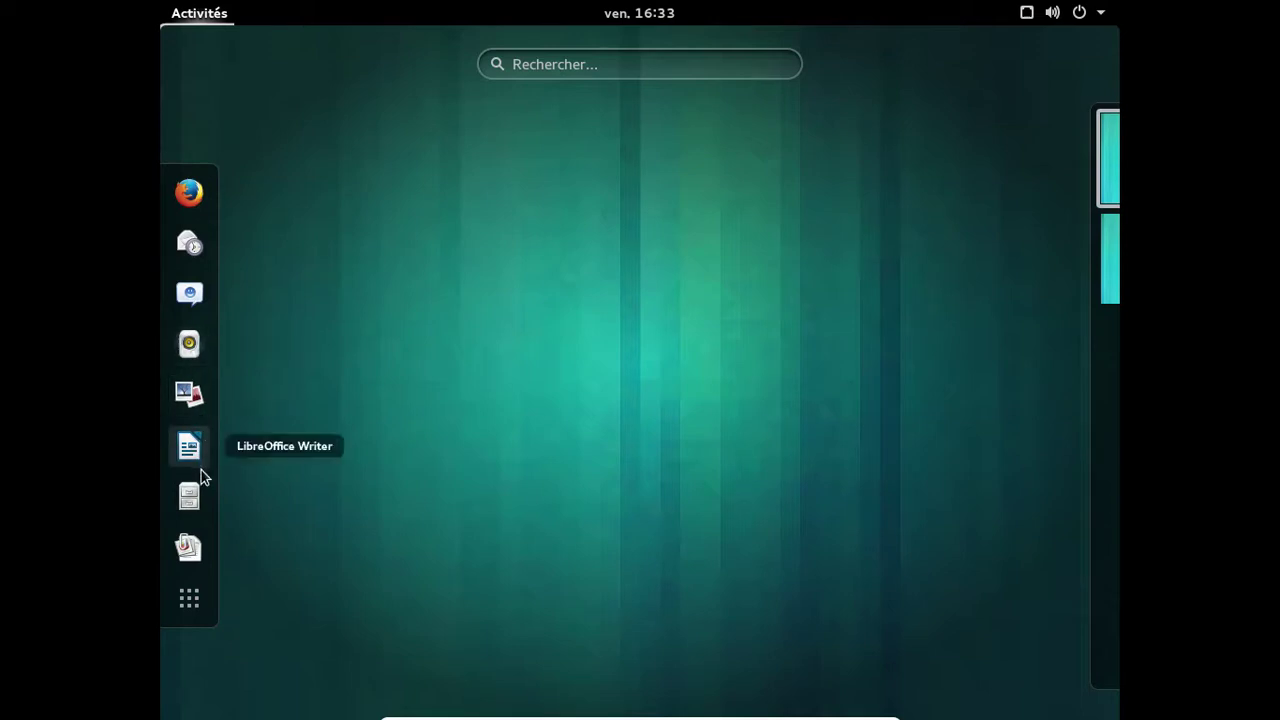
click(195, 496)
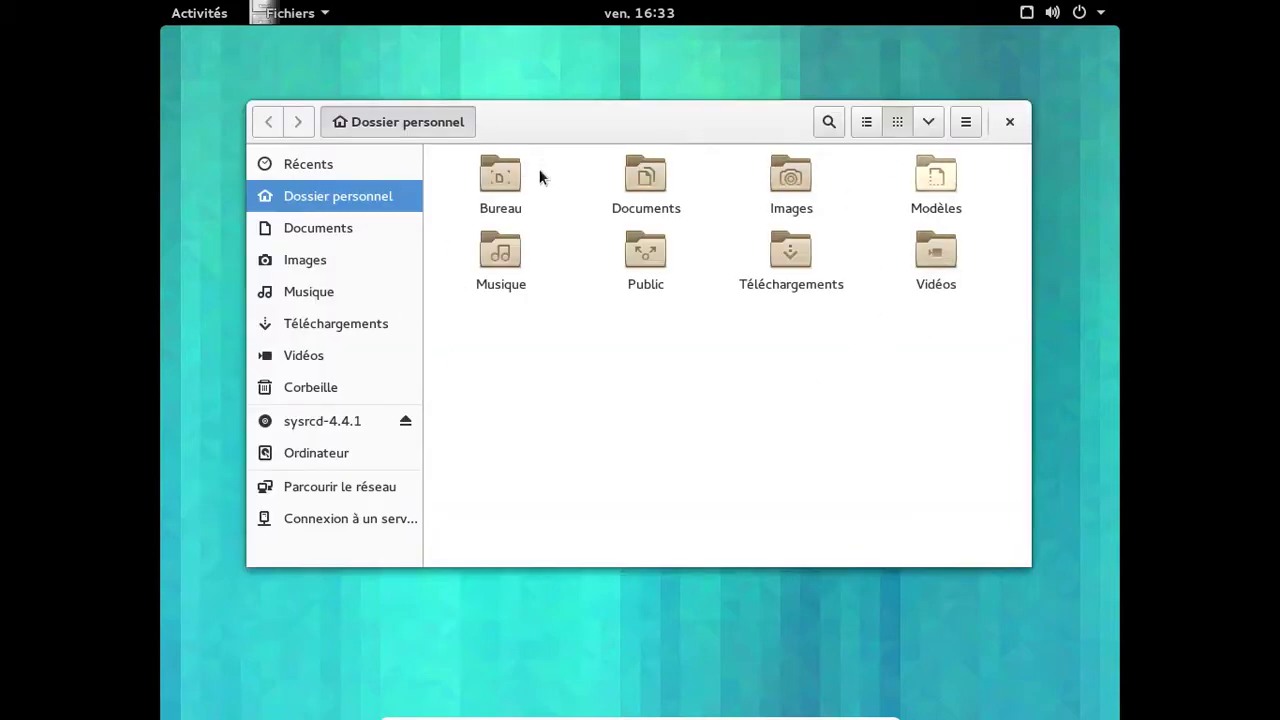
click(1011, 122)
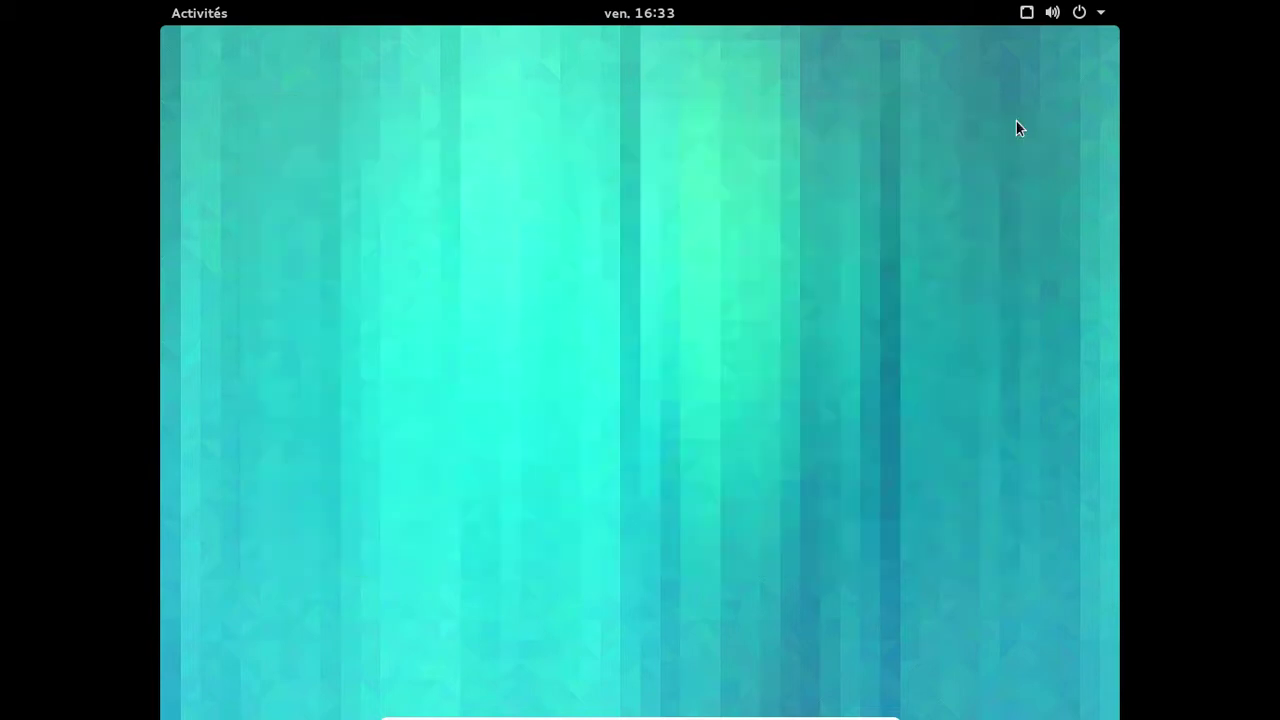
Open Documents to see the two synced Google documents, close it, and return to Activities.
click(217, 20)
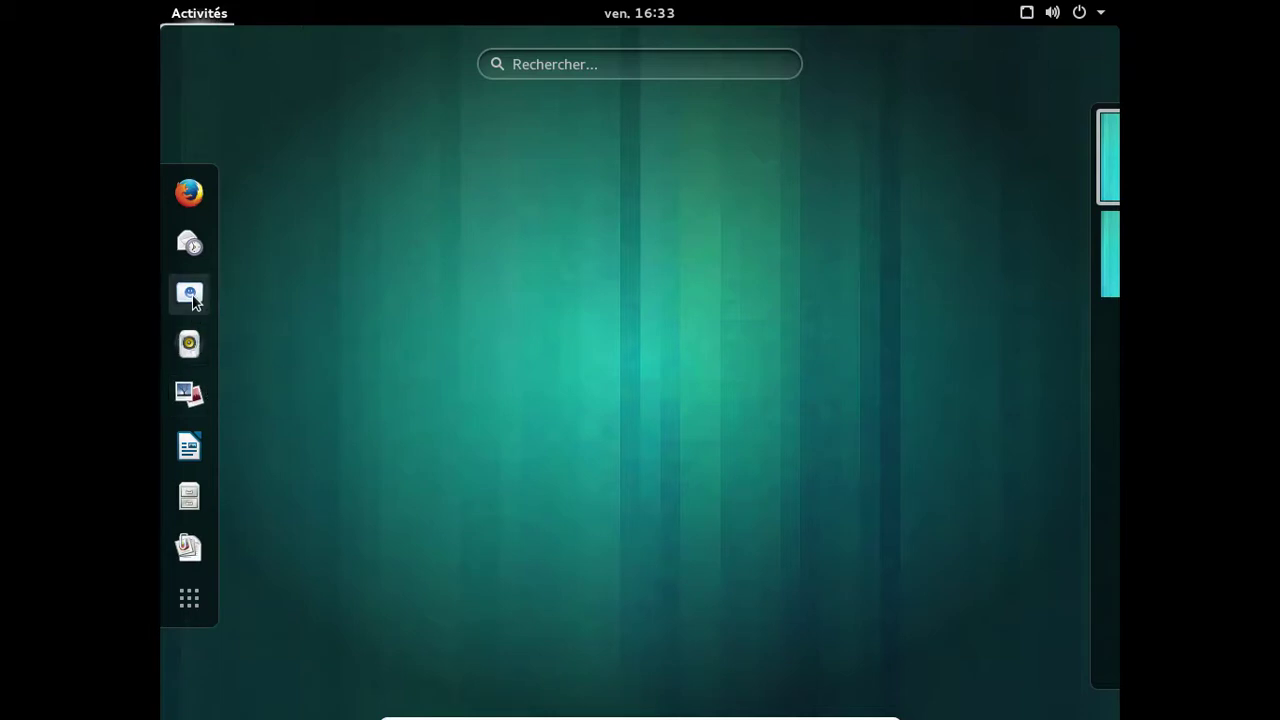
click(189, 546)
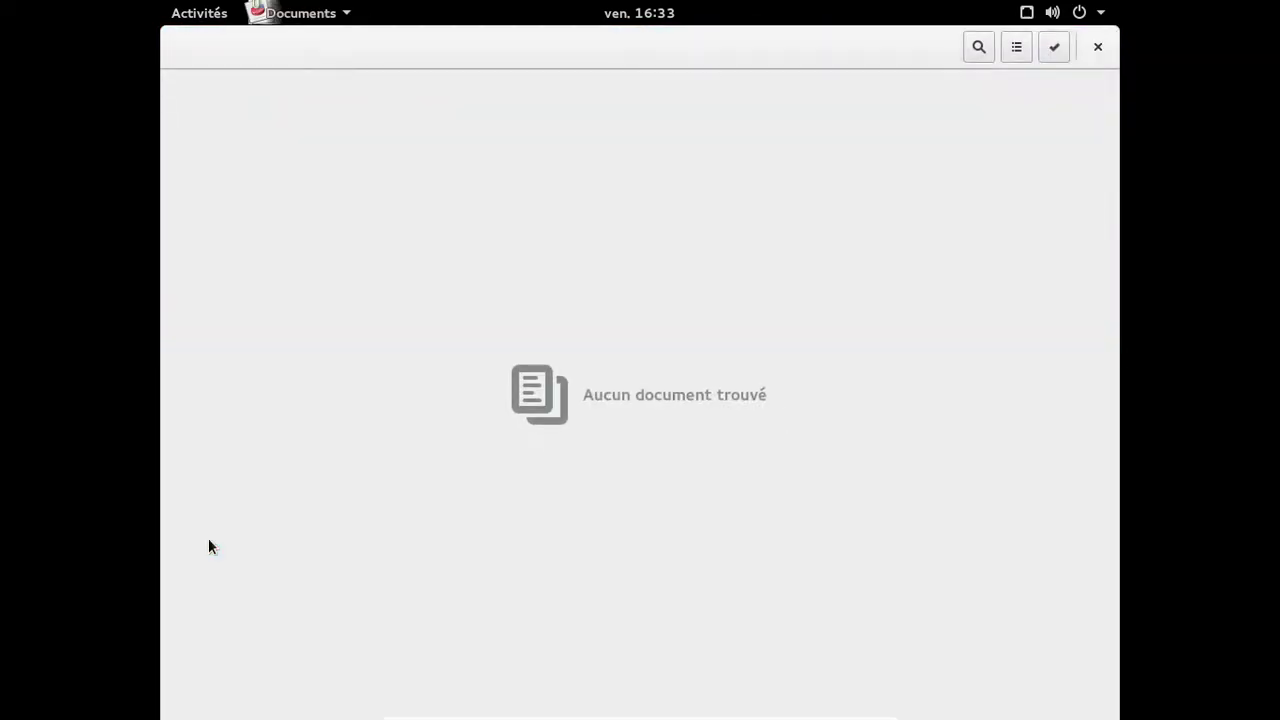
click(1088, 58)
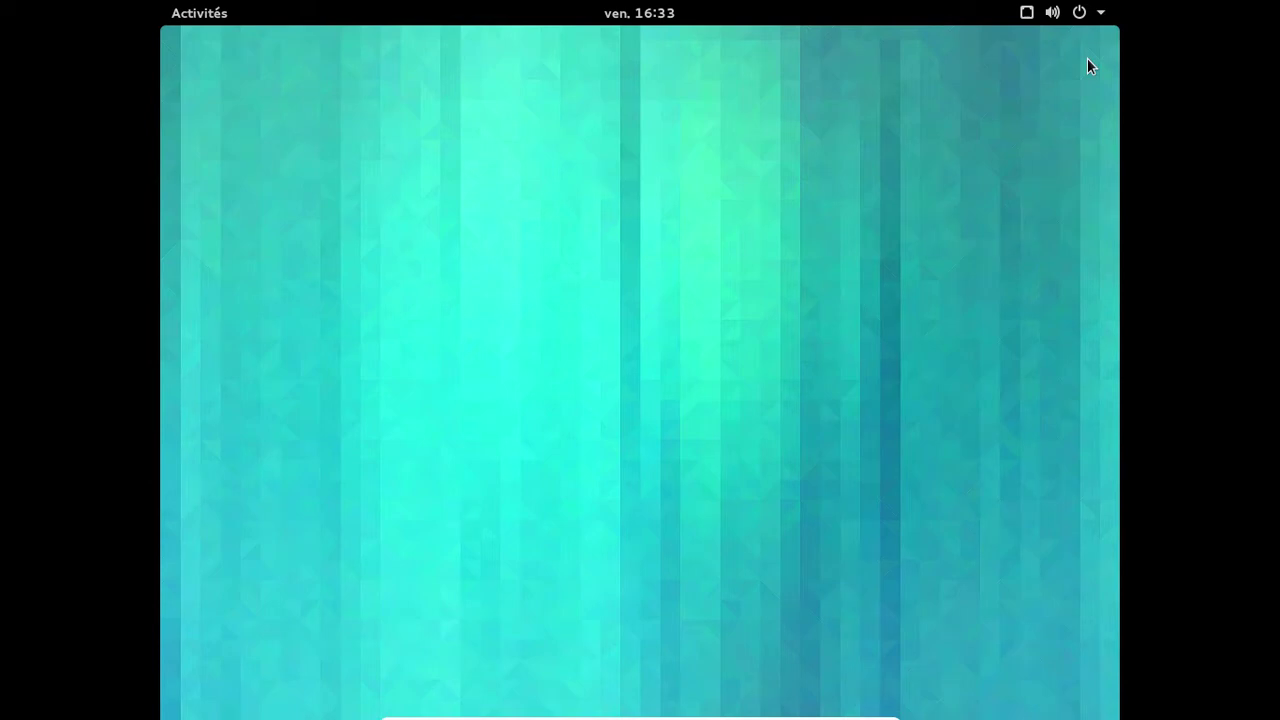
key(super)
click(211, 557)
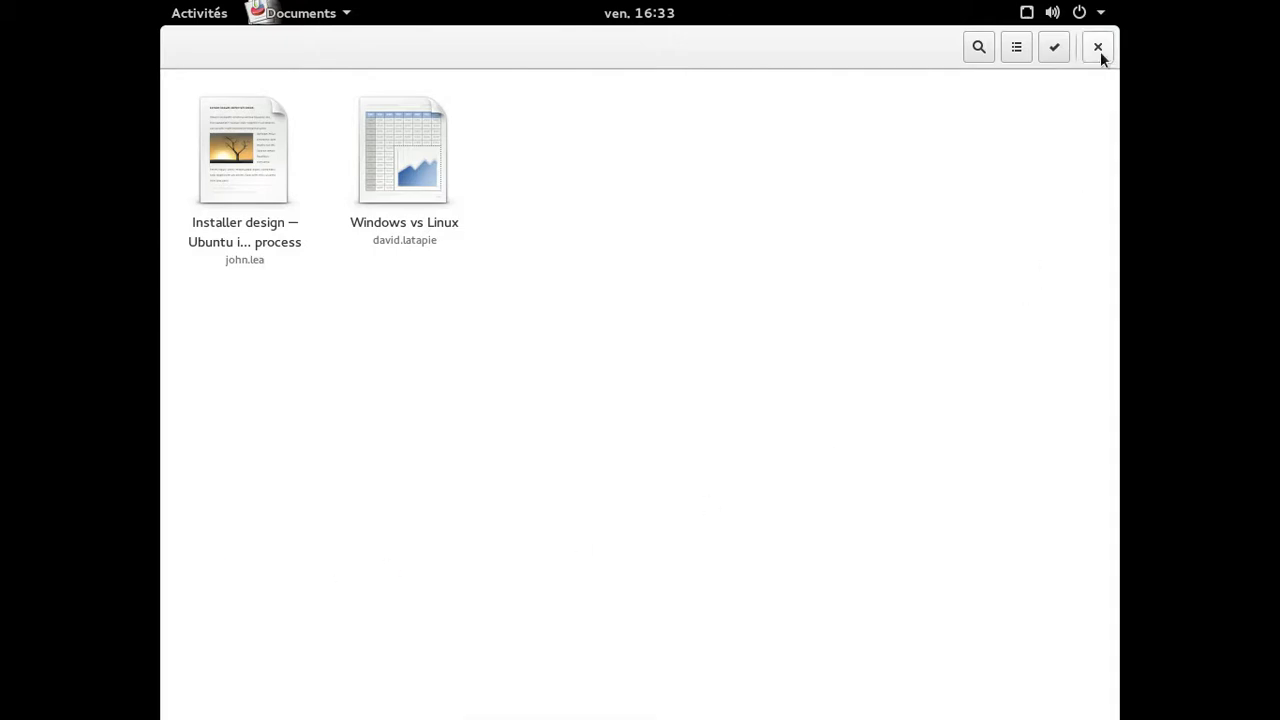
click(1098, 48)
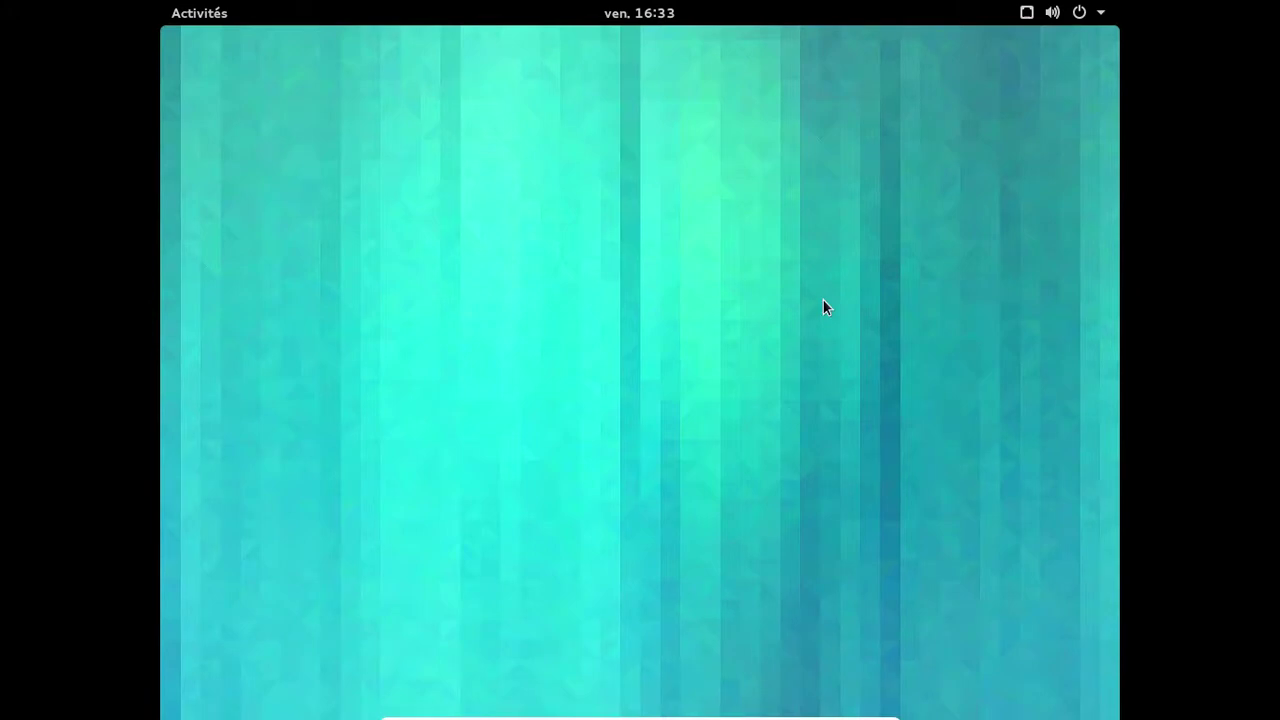
key(super)
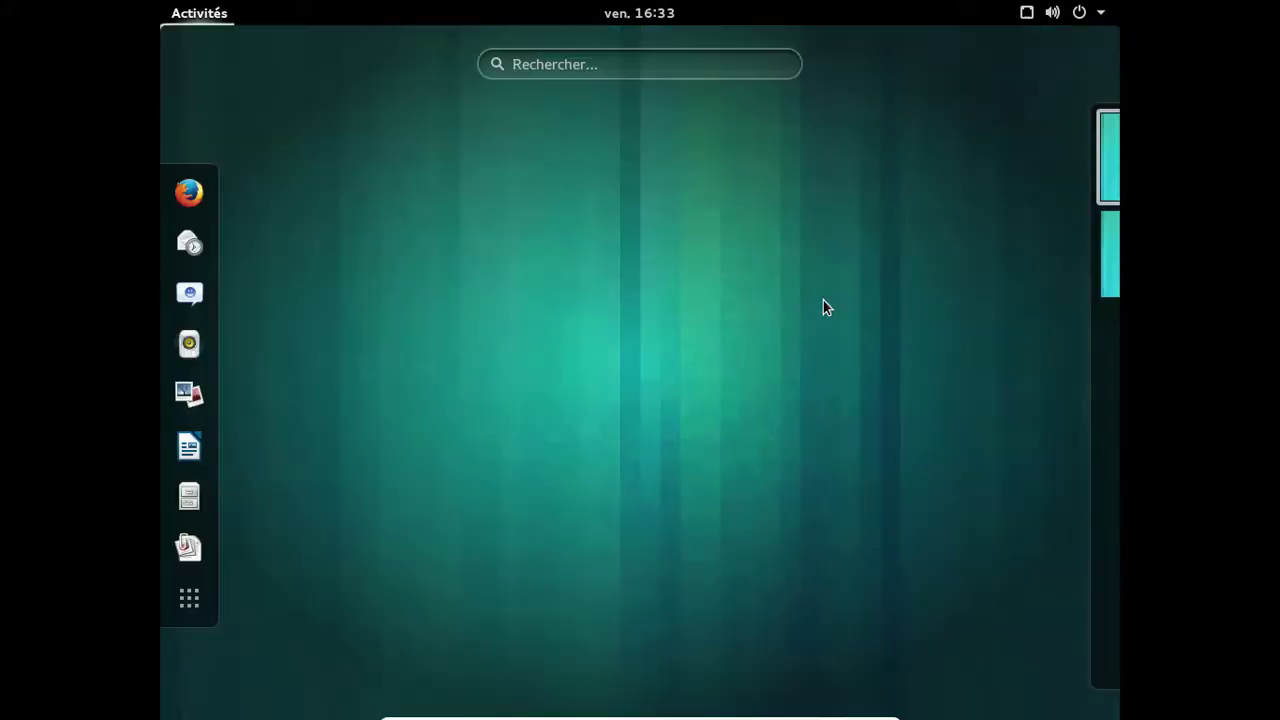
Show the applications grid and launch the California calendar.
click(190, 599)
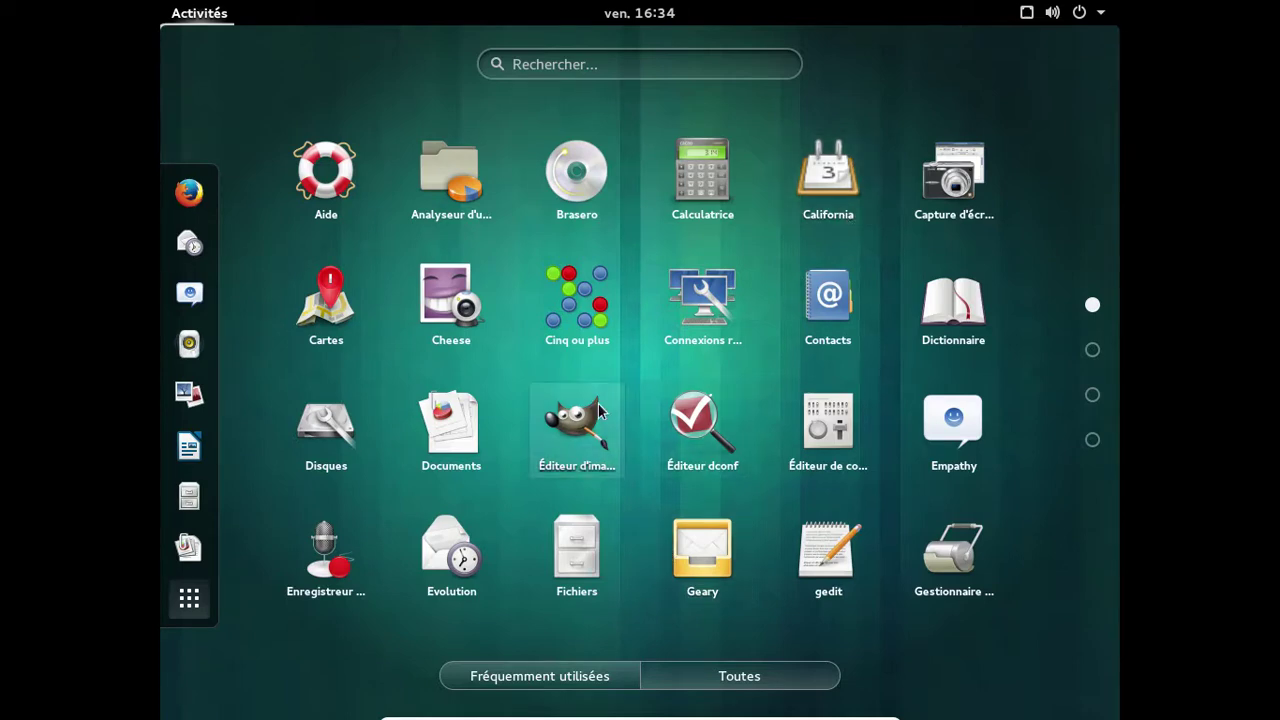
click(830, 175)
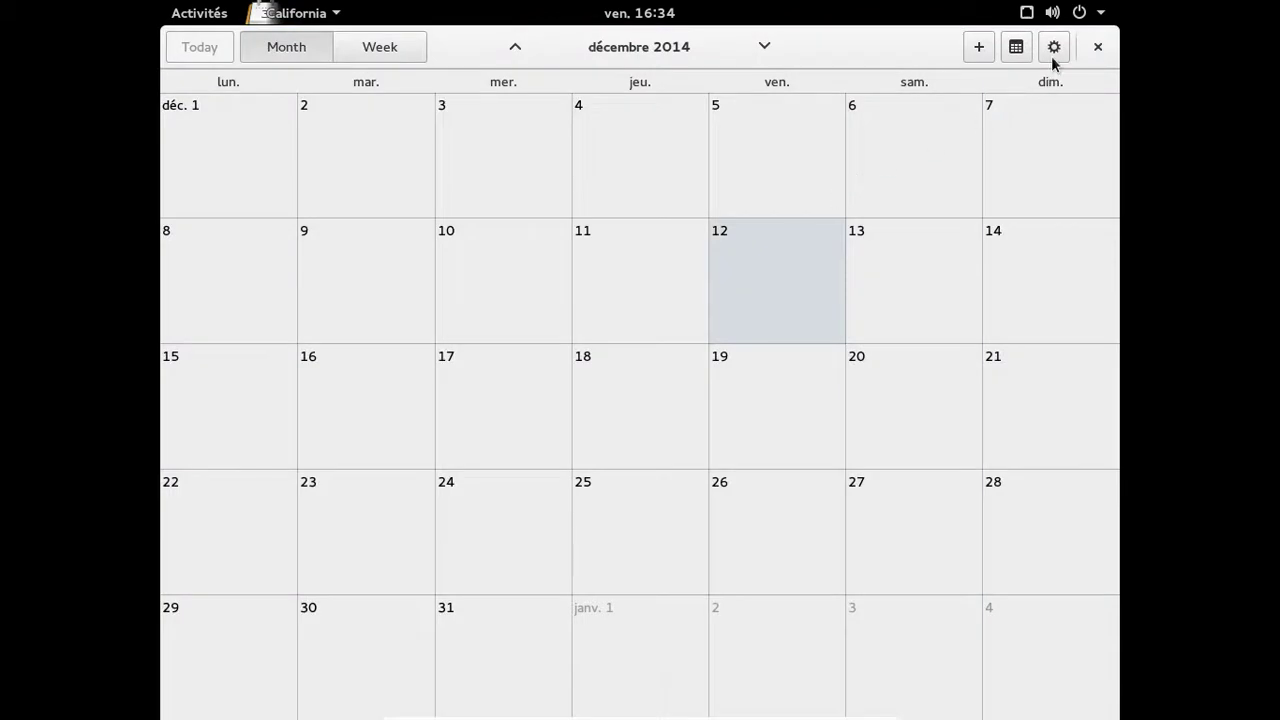
Check California's zoom options and About dialog (version 0.2.0), then close California.
click(1052, 58)
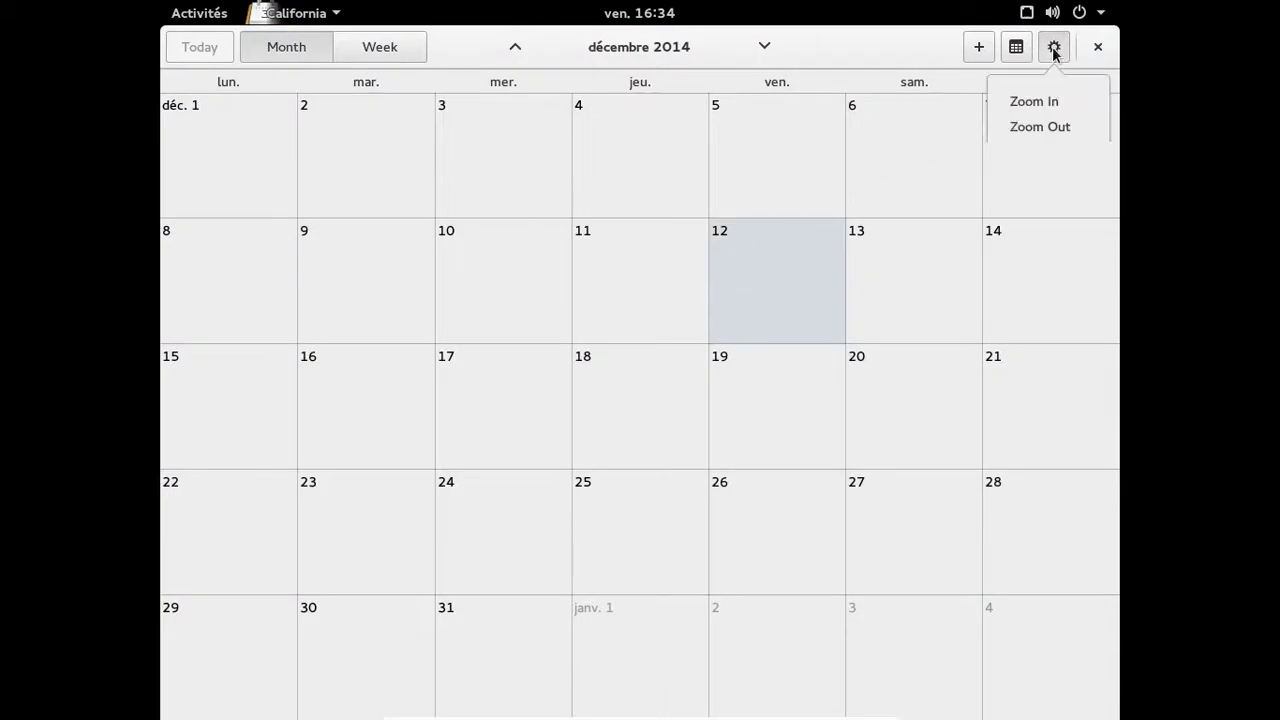
click(1054, 57)
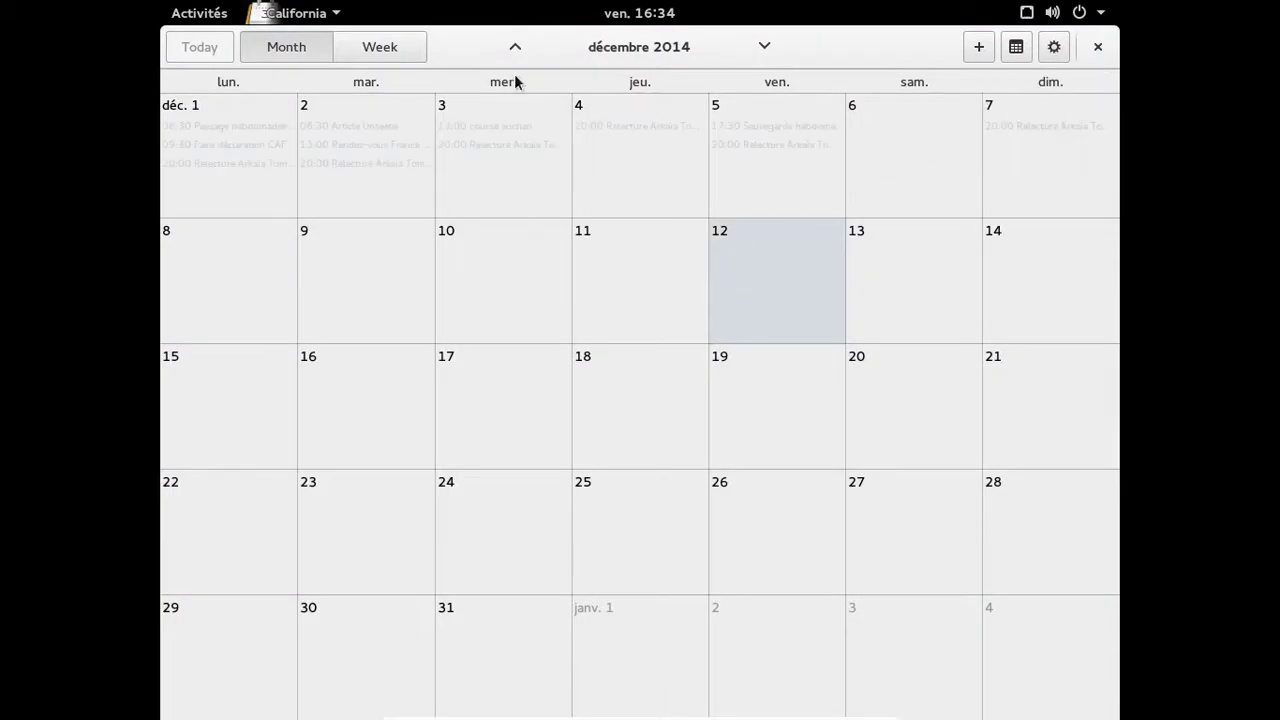
click(322, 16)
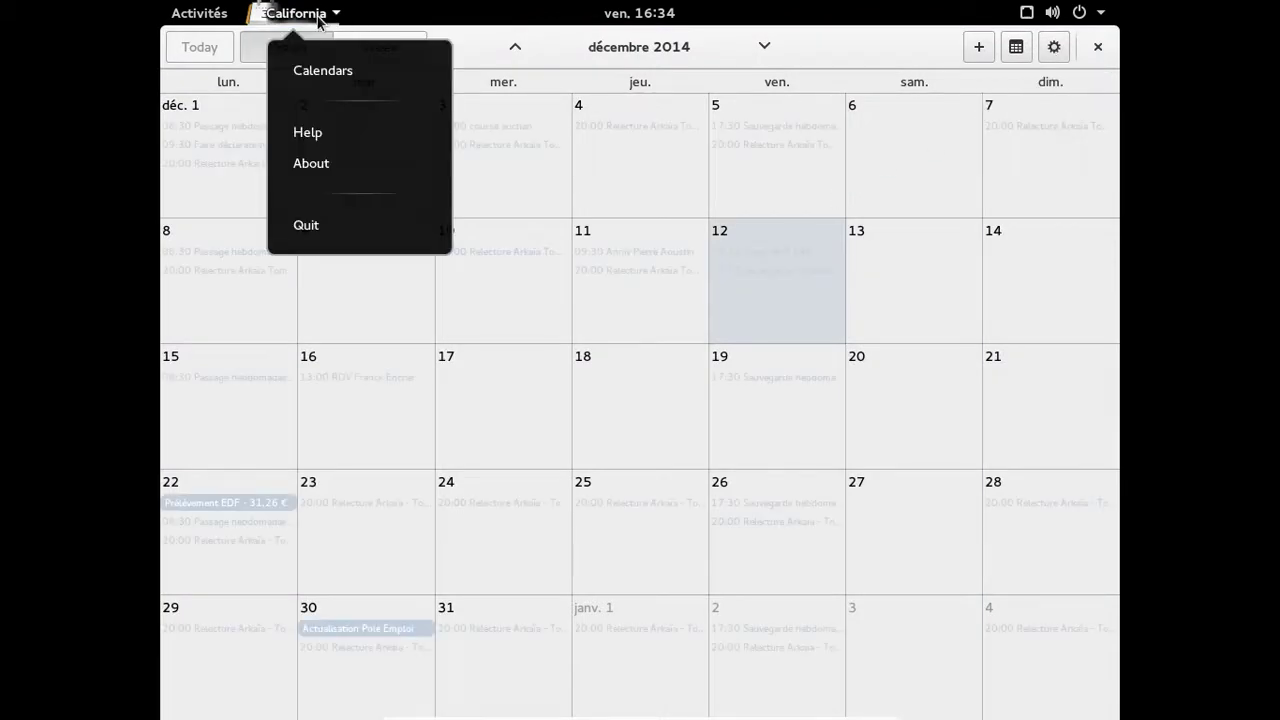
click(331, 161)
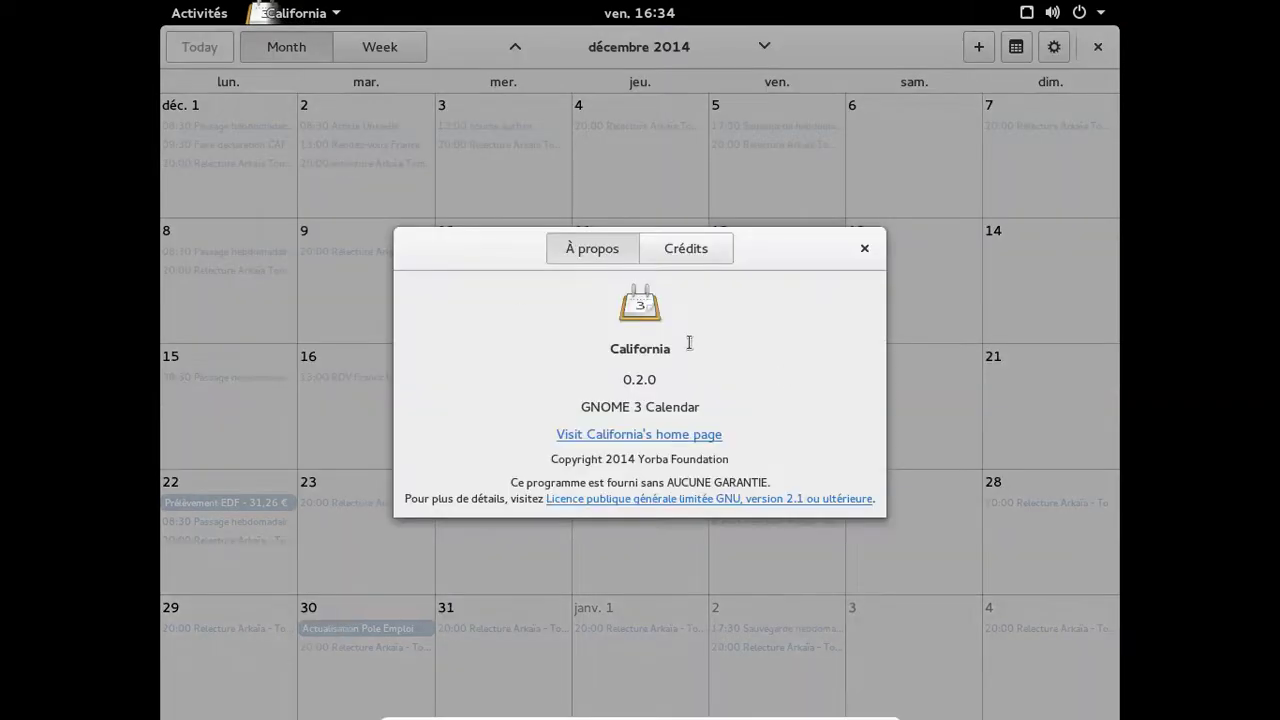
click(864, 248)
click(1099, 47)
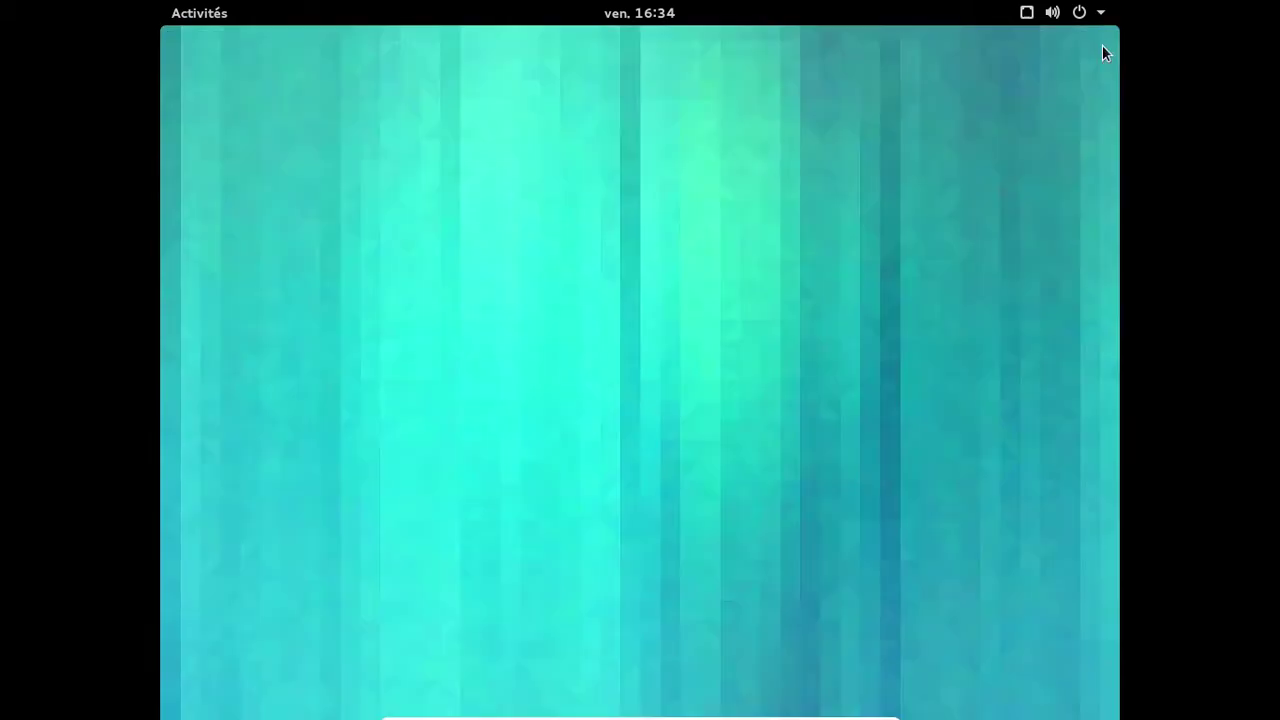
key(super)
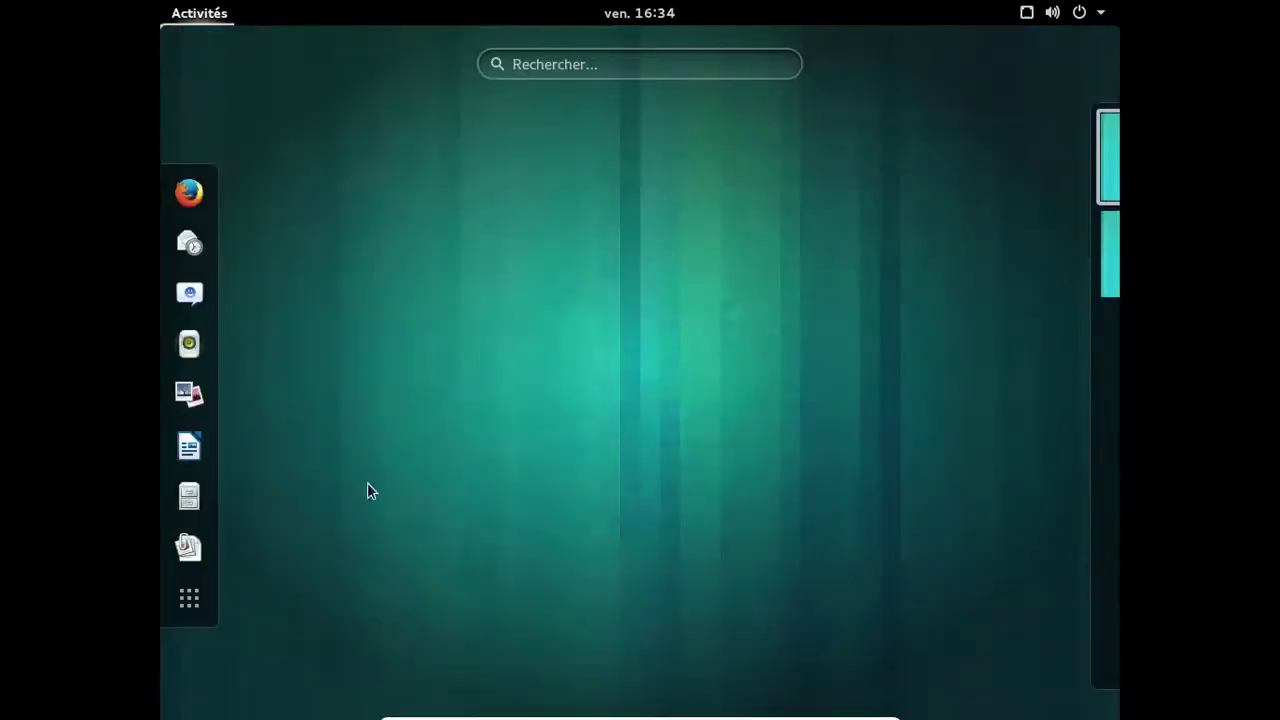
click(207, 598)
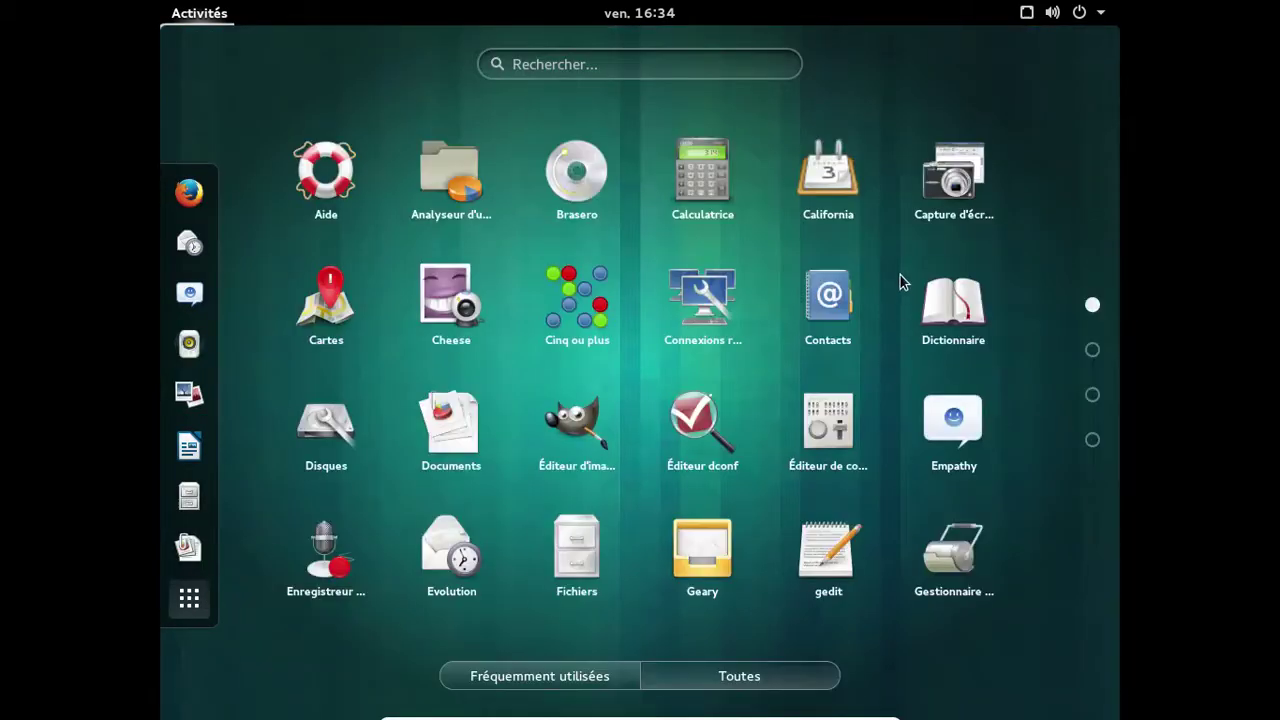
click(676, 526)
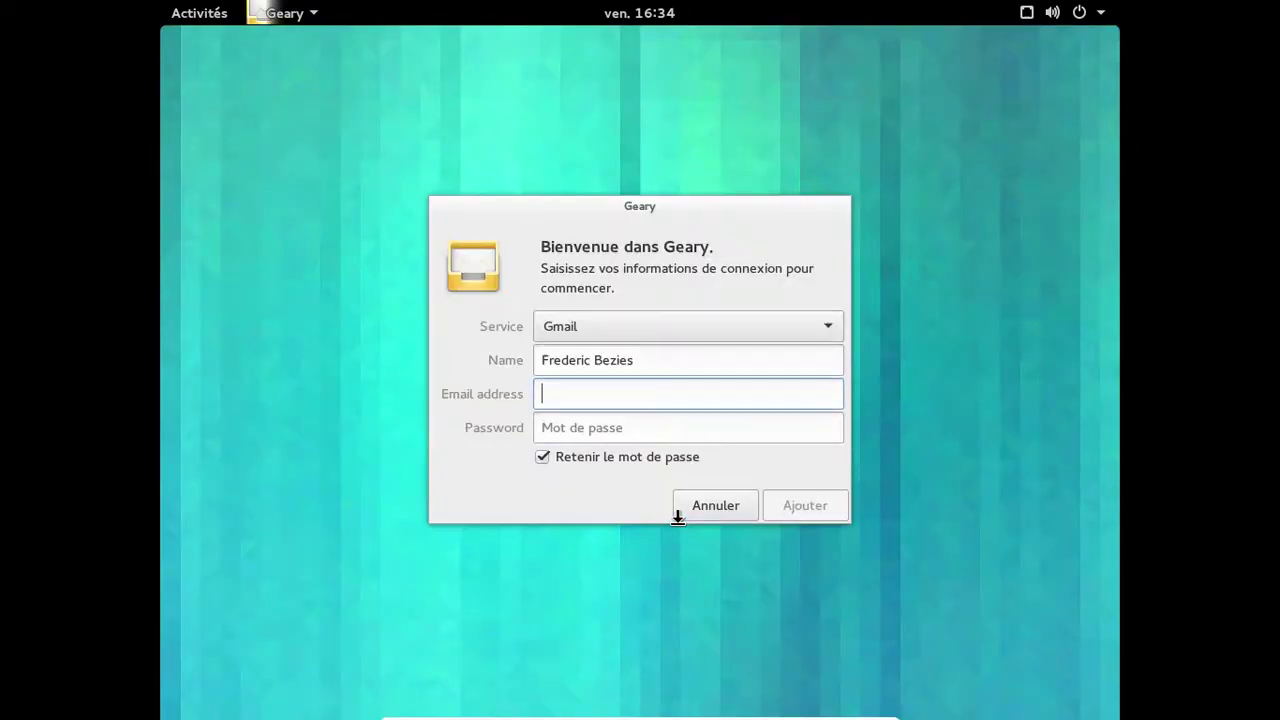
click(741, 506)
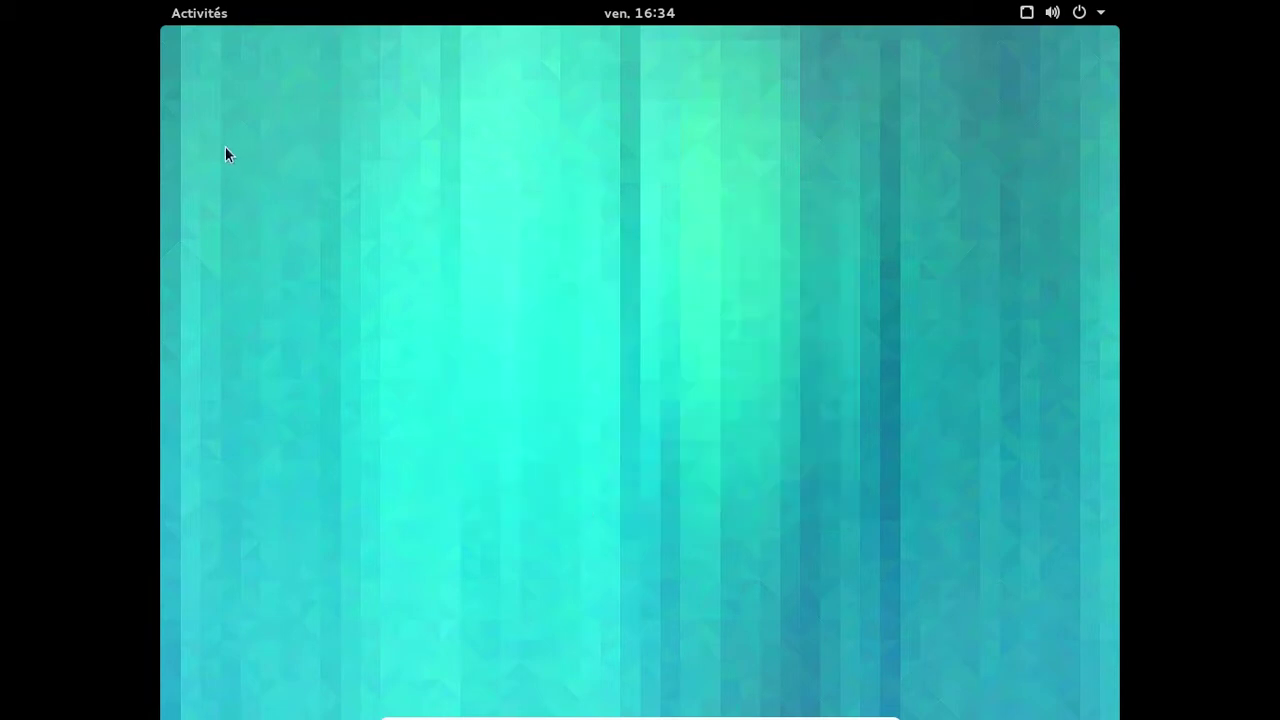
Page through the application grid to page 4 and back to 3, then launch Outil de personnalisation.
click(217, 15)
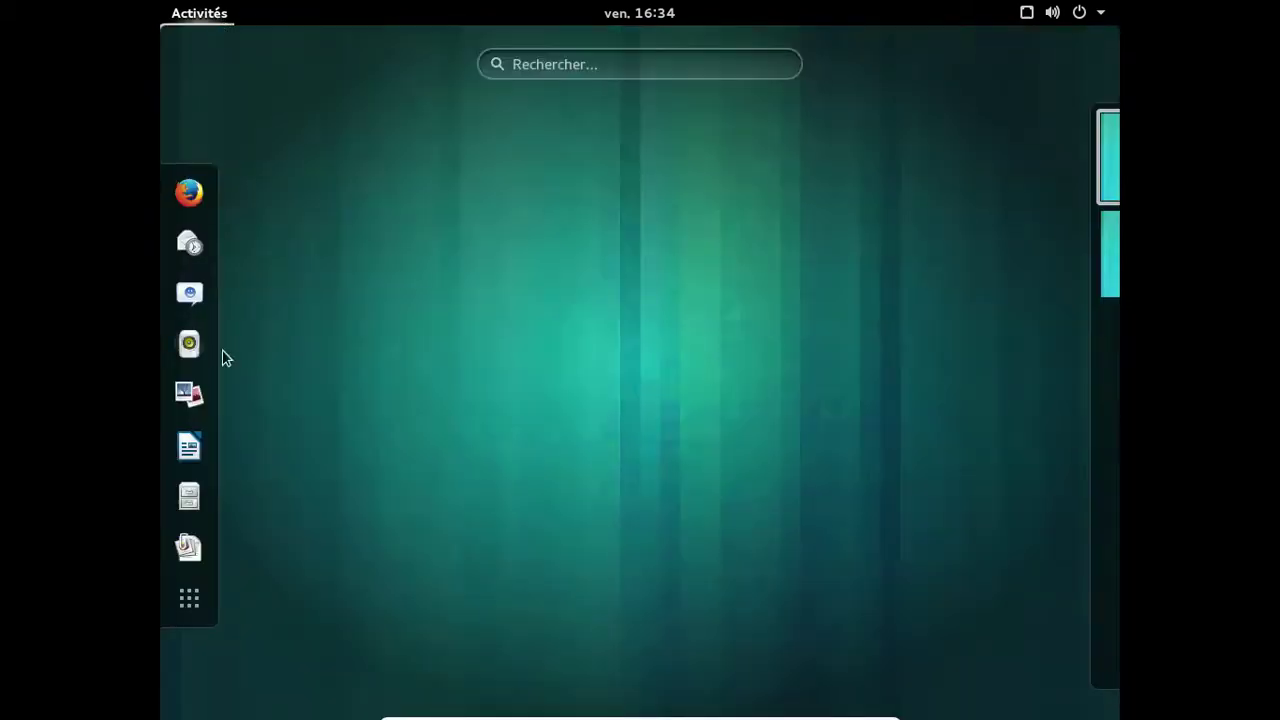
click(189, 600)
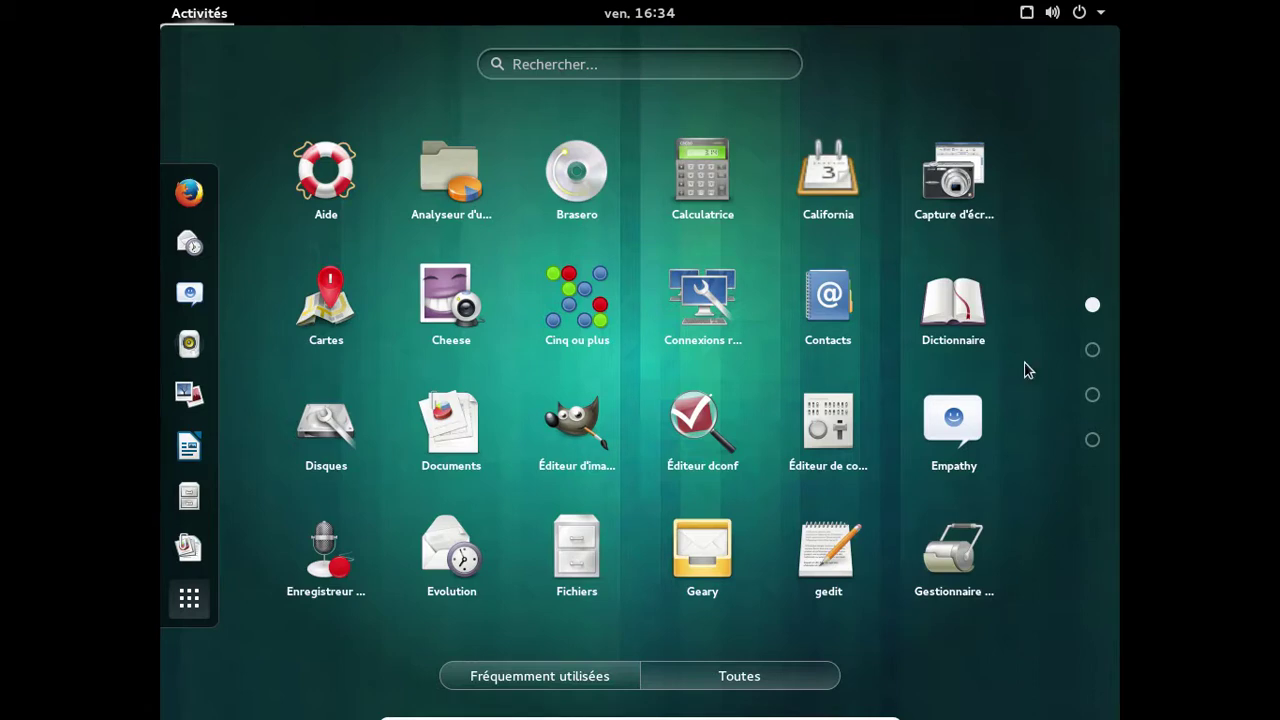
scroll(1028, 370, down, 1)
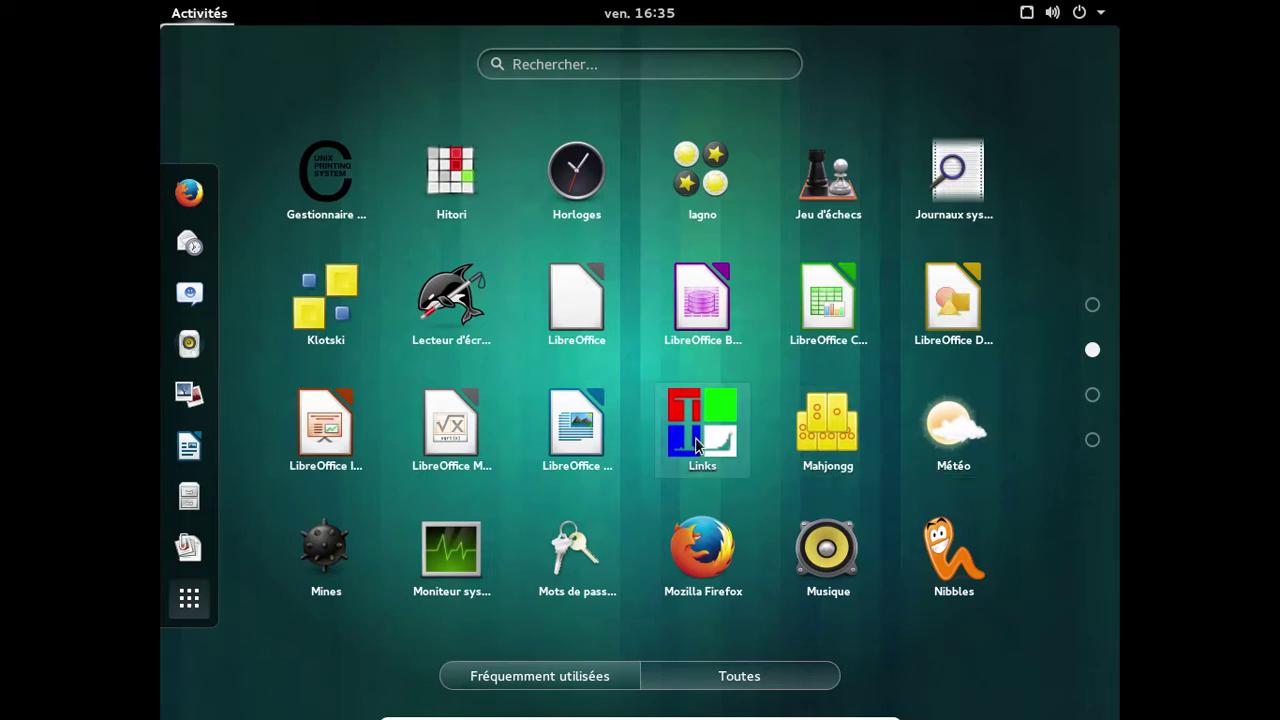
click(1090, 399)
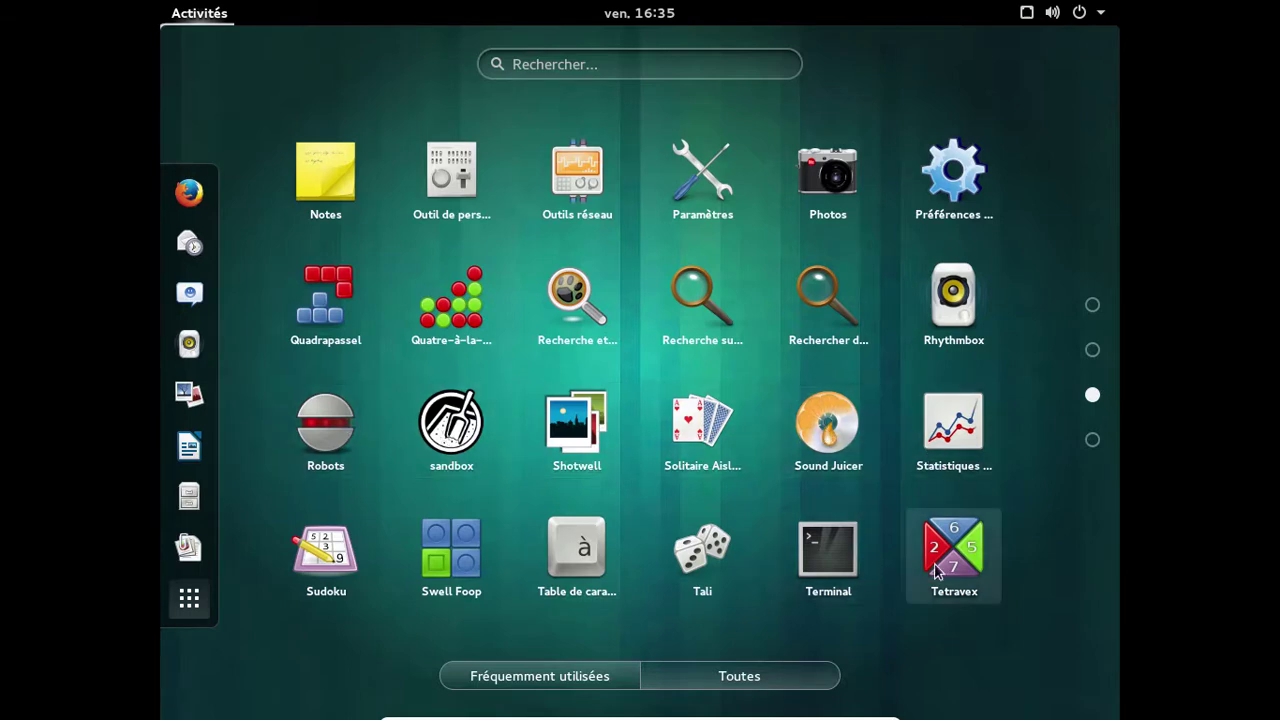
click(1092, 441)
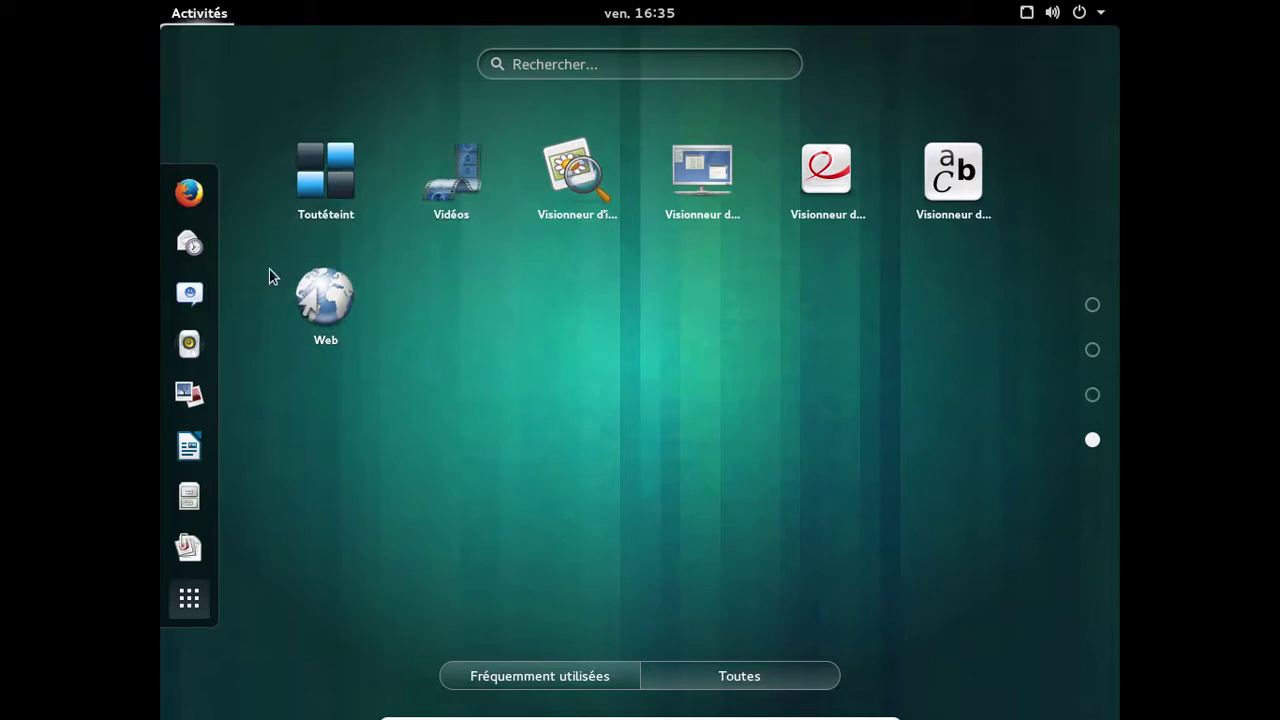
click(1091, 394)
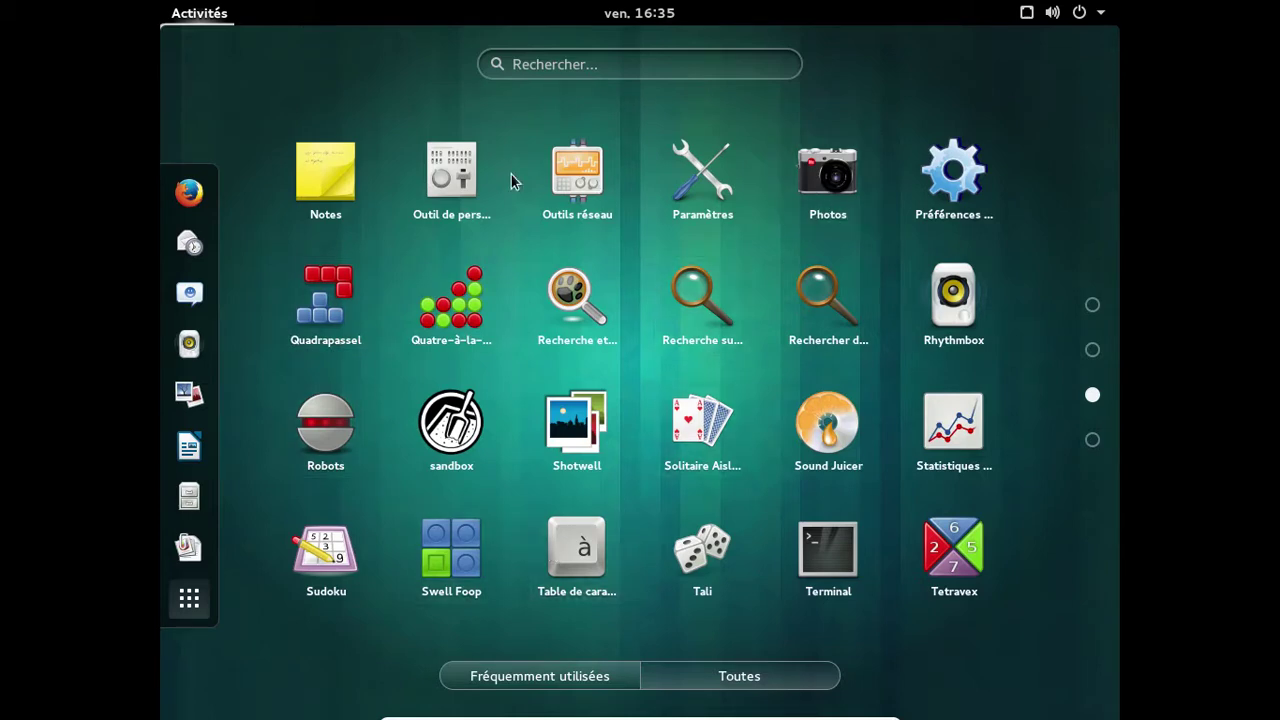
click(478, 180)
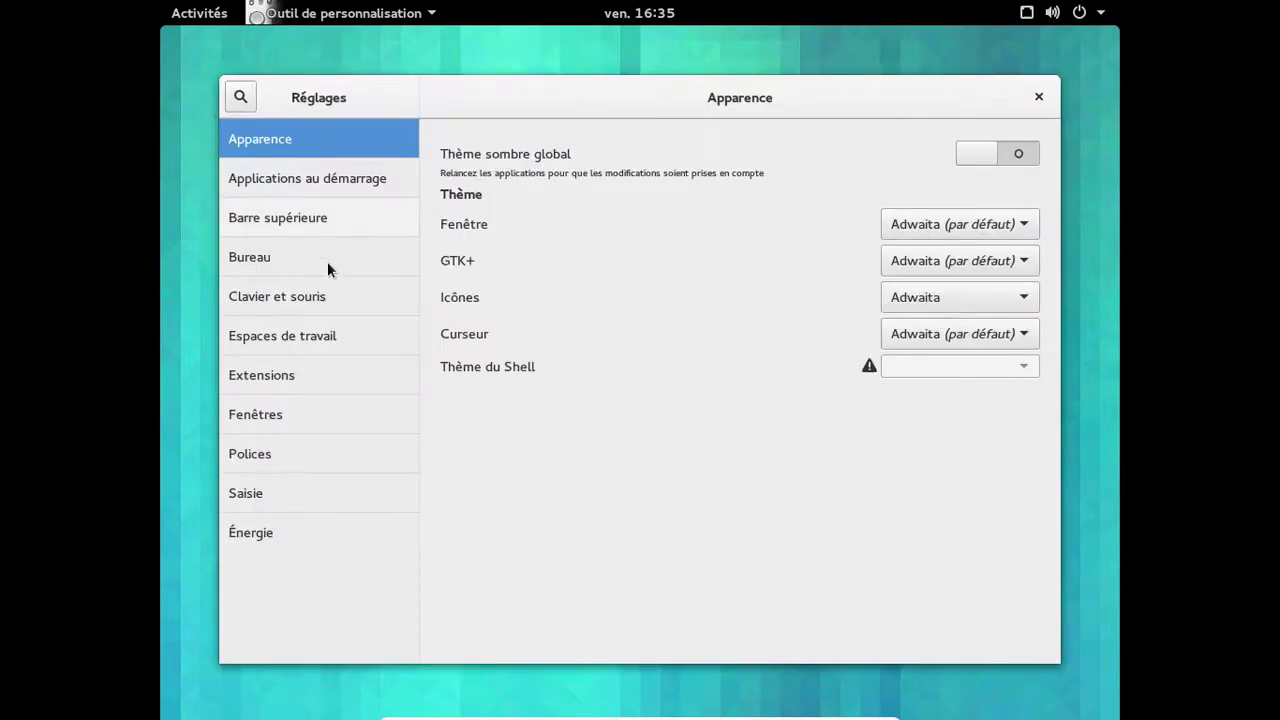
Turn on Afficher la date so the top-bar clock shows the date.
click(291, 178)
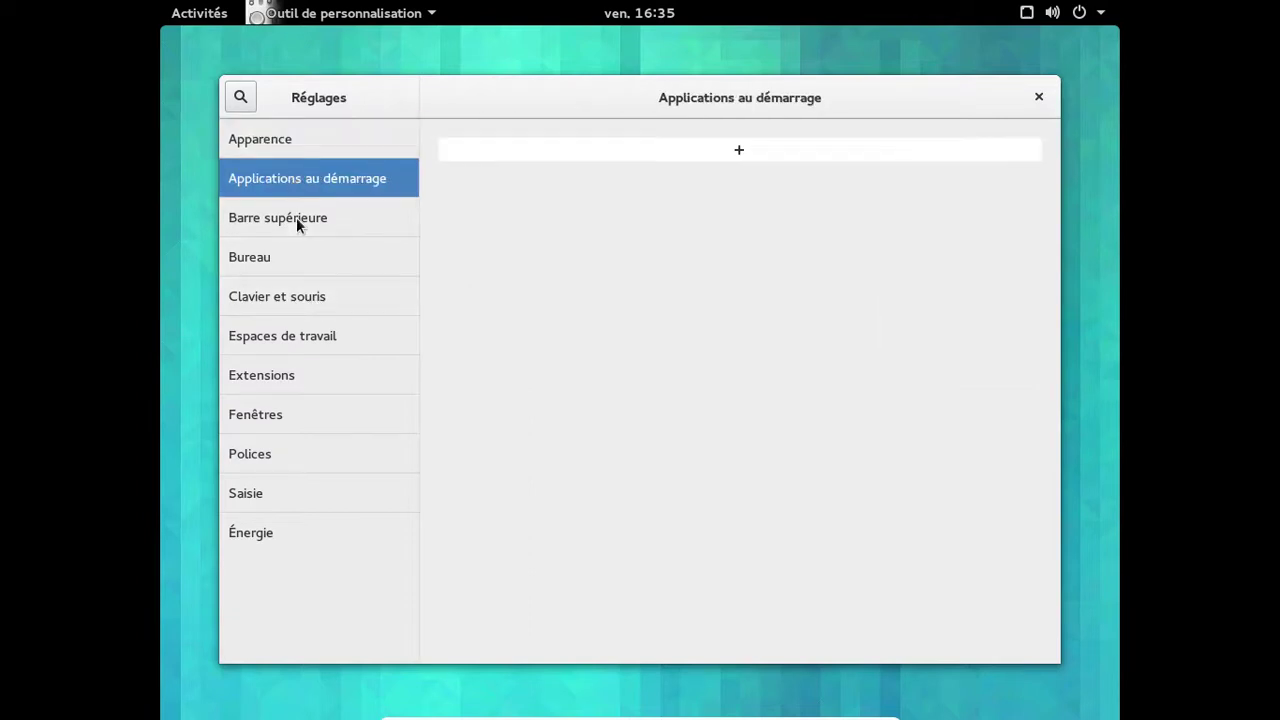
click(297, 218)
click(449, 213)
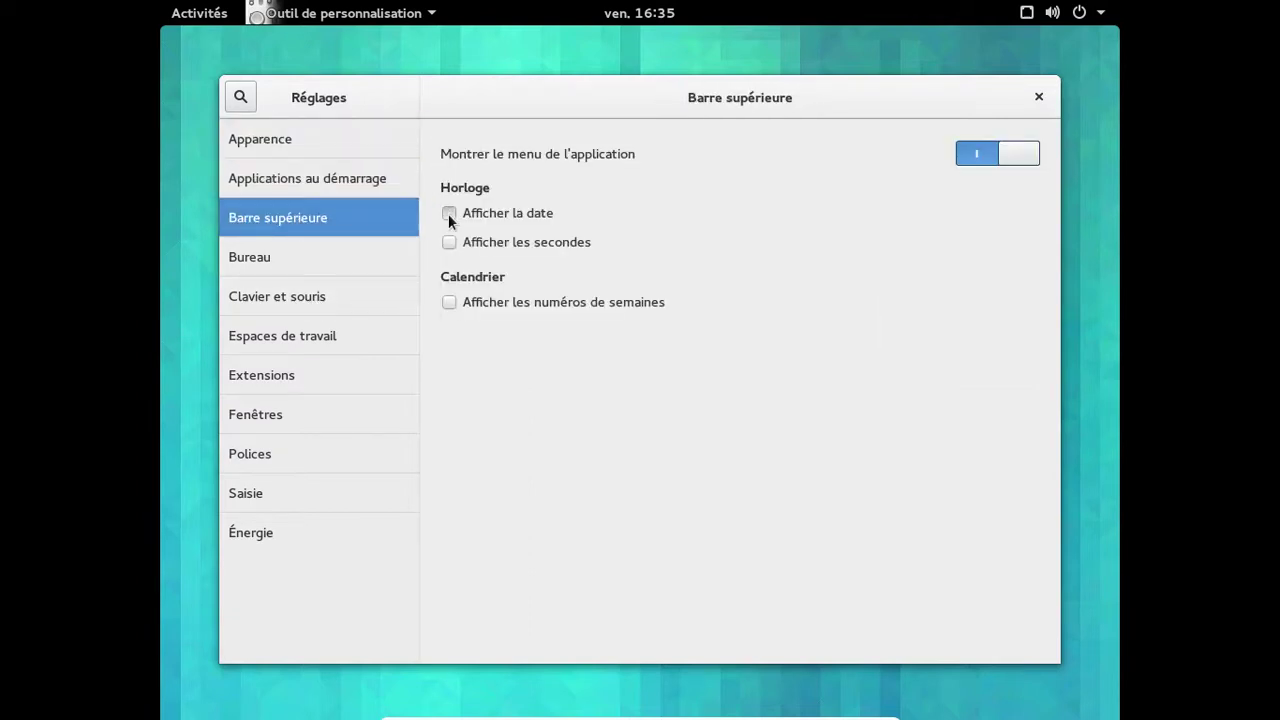
Enable the title-bar Minimiser button with Maximiser left off, then open the Activities overview.
click(335, 259)
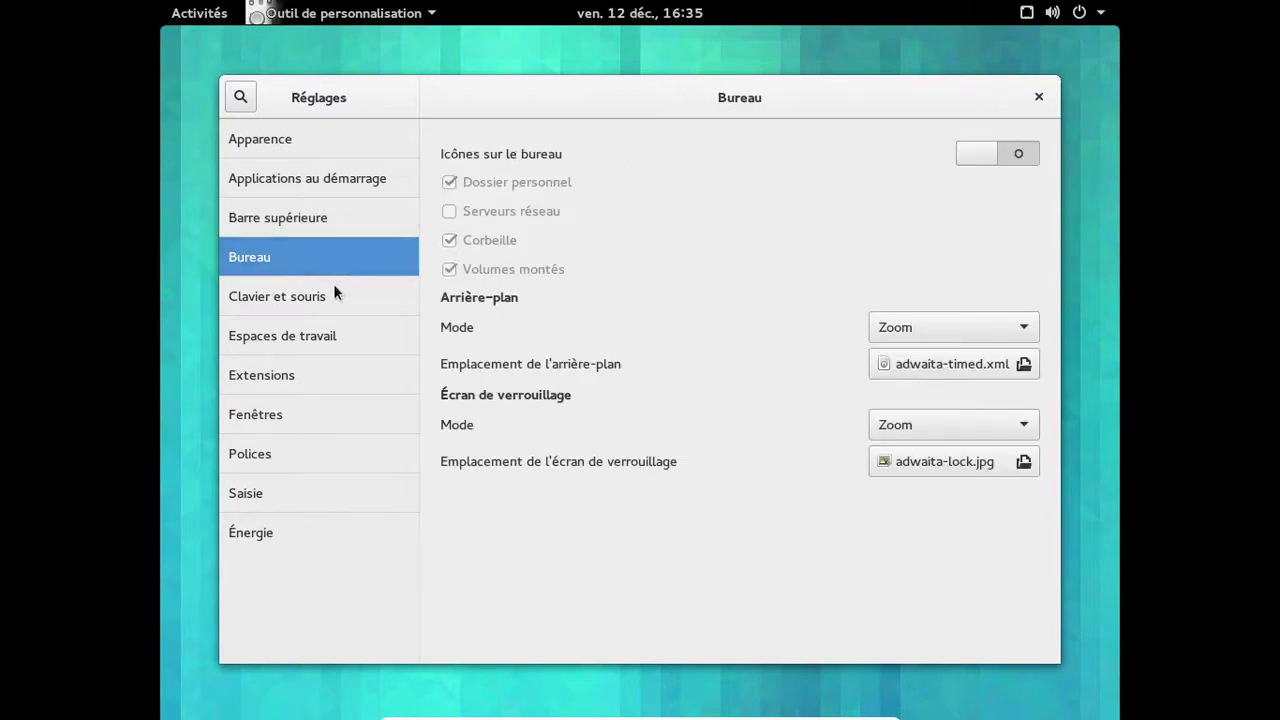
click(334, 293)
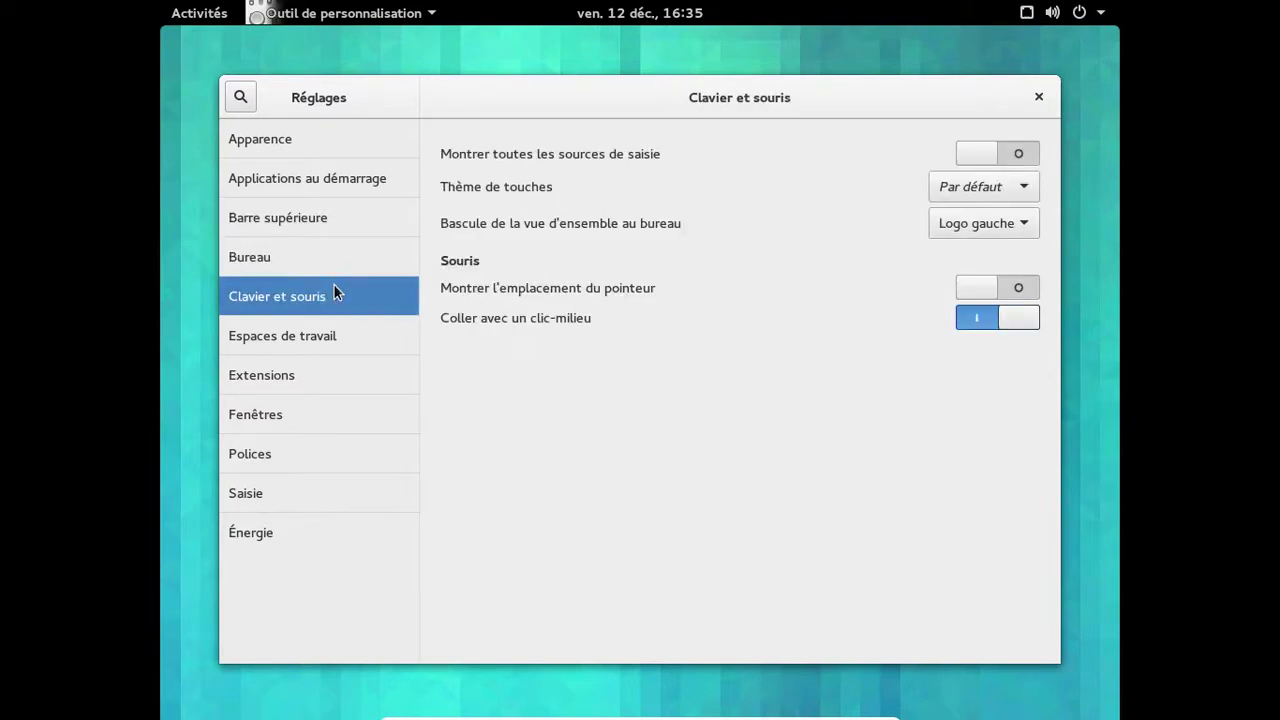
click(326, 328)
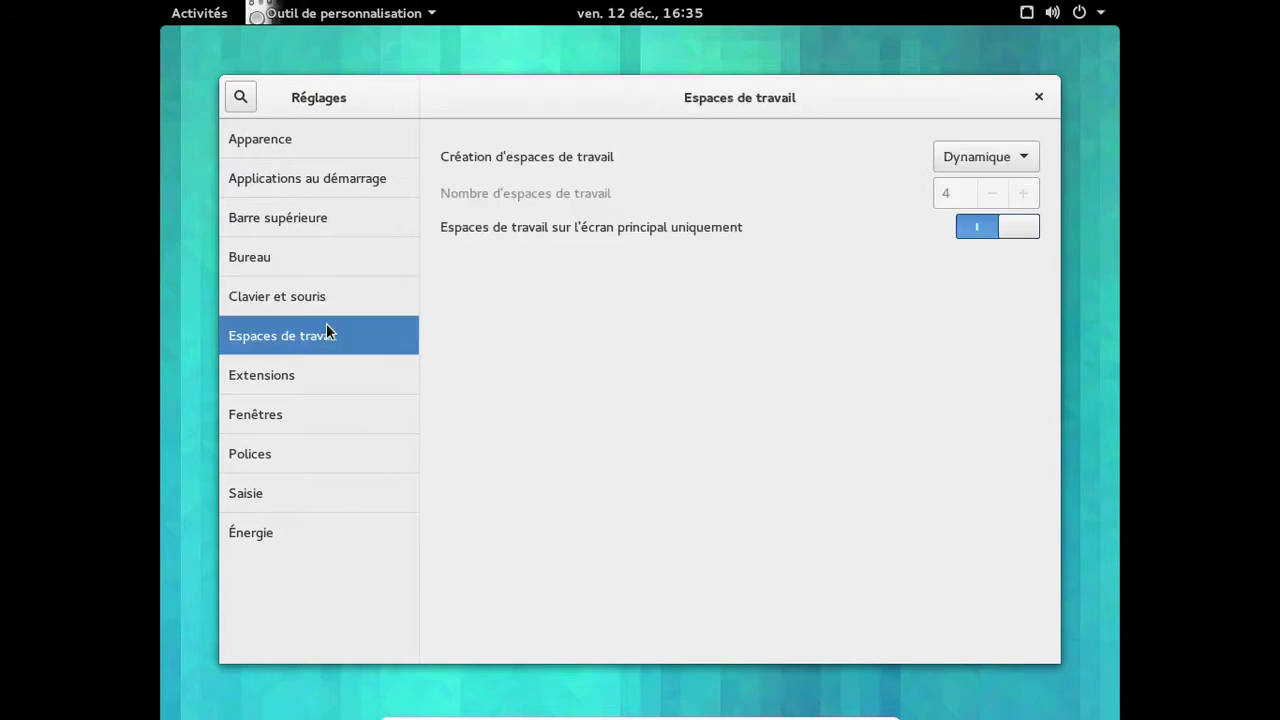
click(324, 380)
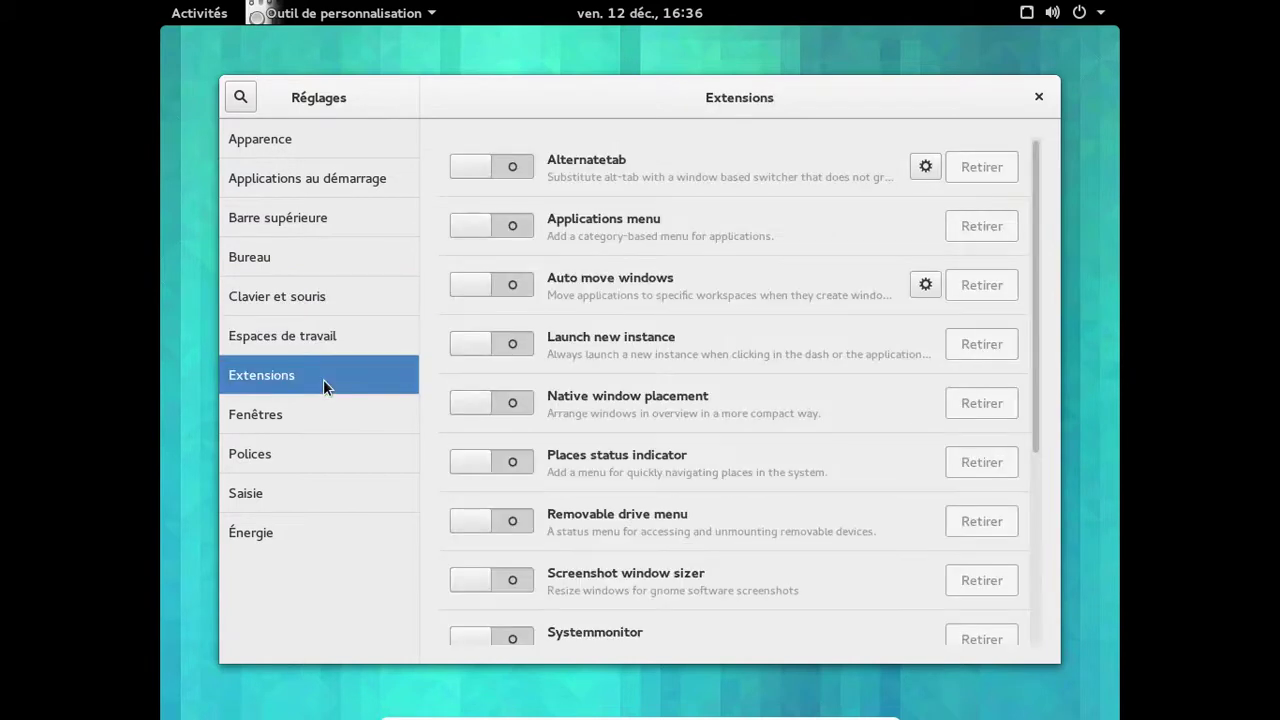
click(303, 420)
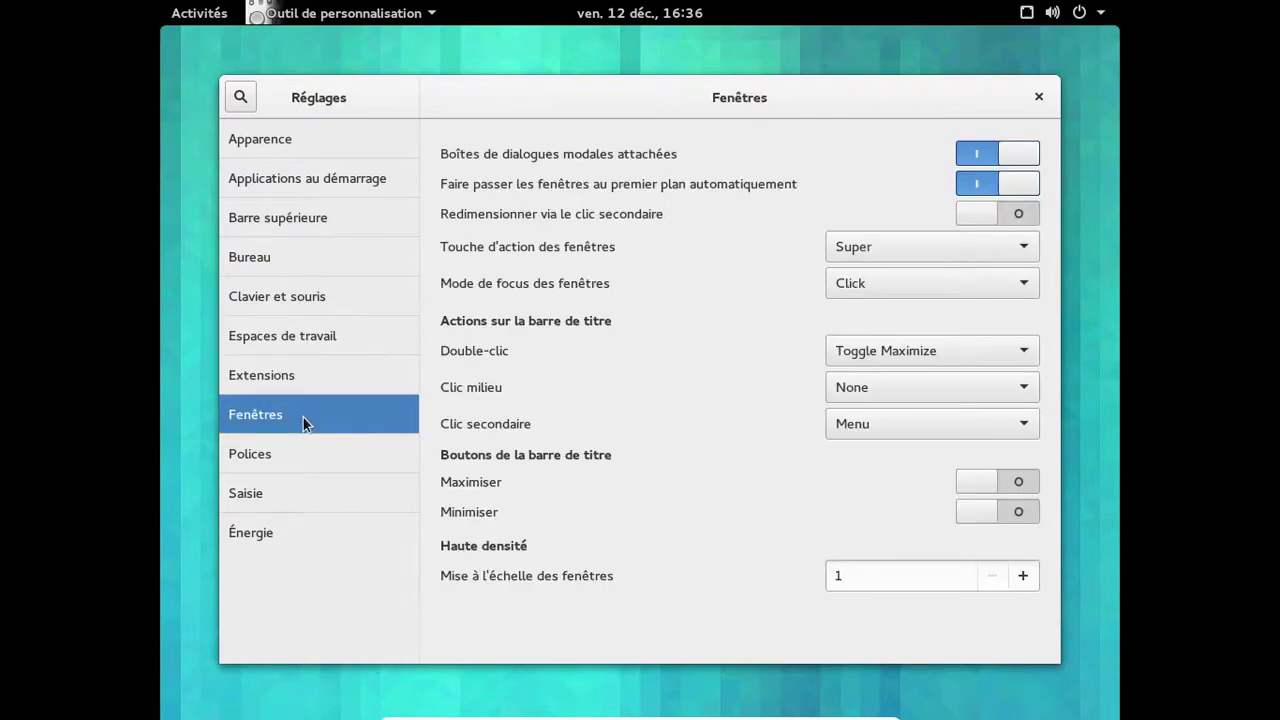
click(985, 519)
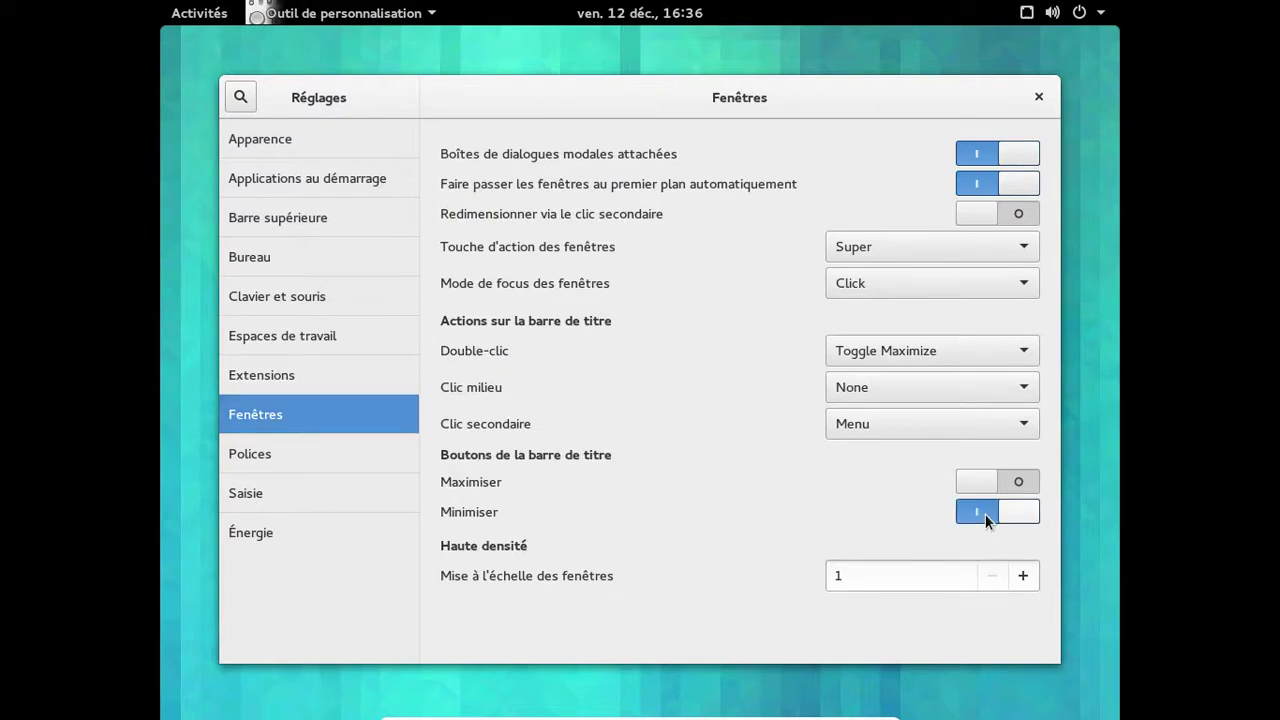
click(962, 482)
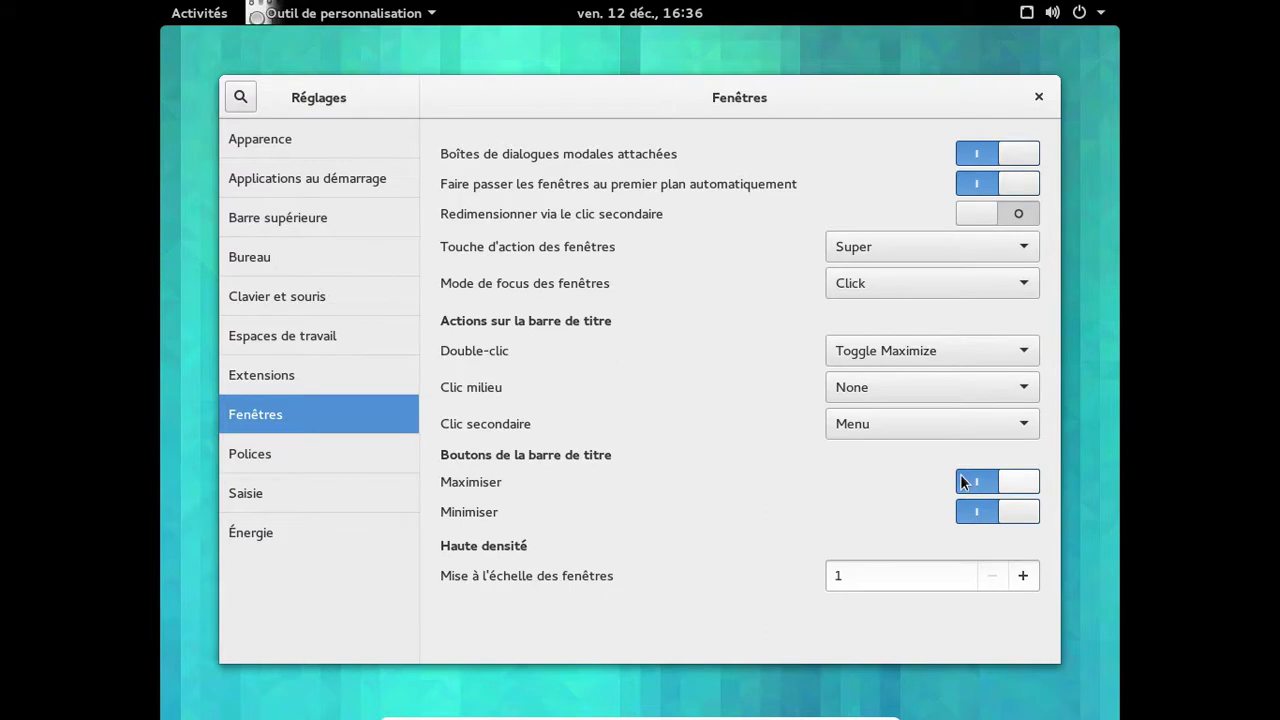
click(1016, 485)
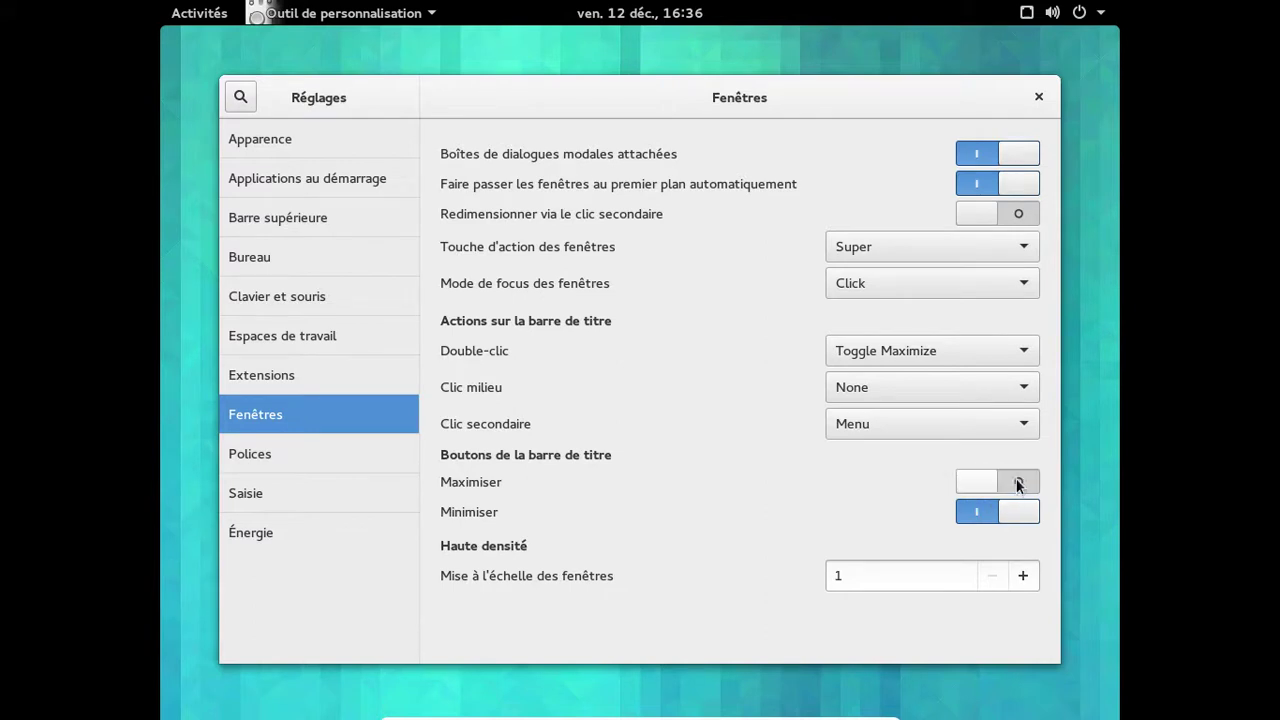
click(195, 22)
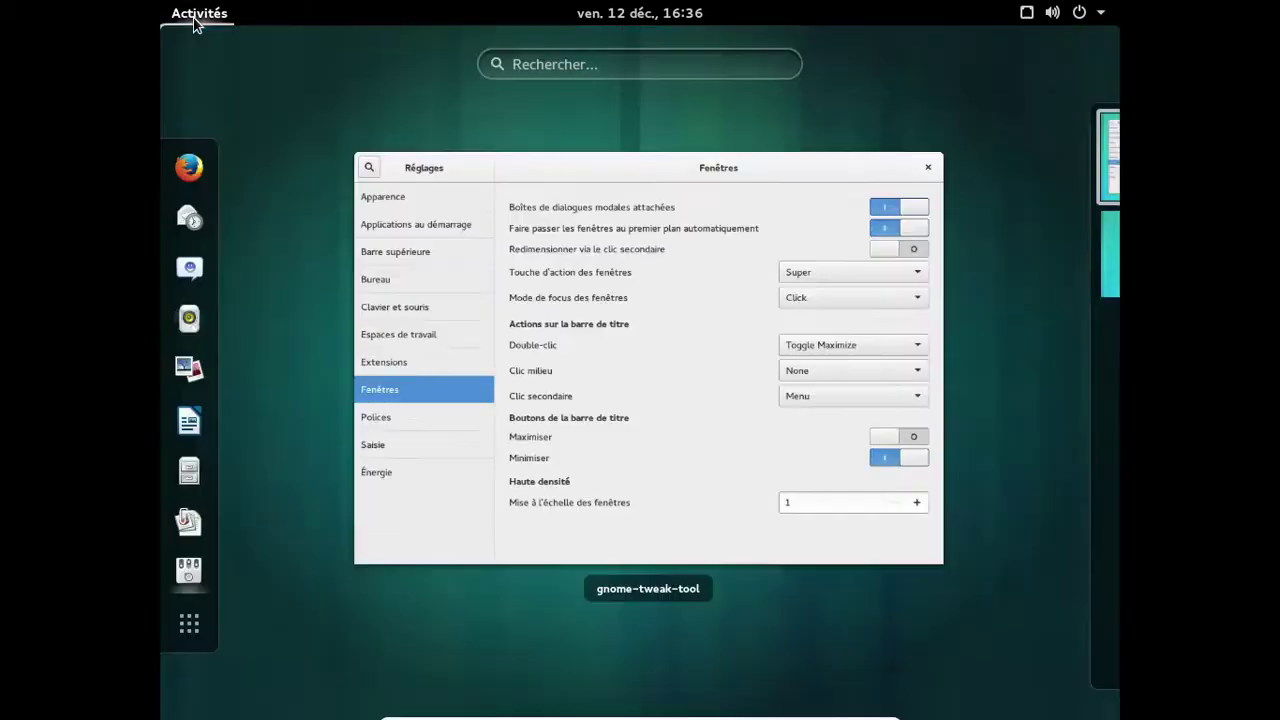
Launch Files and open a terminal in the home folder.
click(189, 468)
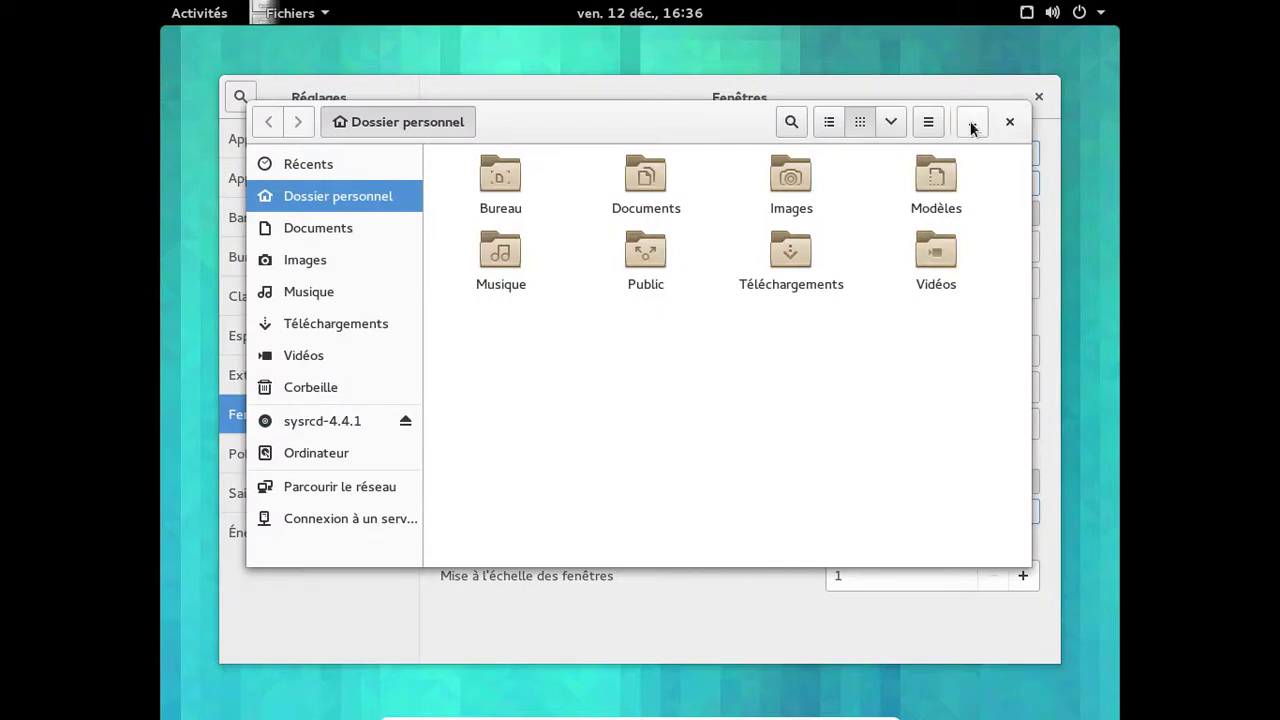
right_click(801, 310)
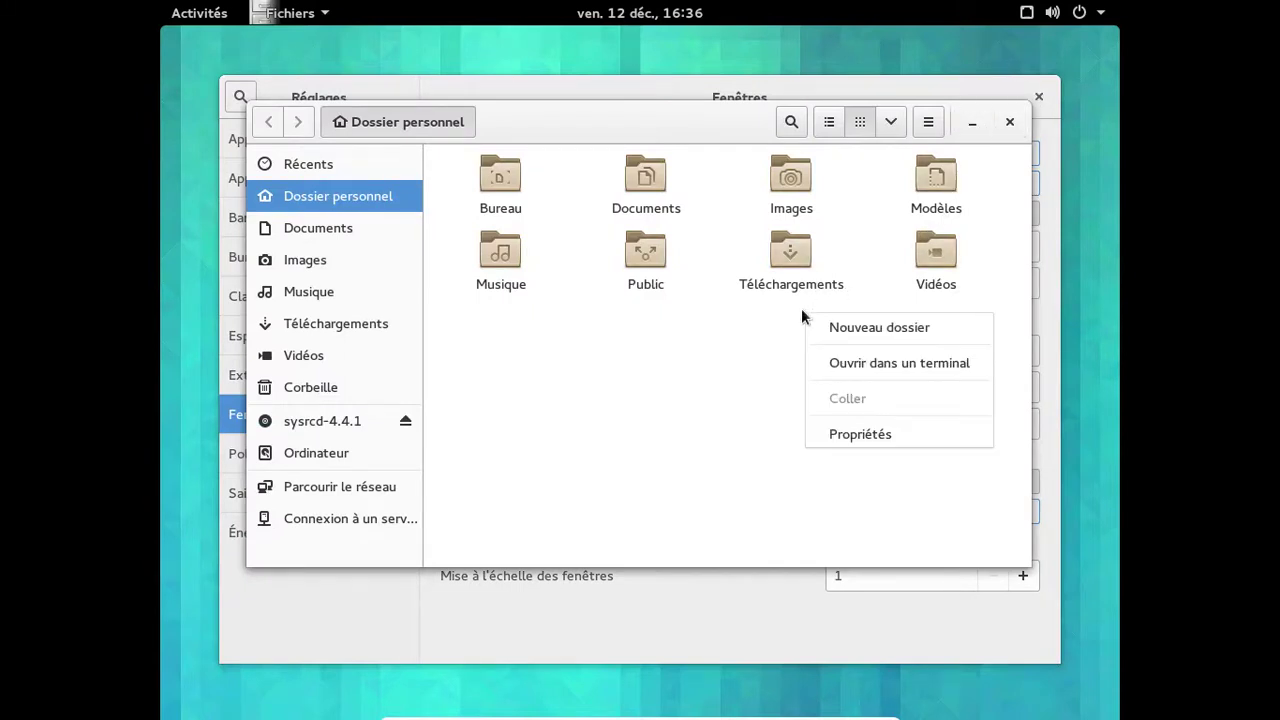
click(880, 360)
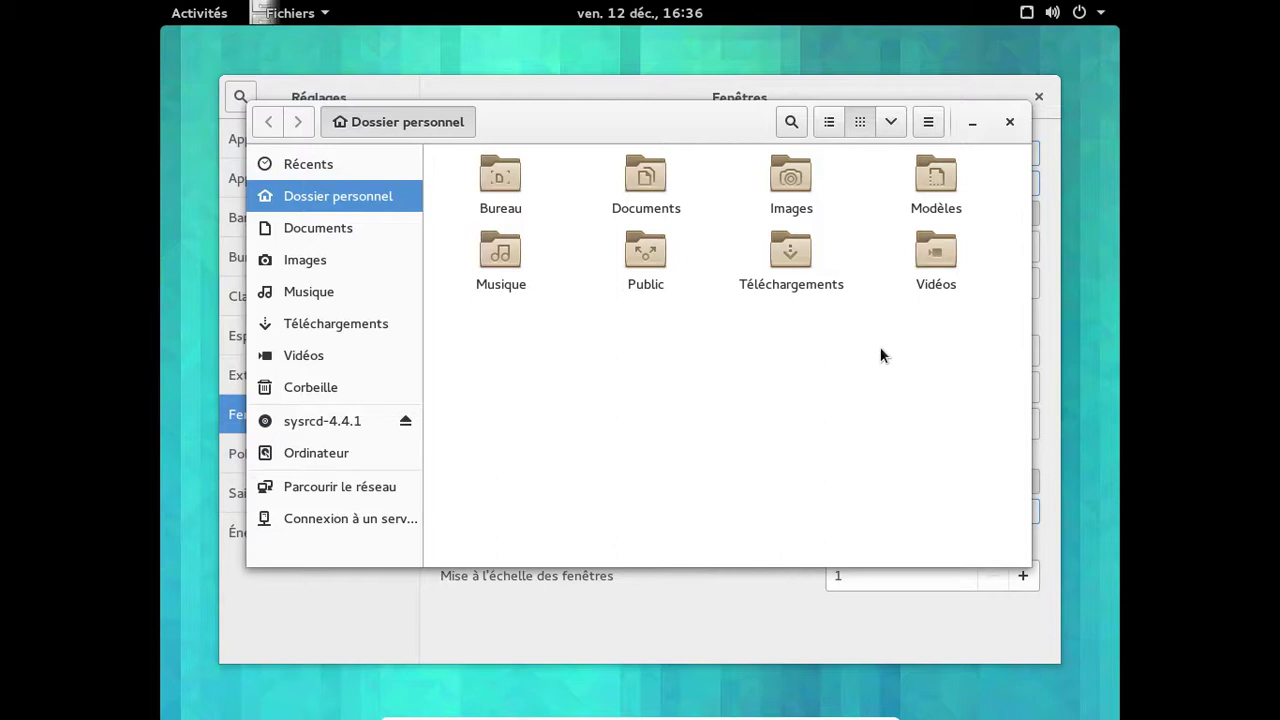
Close Tweak Tool and Files, and move the terminal toward the screen centre.
click(1040, 93)
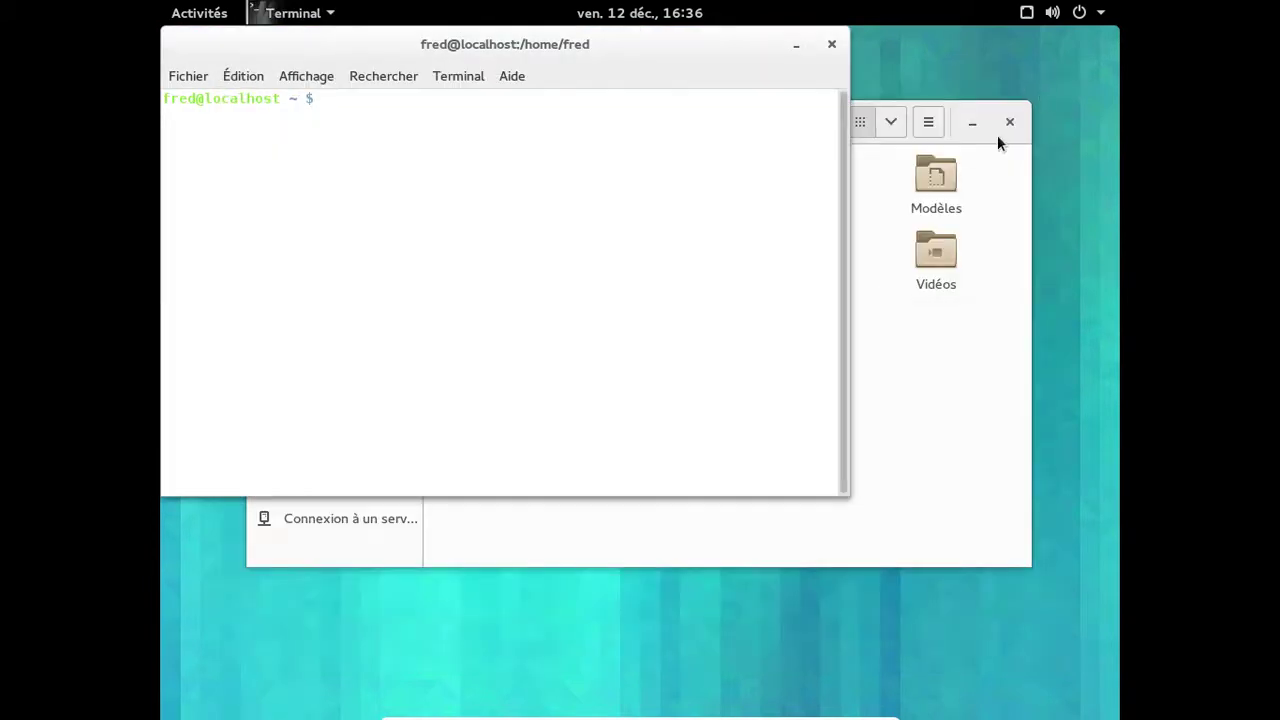
click(1013, 122)
click(1013, 122)
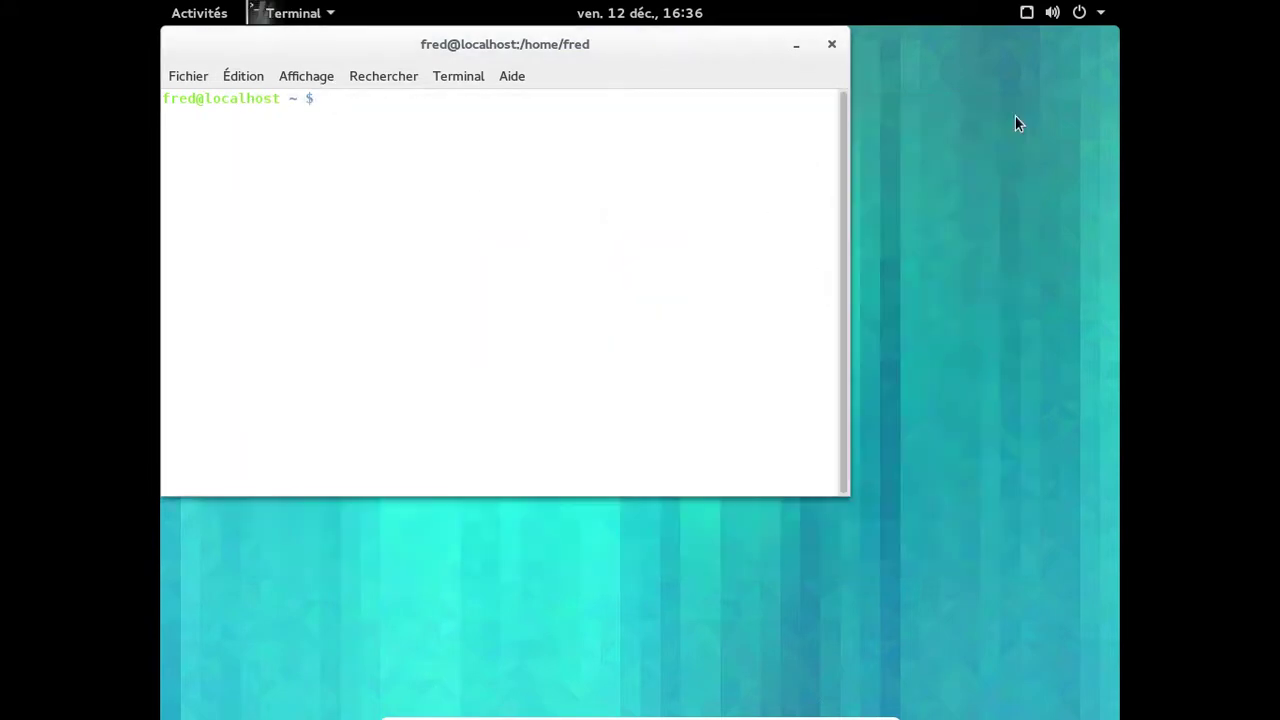
drag(558, 44, 675, 76)
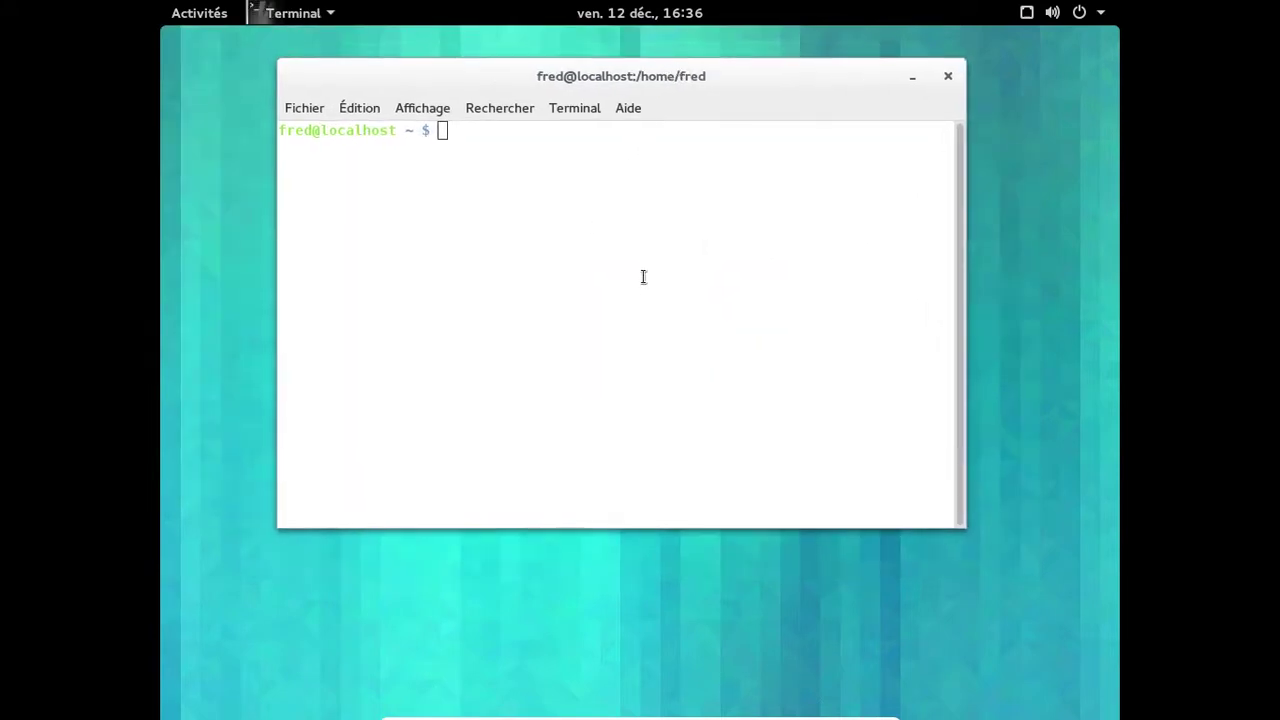
Show the kernel and system details with uname -a.
text(uname -a)
key(Return)
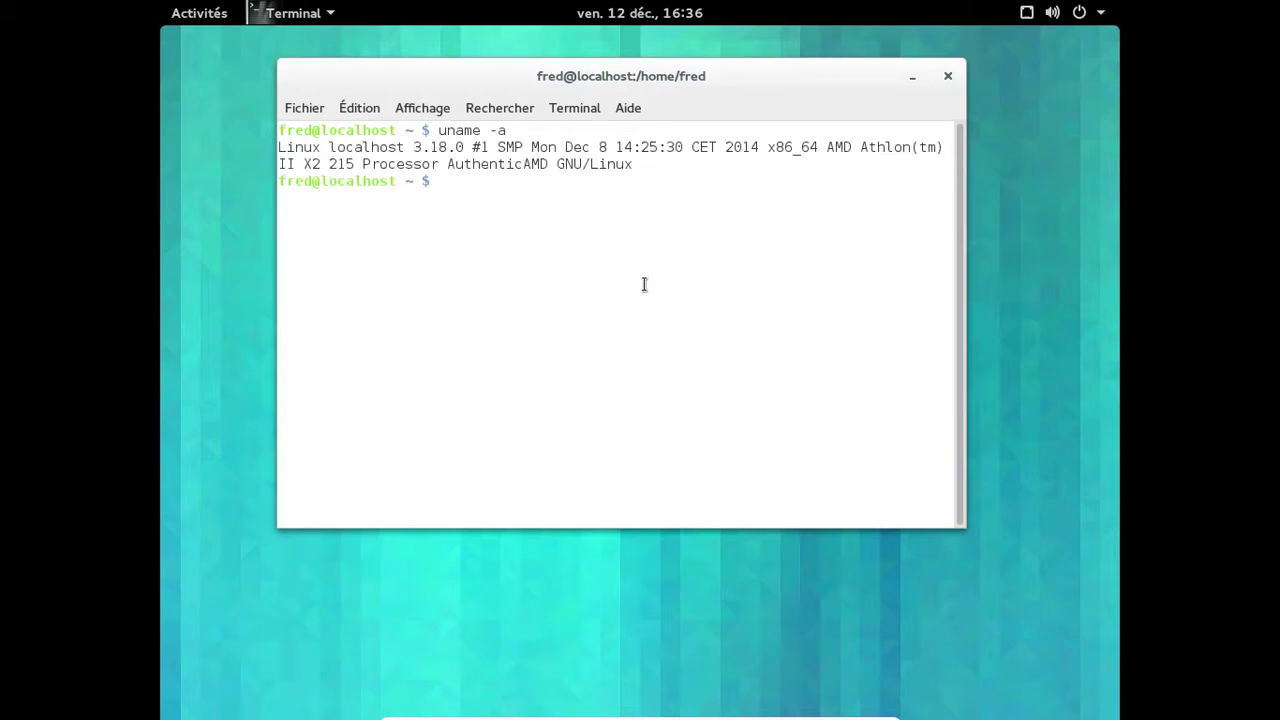
key(Up)
key(BackSpace)
key(BackSpace)
key(BackSpace)
key(BackSpace)
key(BackSpace)
key(BackSpace)
key(BackSpace)
key(BackSpace)
Search the package tree for systemd with emerge -s and scroll through the results.
text(emerge -s systemd)
key(Return)
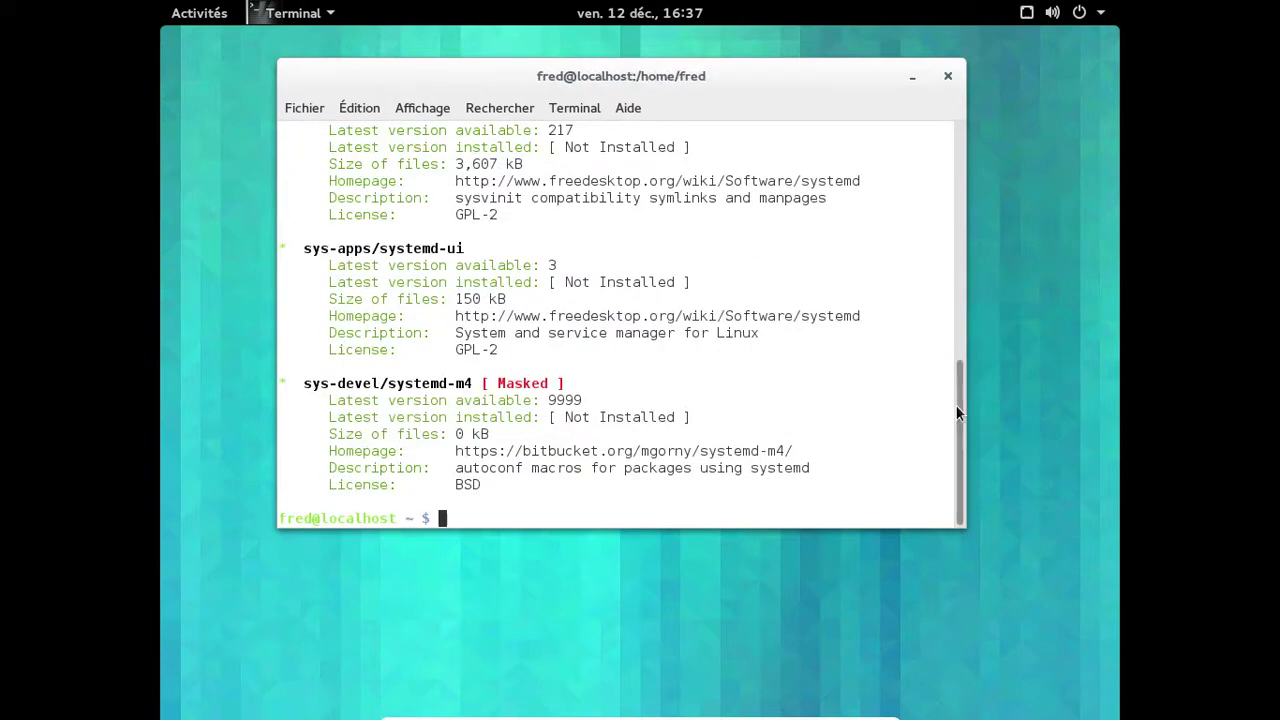
drag(960, 415, 959, 130)
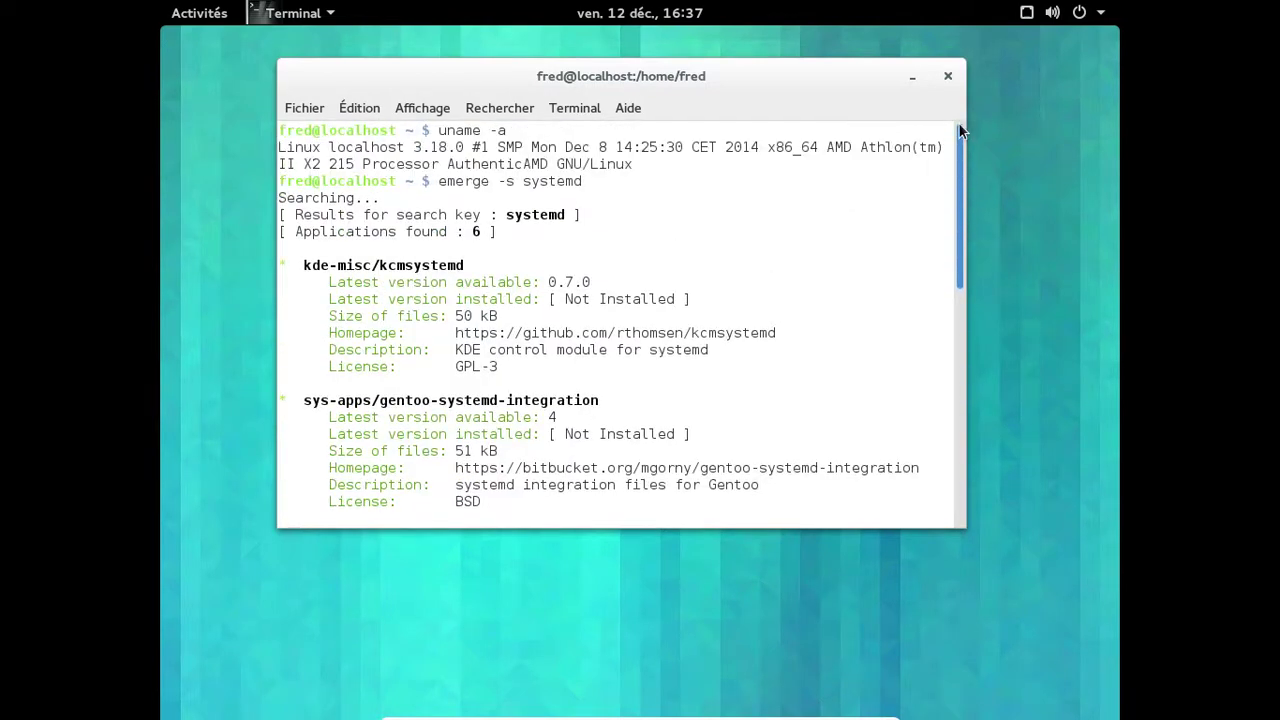
drag(951, 155, 945, 256)
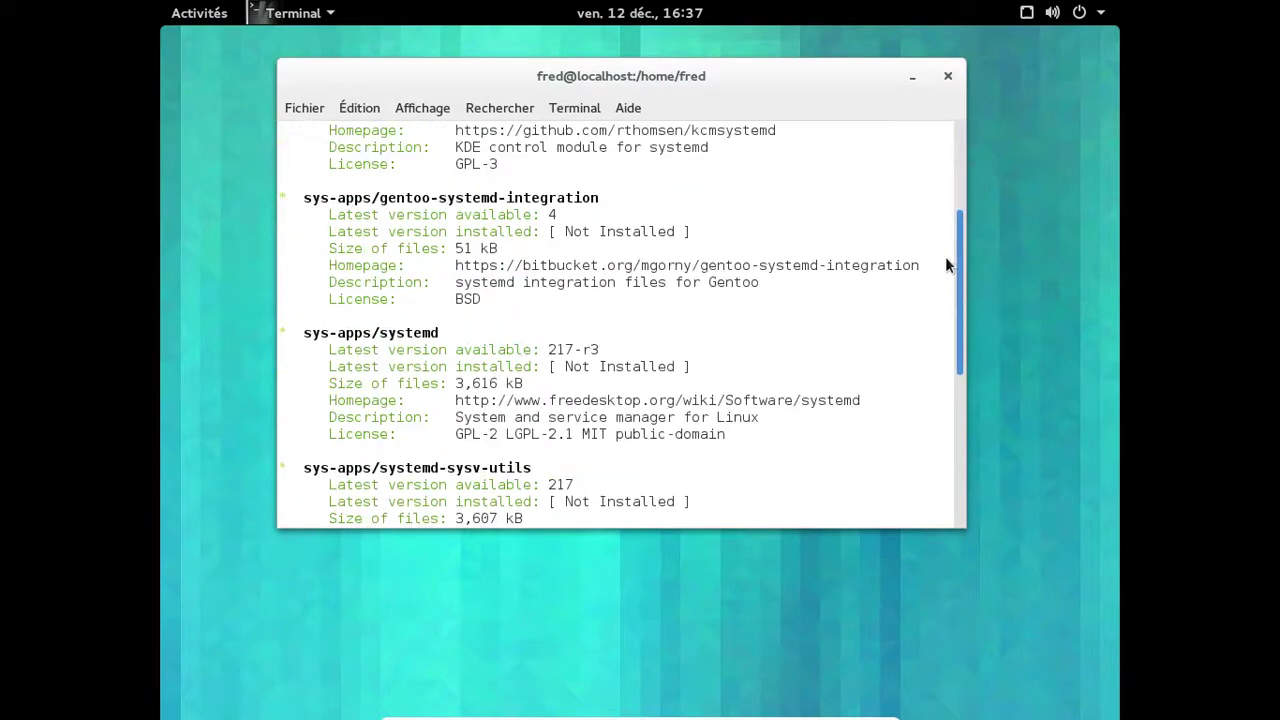
scroll(945, 256, down, 5)
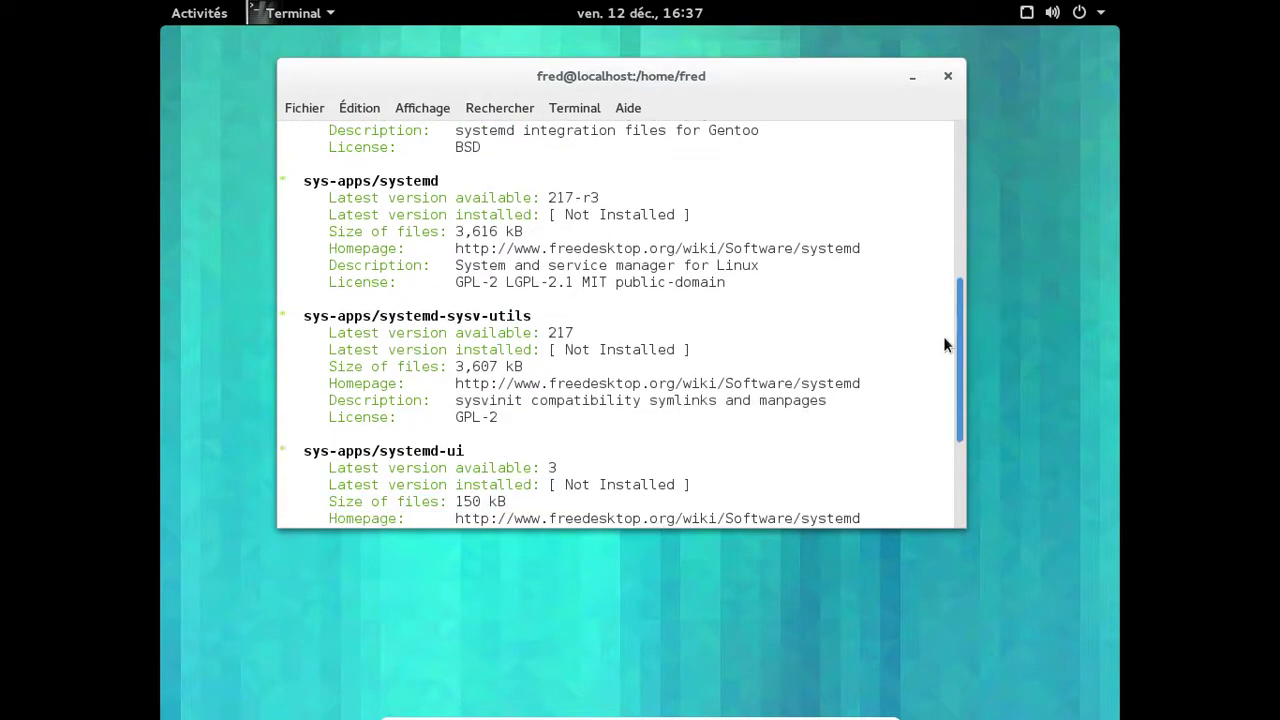
scroll(945, 405, down, 3)
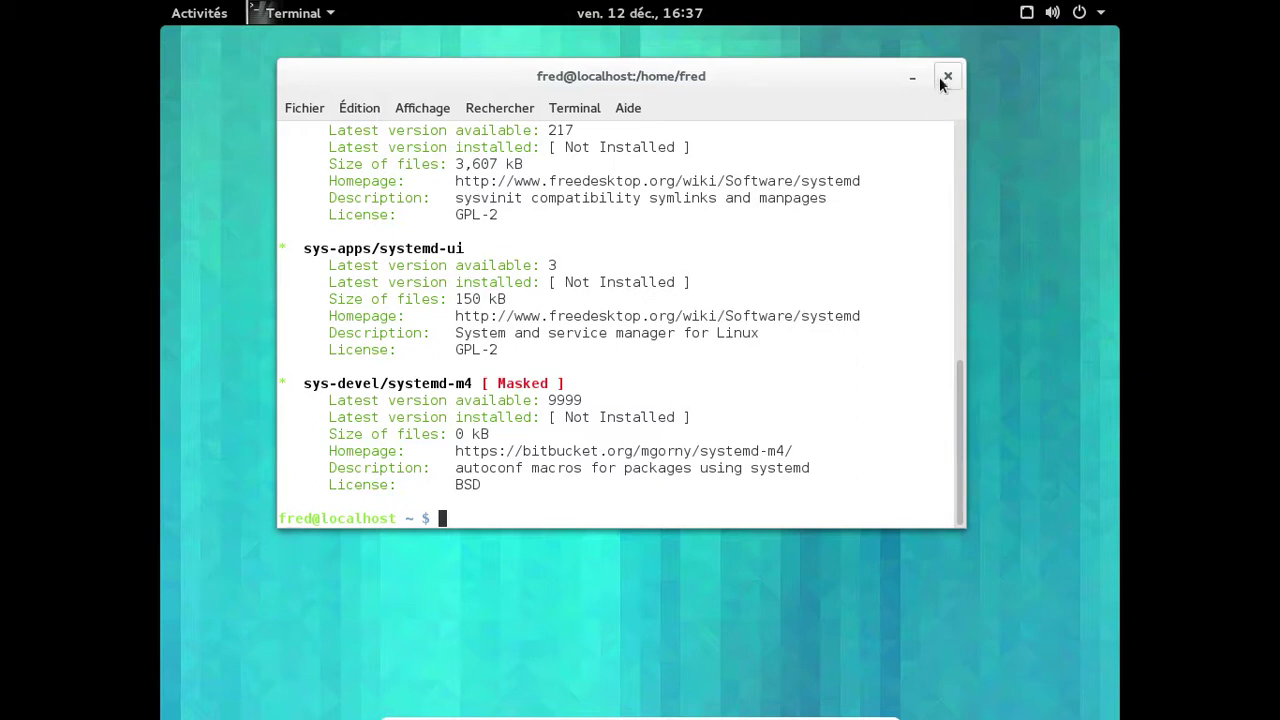
Run emerge -s for firefox, then for libreoffice.
text(emerge -s firefox)
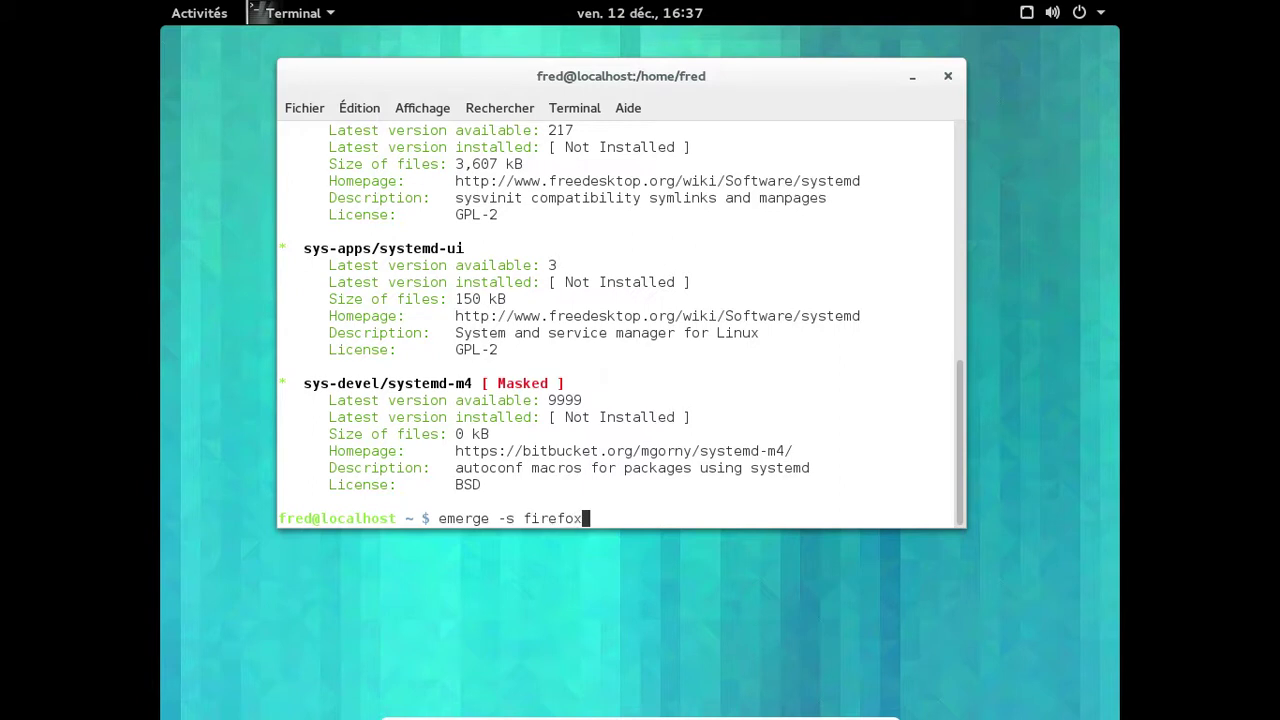
key(Return)
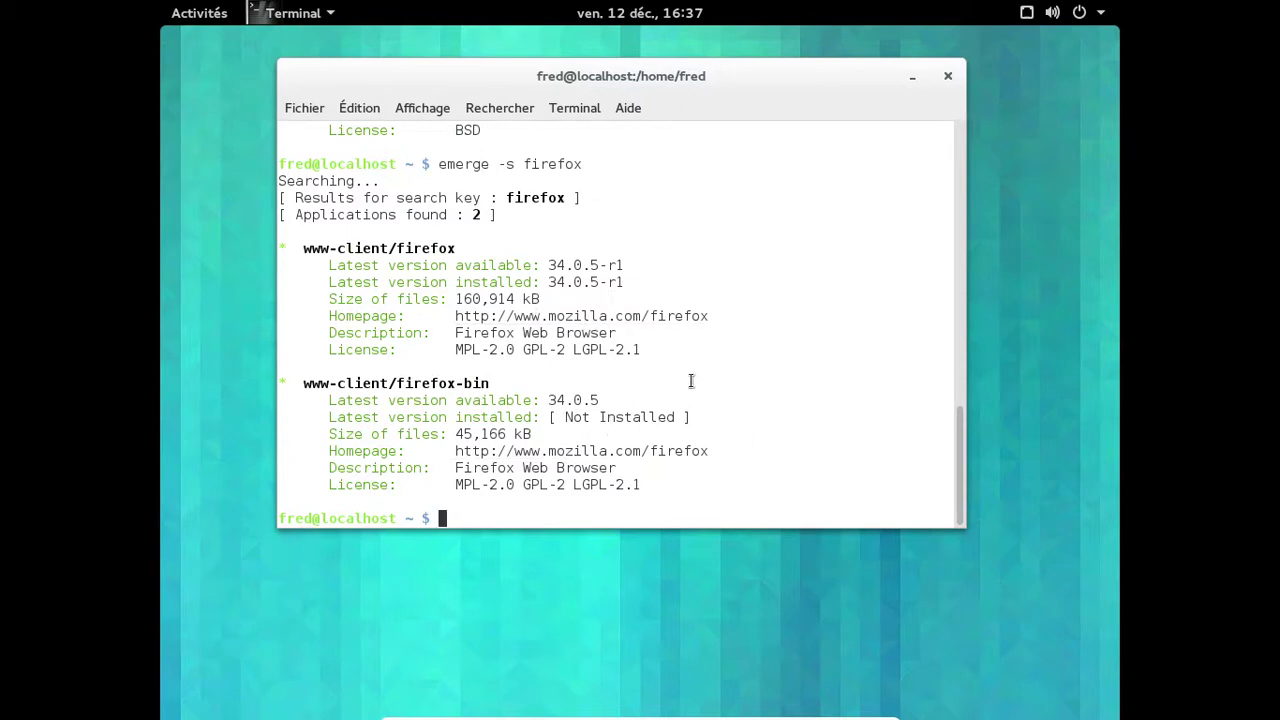
key(Up)
key(BackSpace)
key(BackSpace)
key(BackSpace)
key(BackSpace)
key(BackSpace)
key(BackSpace)
key(BackSpace)
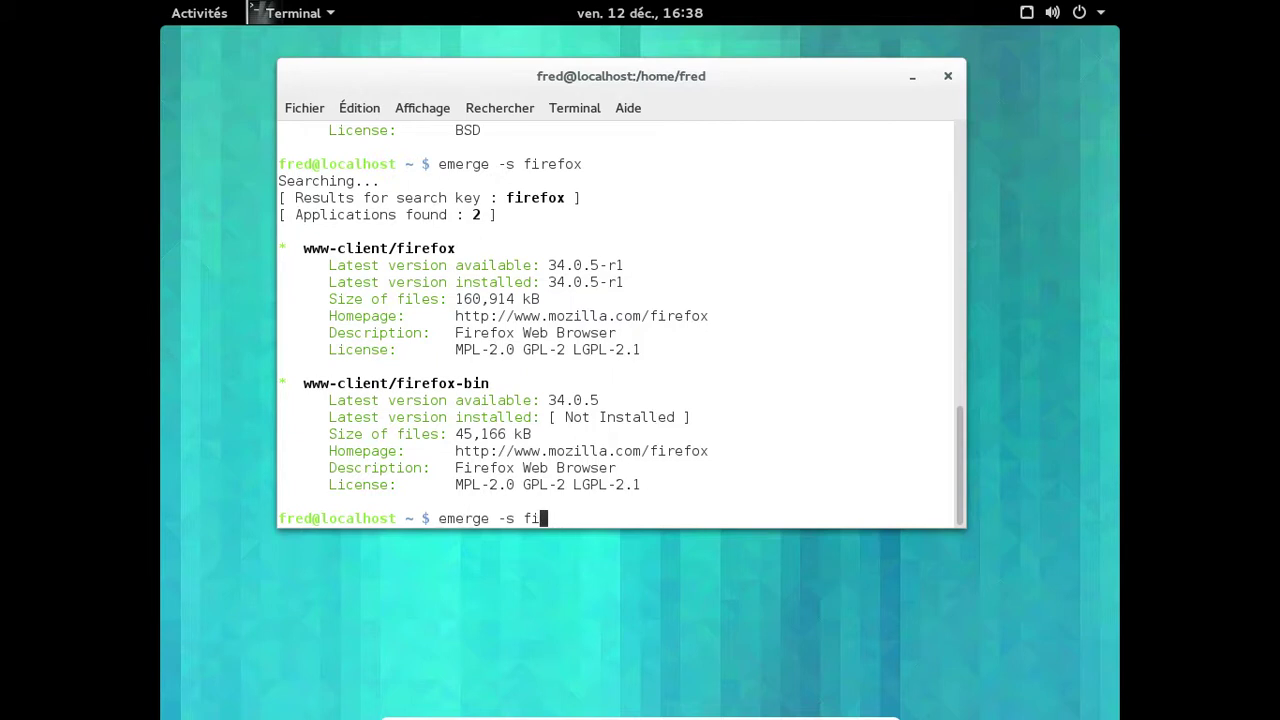
text(libreoffice)
key(Return)
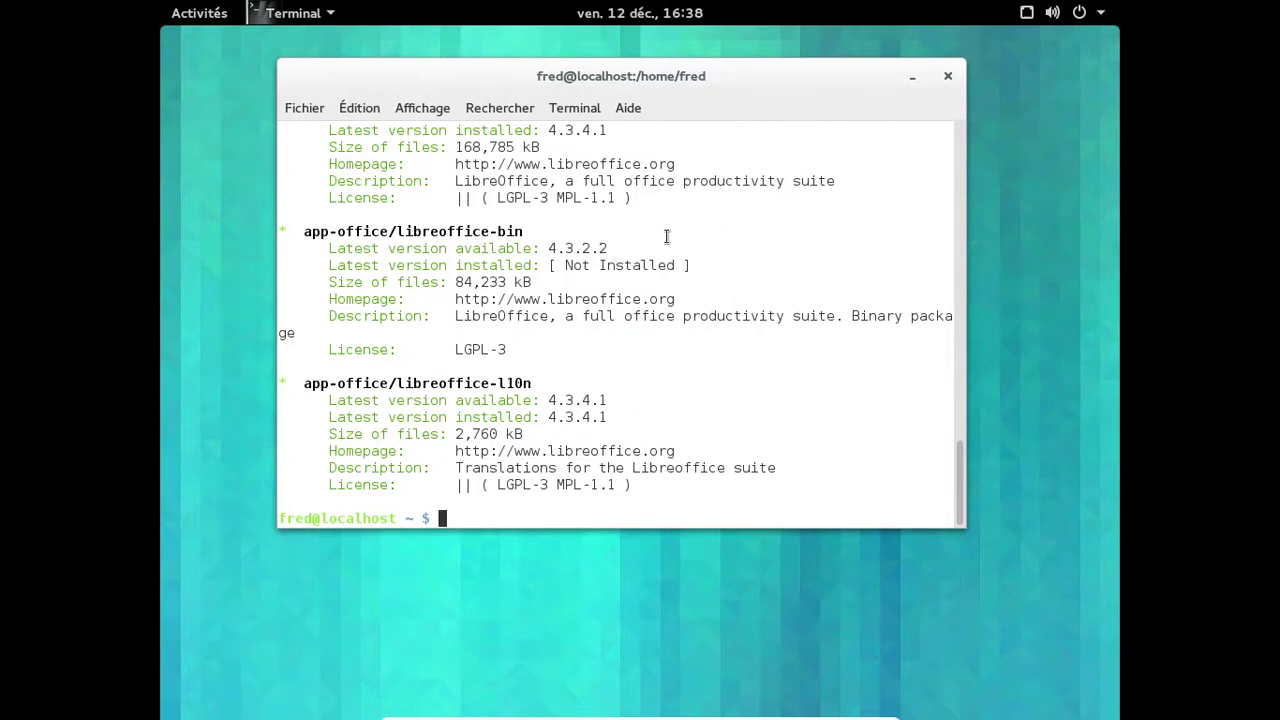
scroll(727, 257, up, 1)
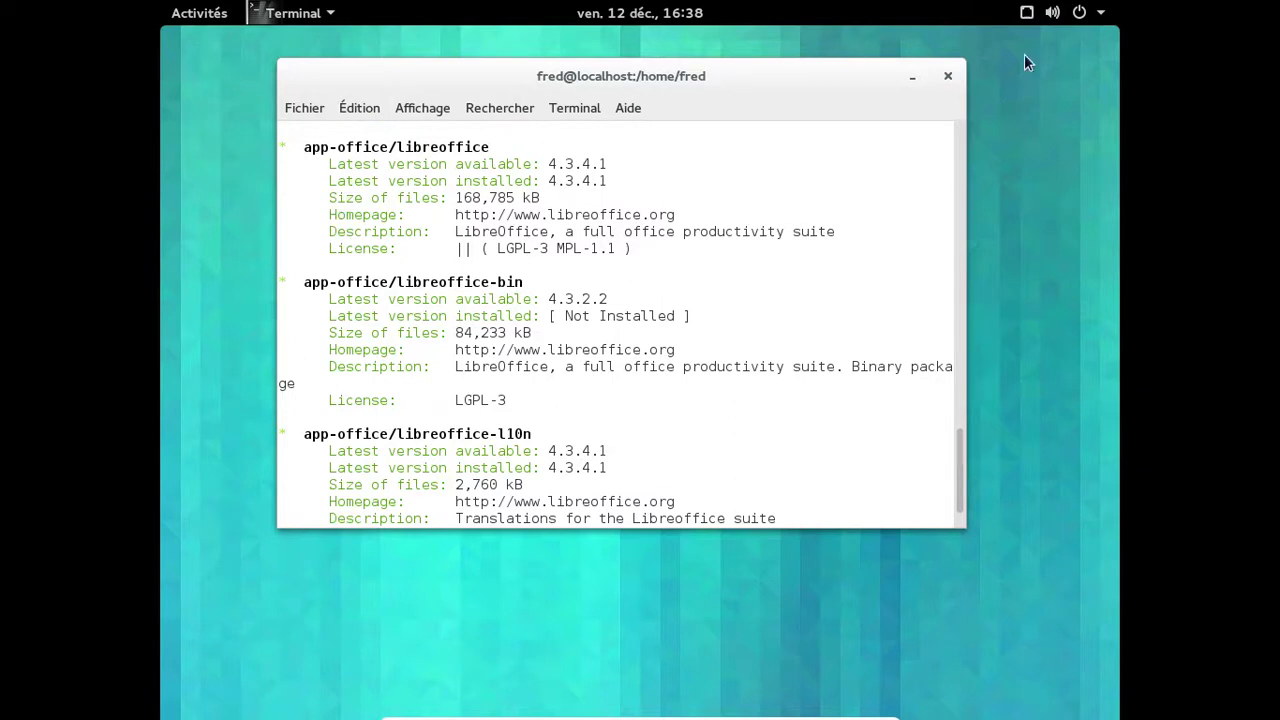
Close the terminal and launch LibreOffice Writer.
click(956, 77)
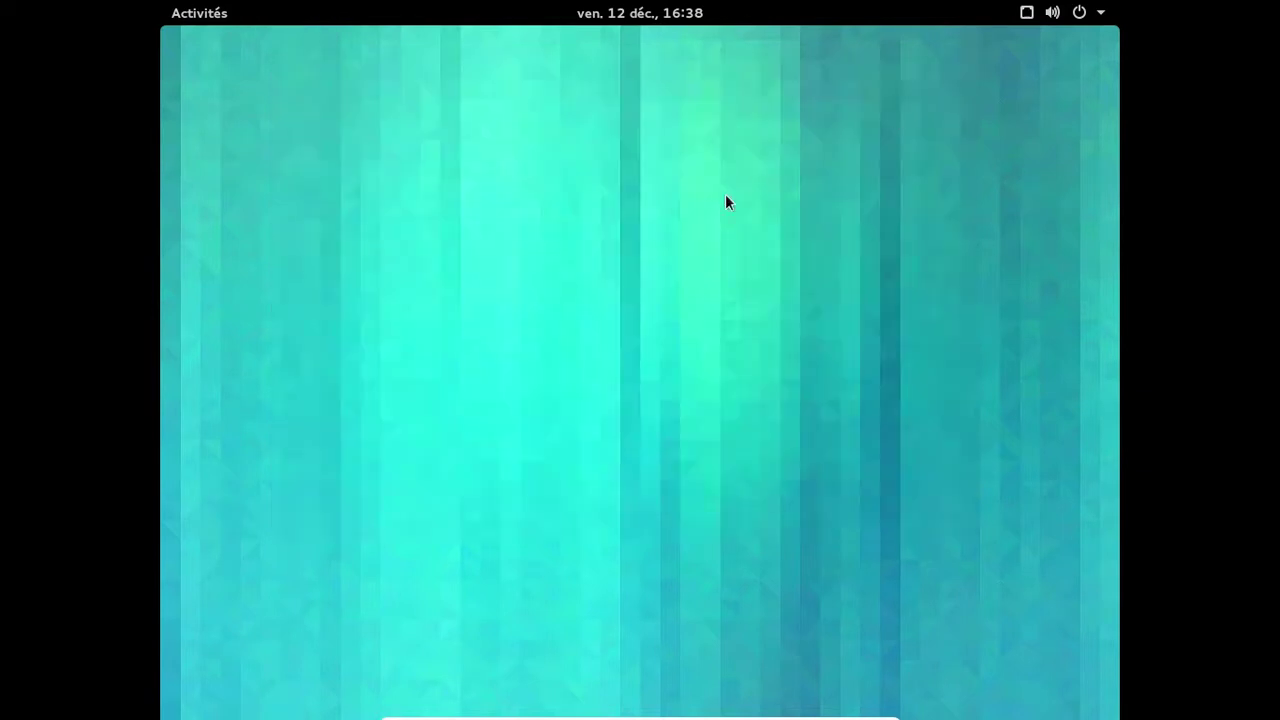
click(224, 12)
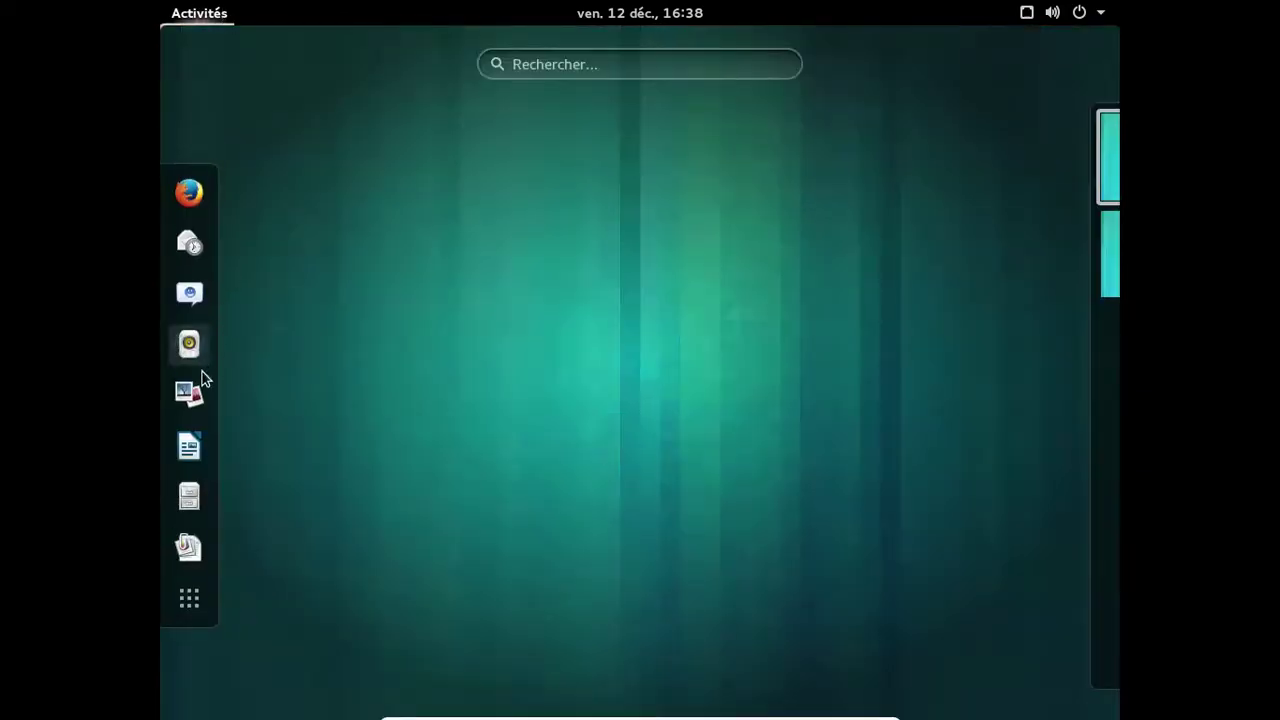
click(183, 449)
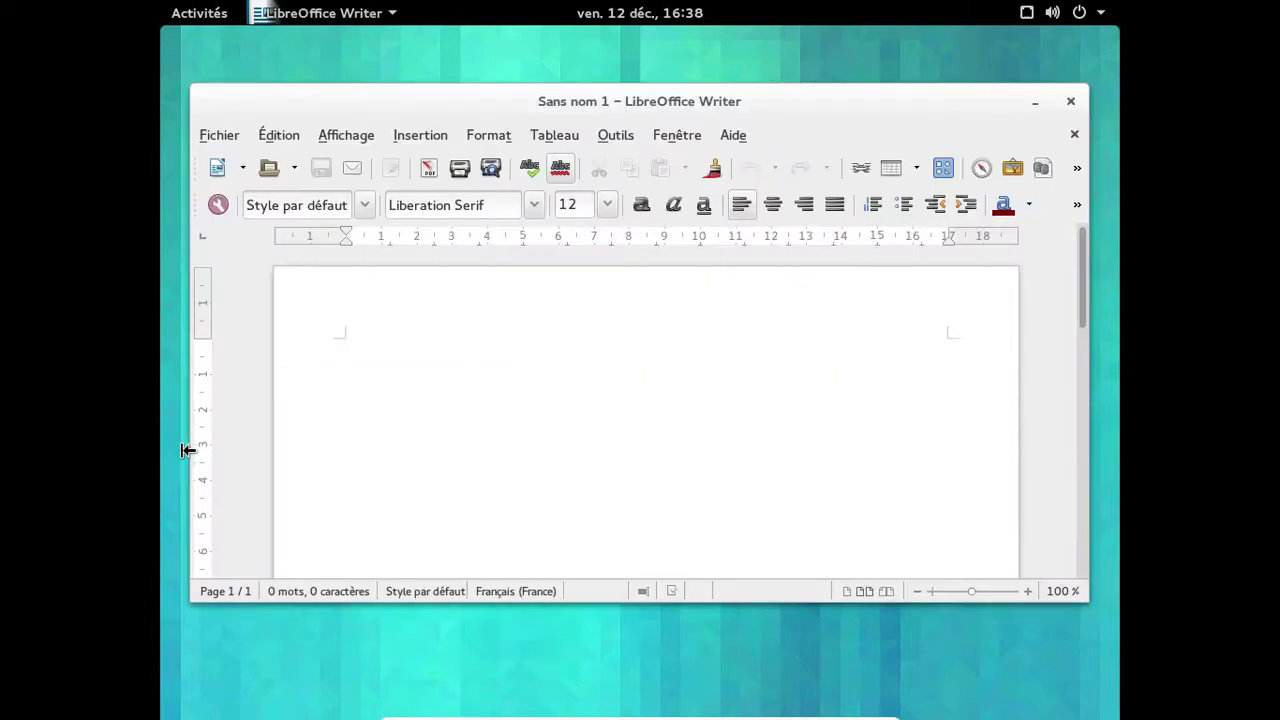
Check the About box (version 4.3.4.1), then create a blank Classeur spreadsheet.
click(744, 140)
click(791, 270)
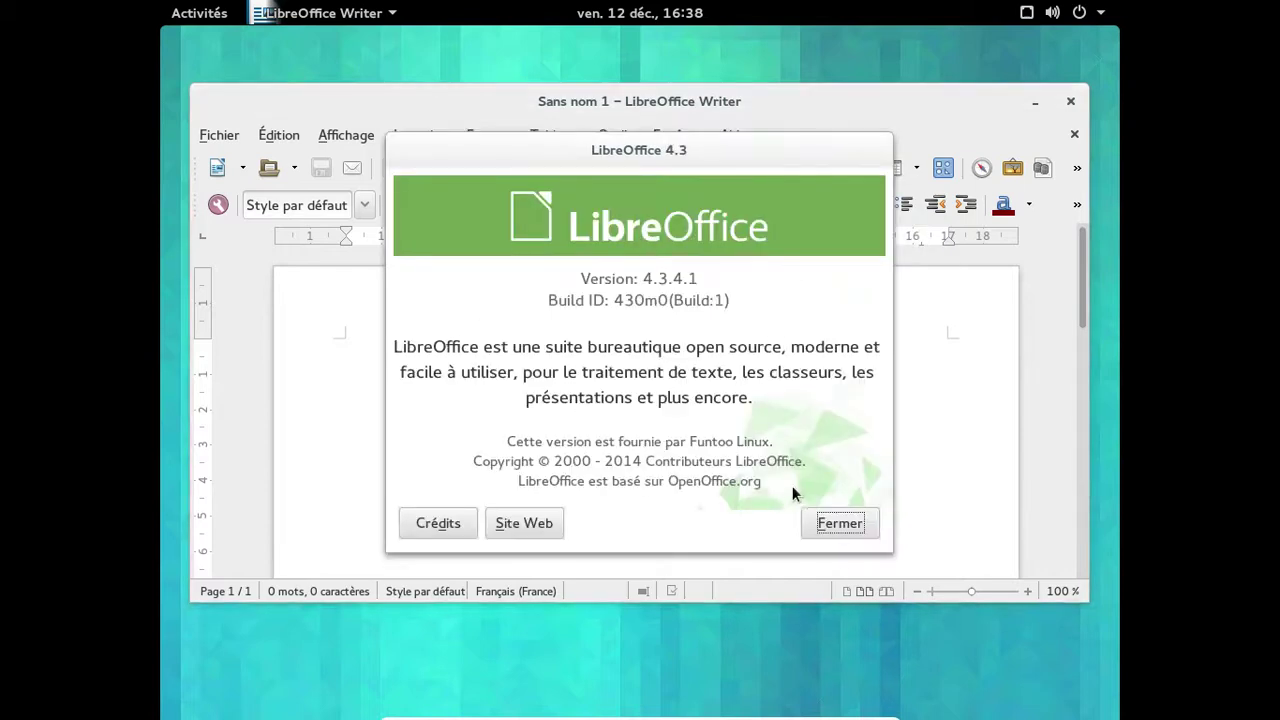
click(836, 523)
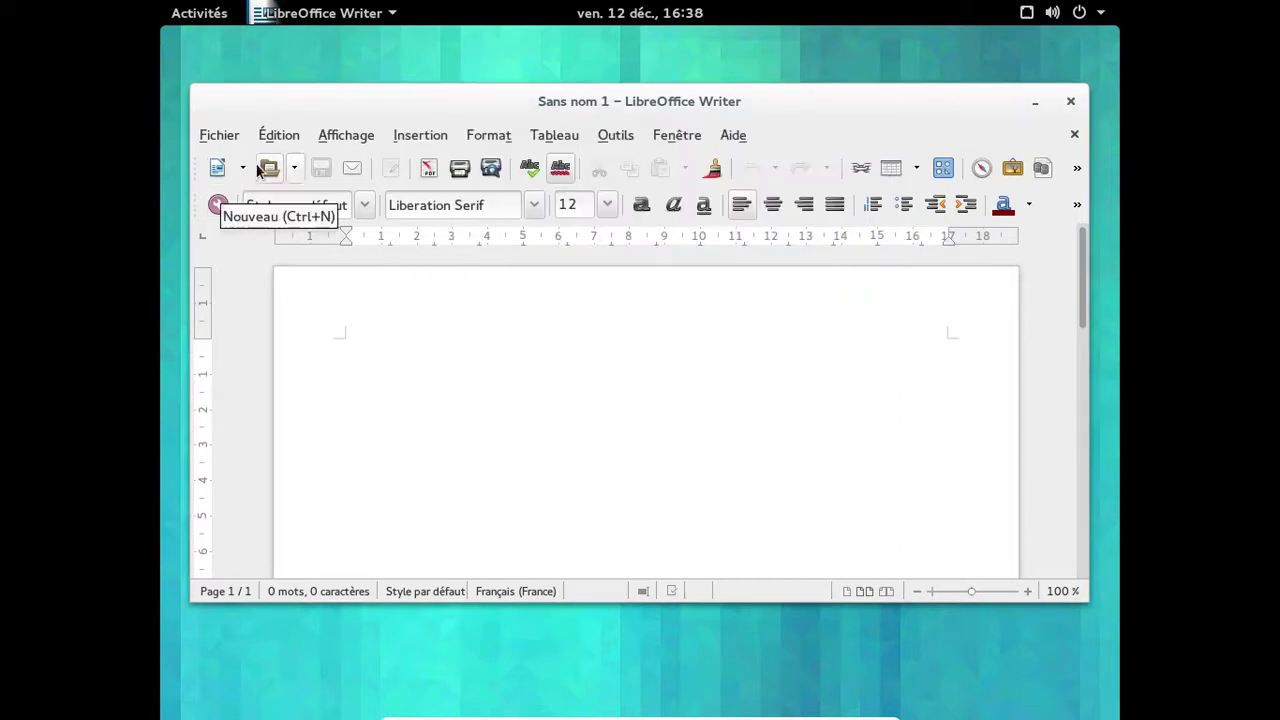
click(242, 168)
click(257, 220)
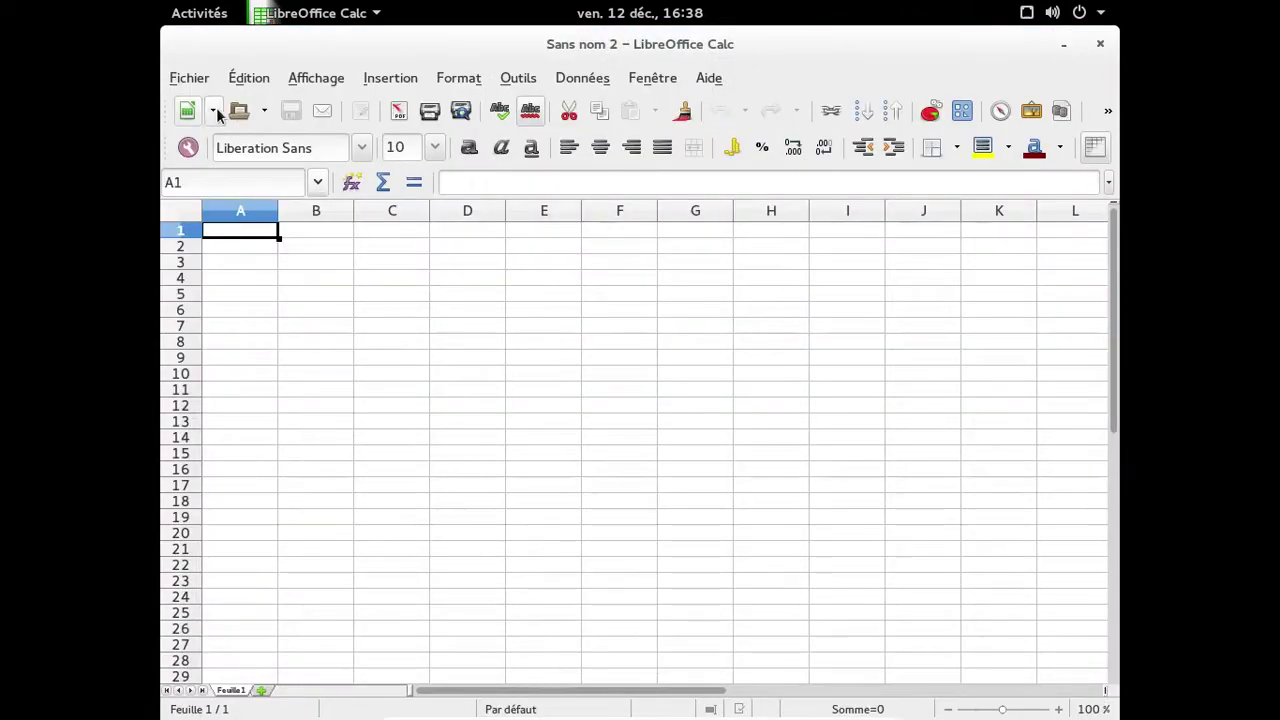
Create a blank Présentation and a blank Dessin from the Nouveau dropdown.
click(214, 110)
click(242, 184)
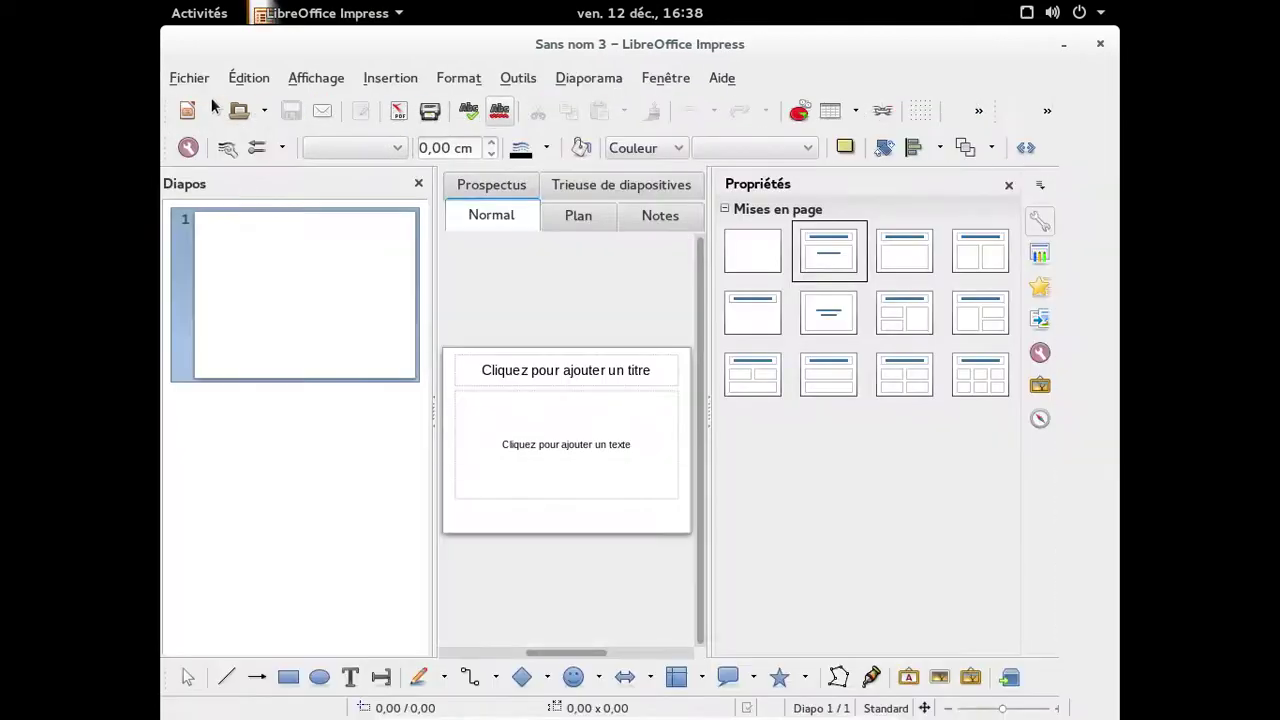
click(214, 111)
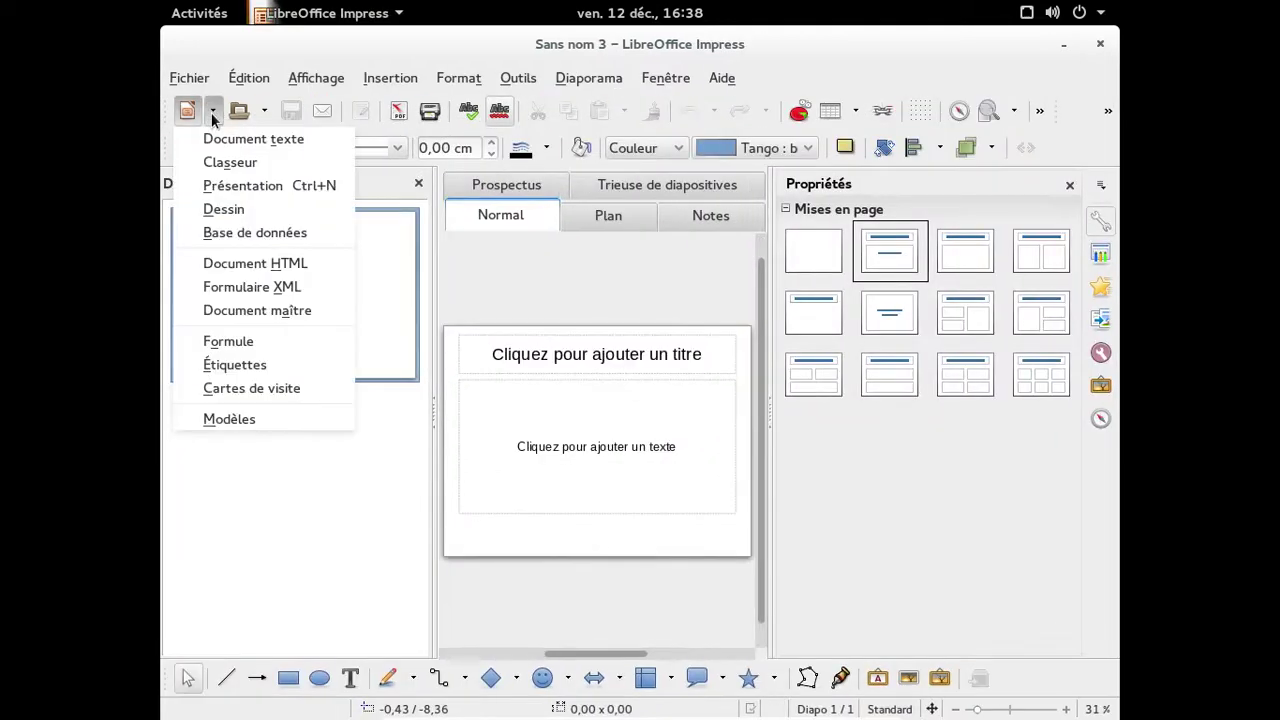
click(245, 208)
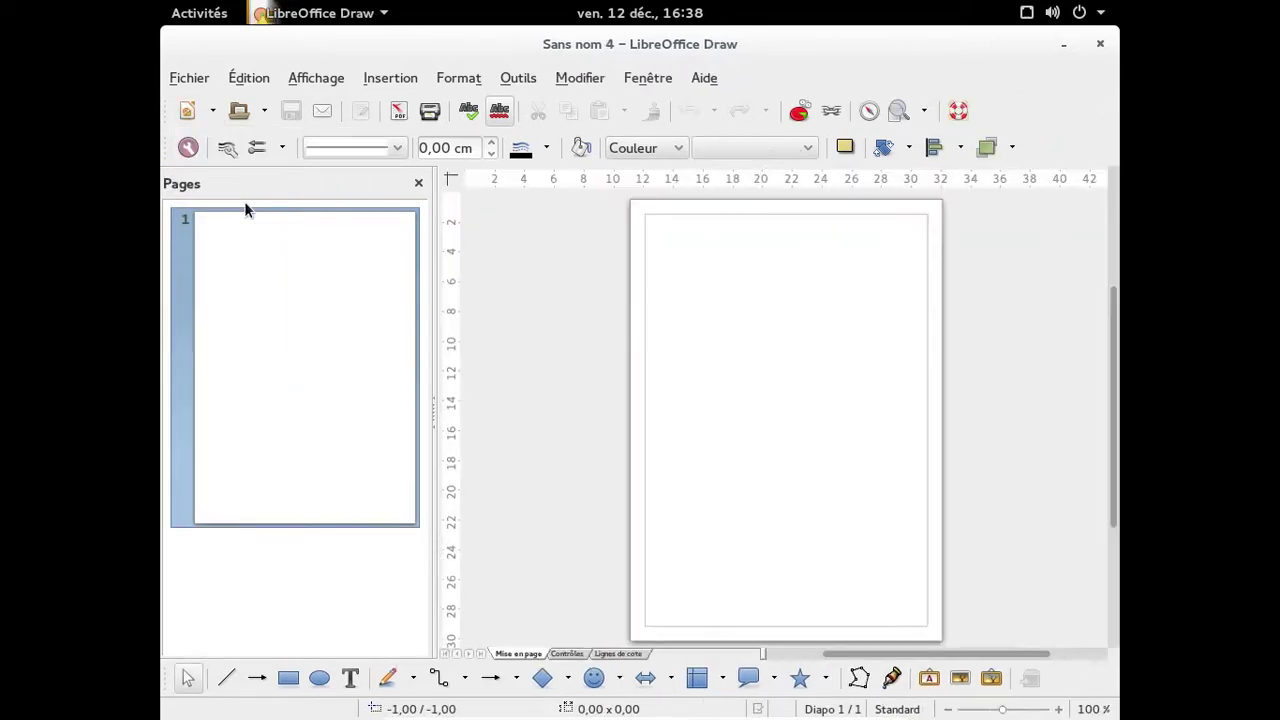
Start a new Base de données from the Nouveau dropdown.
click(188, 82)
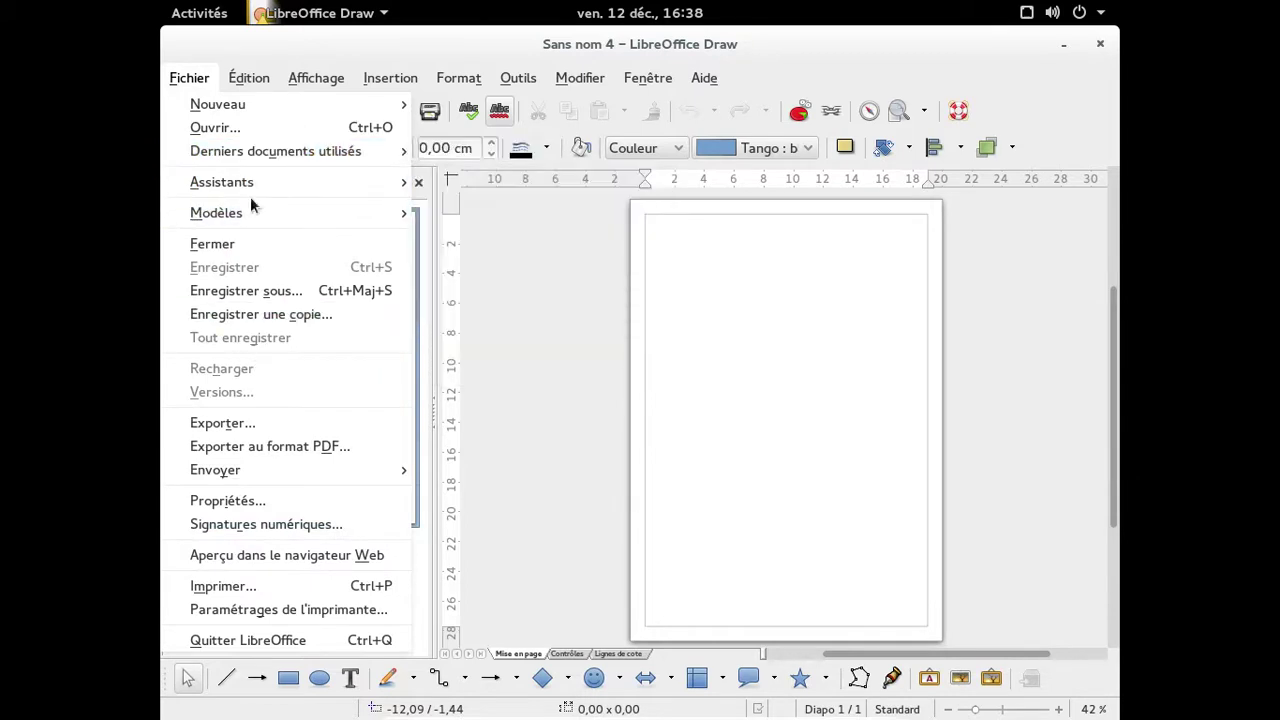
click(203, 82)
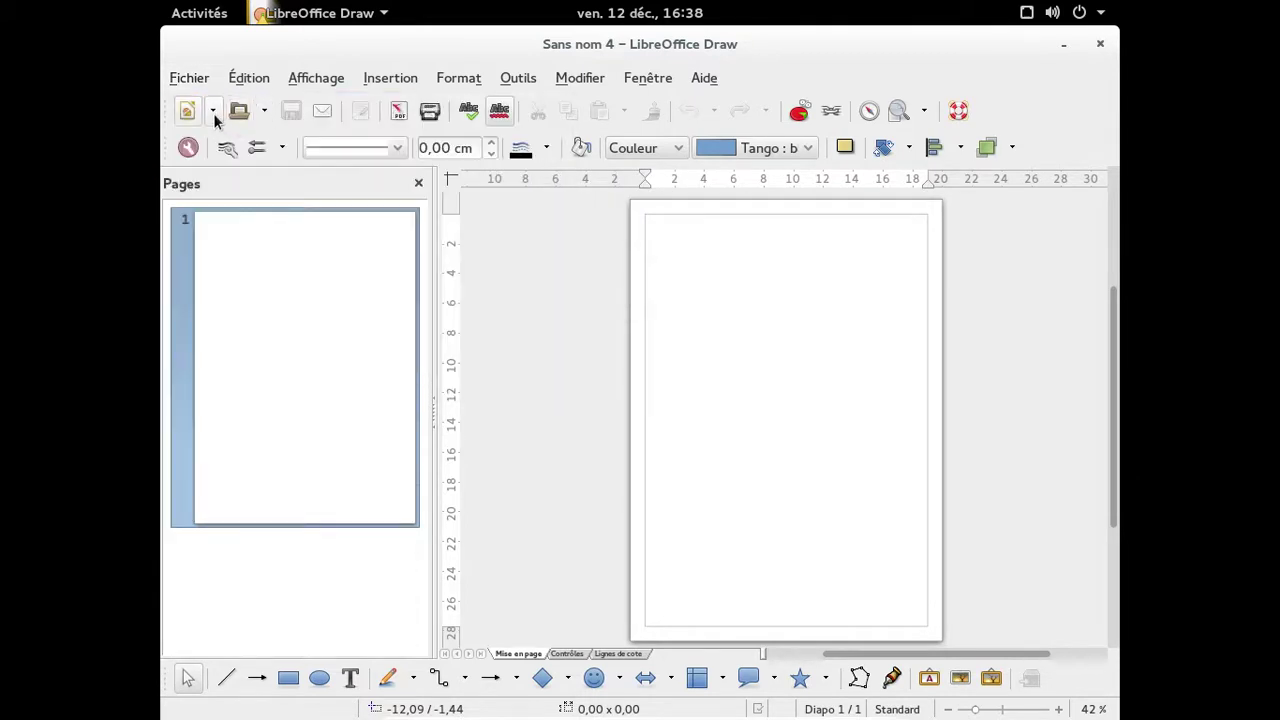
click(213, 112)
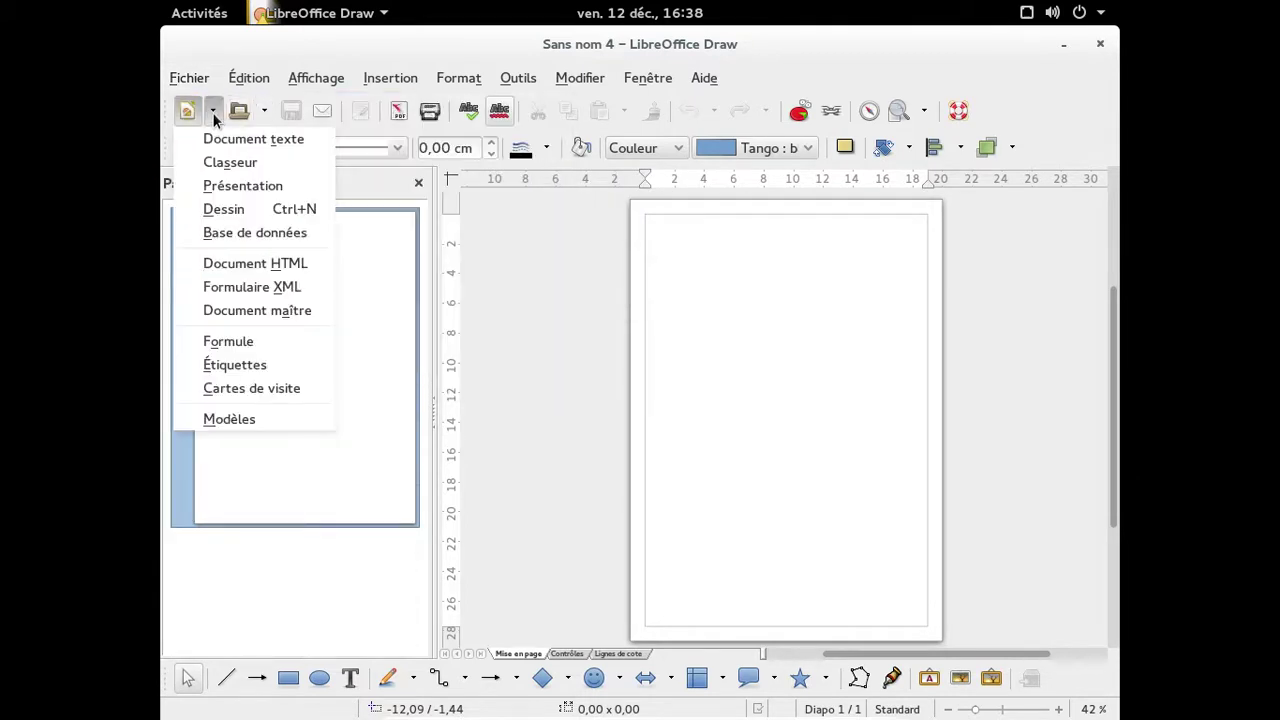
click(252, 233)
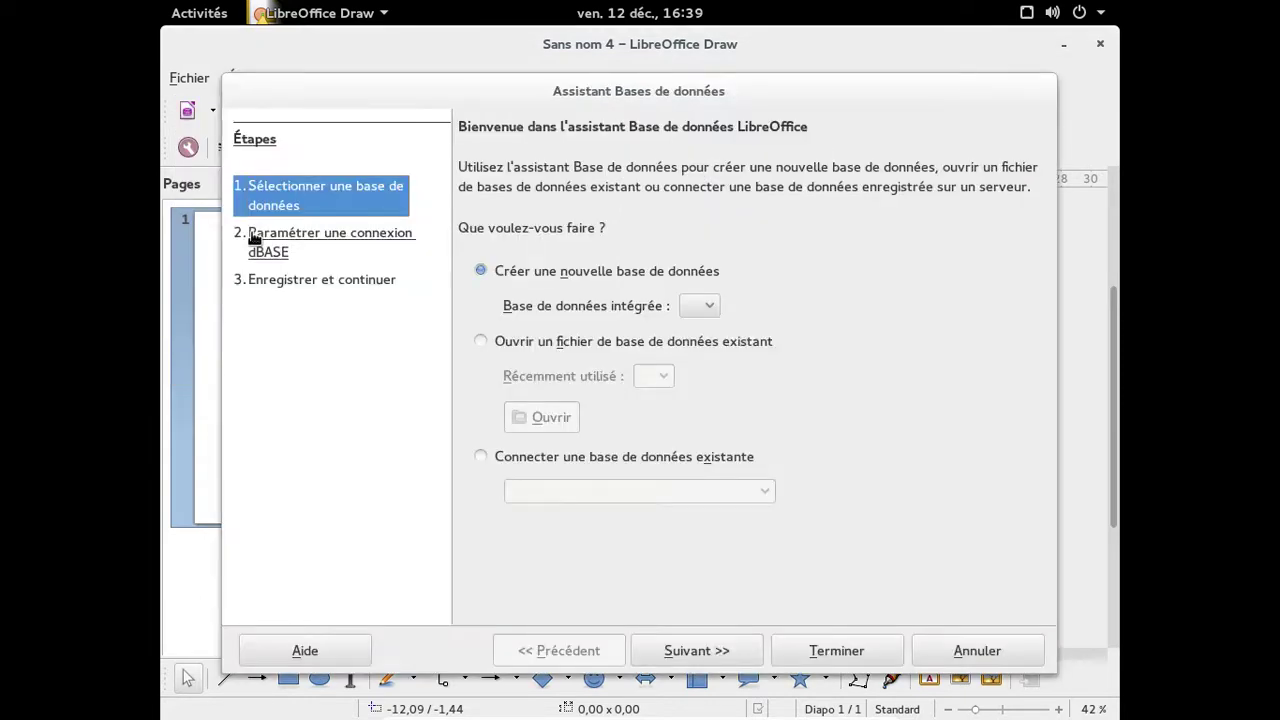
Cancel saving the new database and dismiss the Base wizard.
click(870, 652)
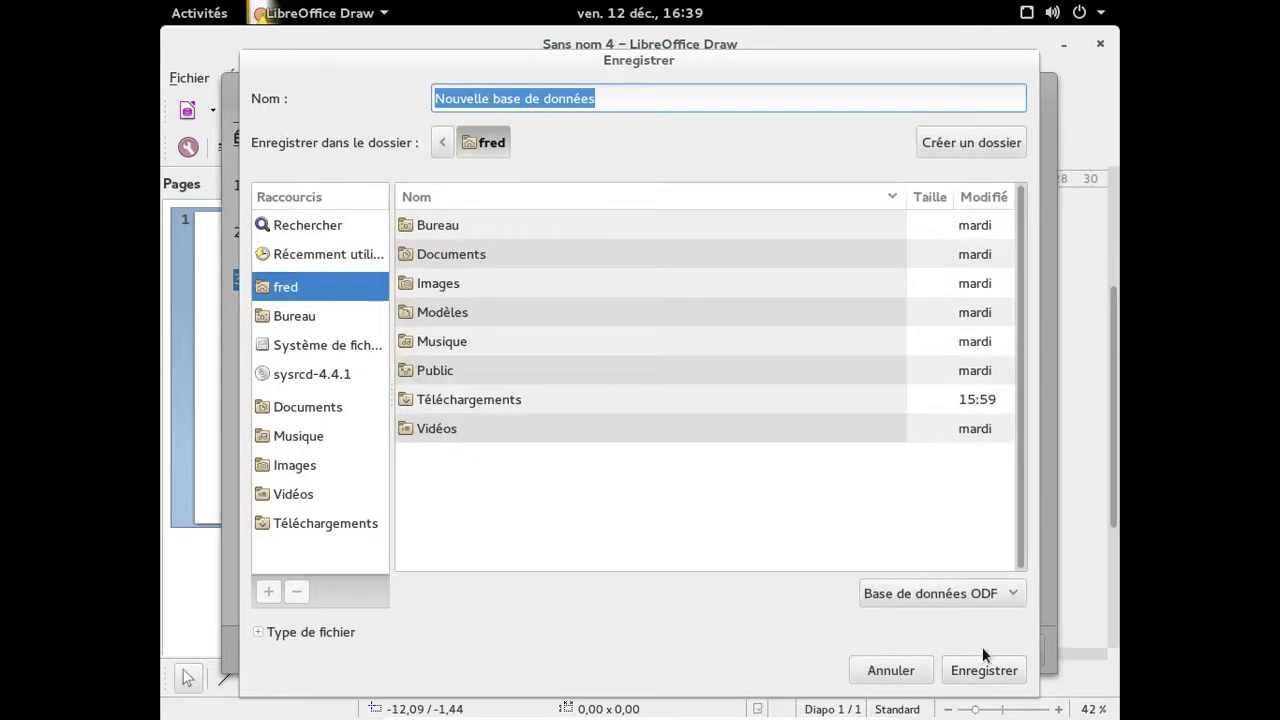
click(890, 670)
click(930, 648)
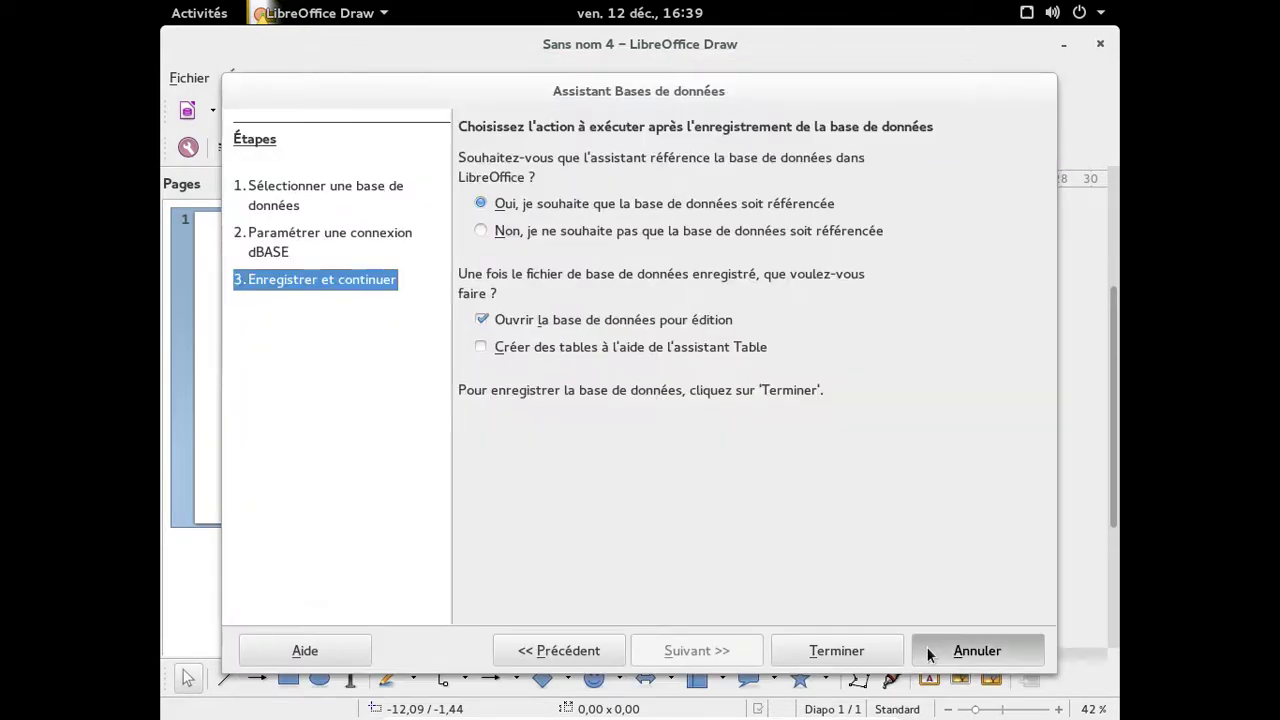
Close the empty Draw, Impress, Calc and Writer documents.
click(1100, 44)
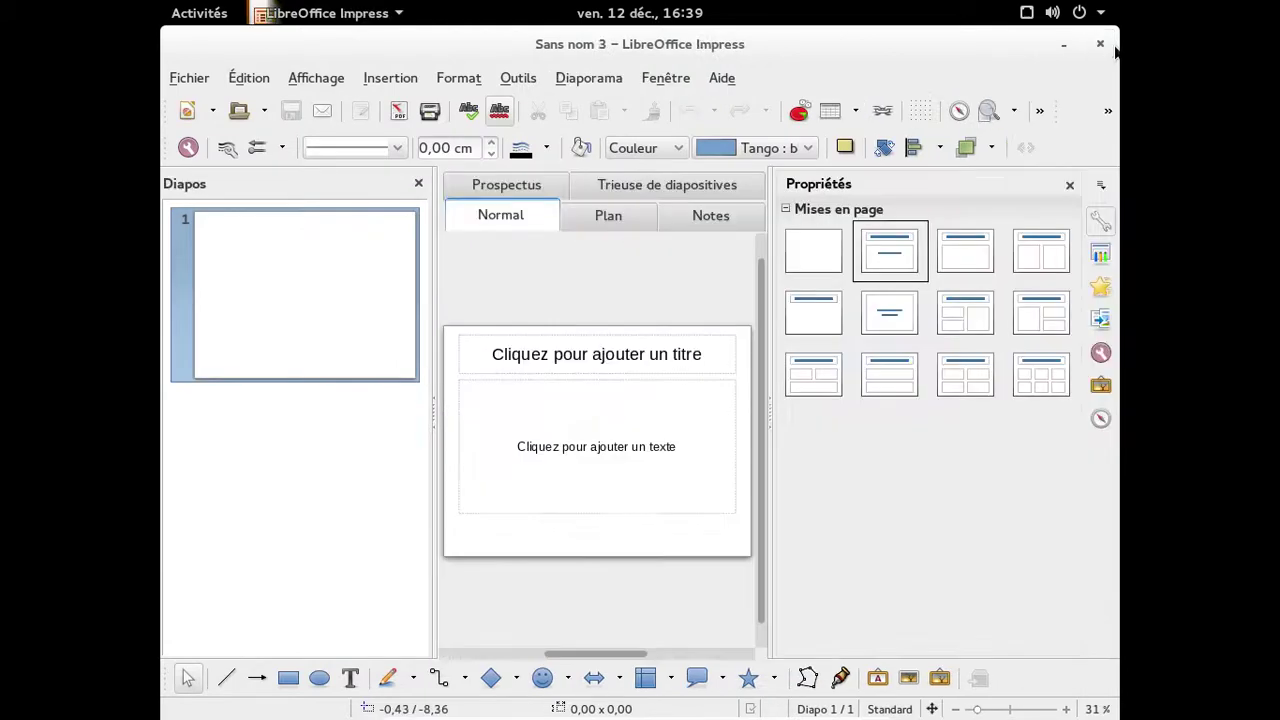
click(1112, 48)
click(1100, 44)
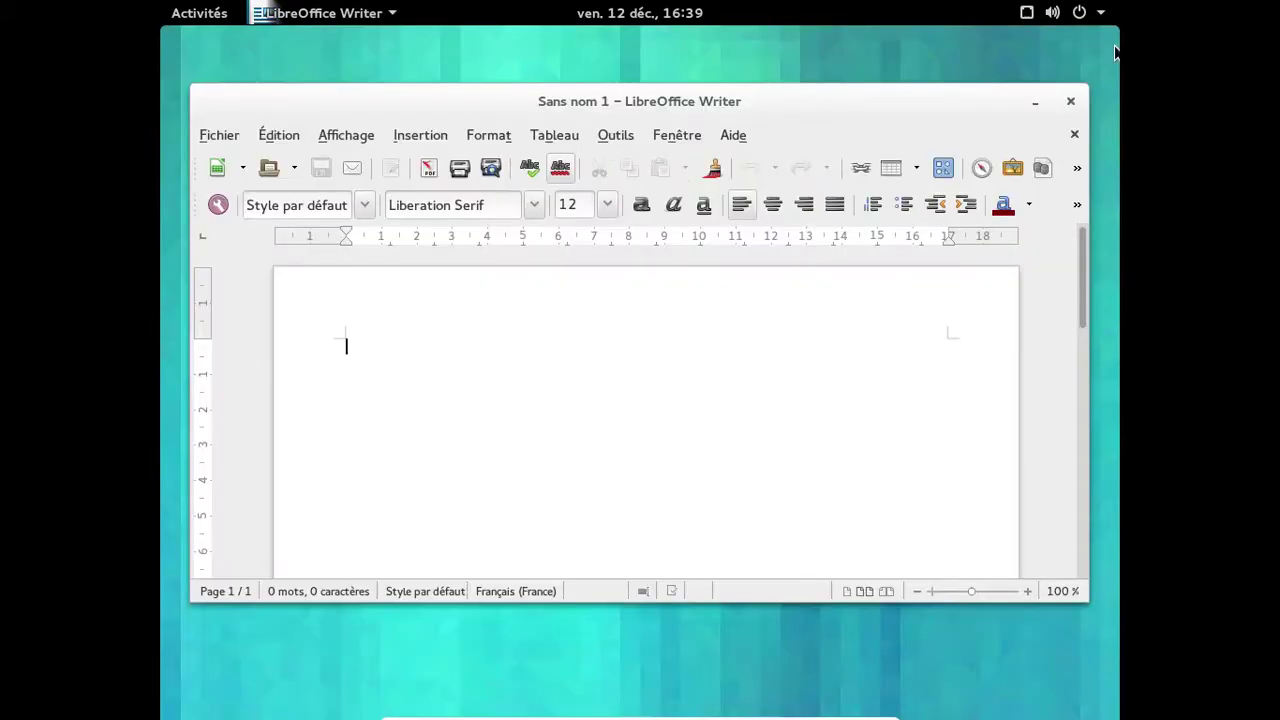
click(1073, 102)
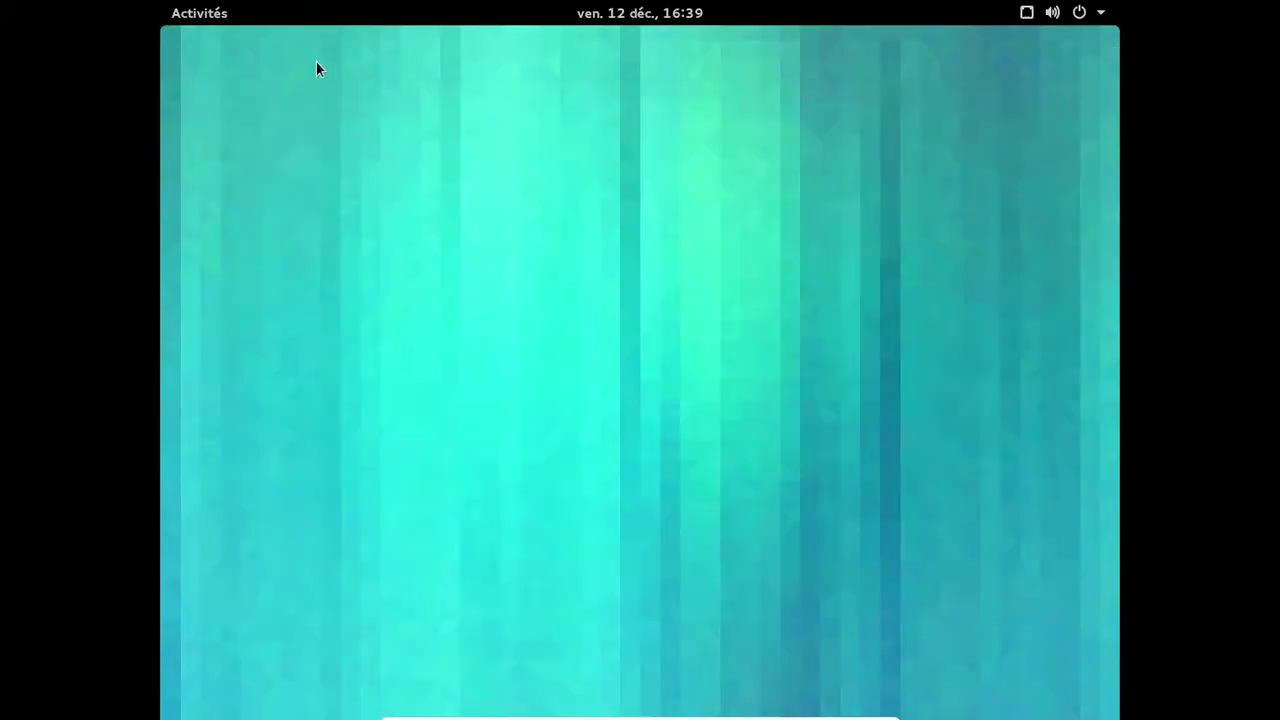
Launch Firefox, move and enlarge its window, and dismiss the guided-tour popup.
click(228, 12)
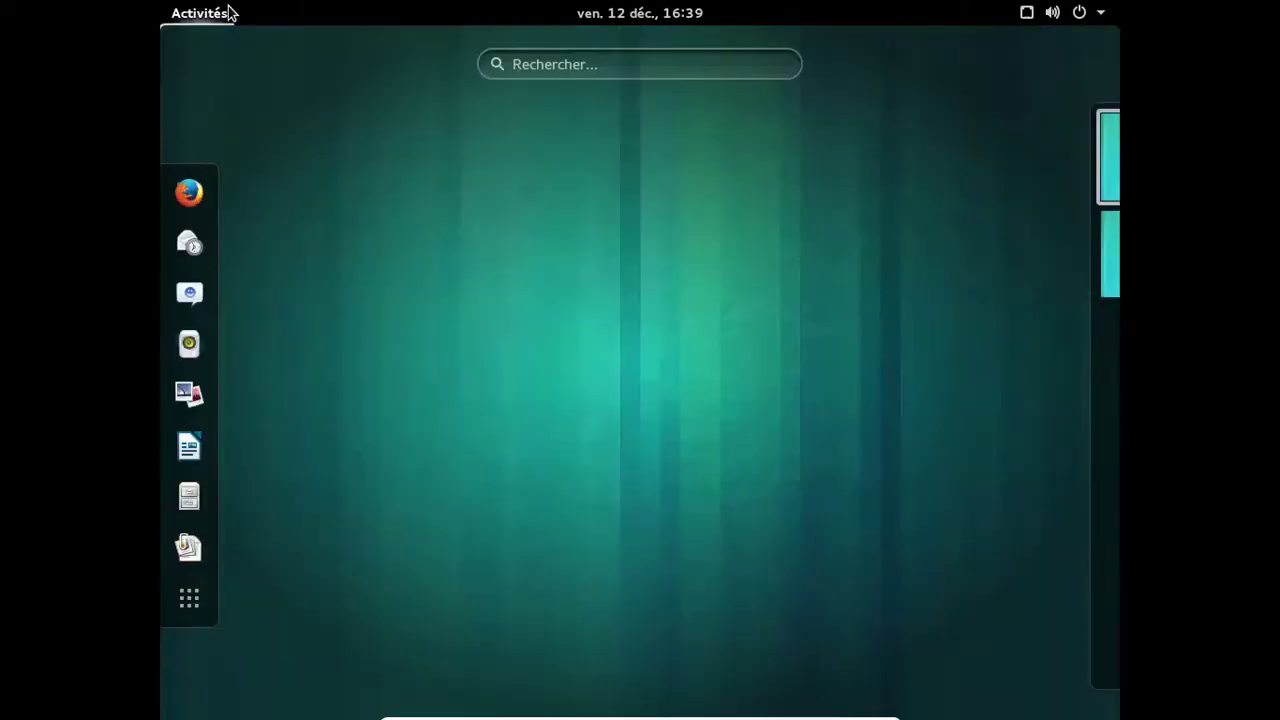
click(202, 190)
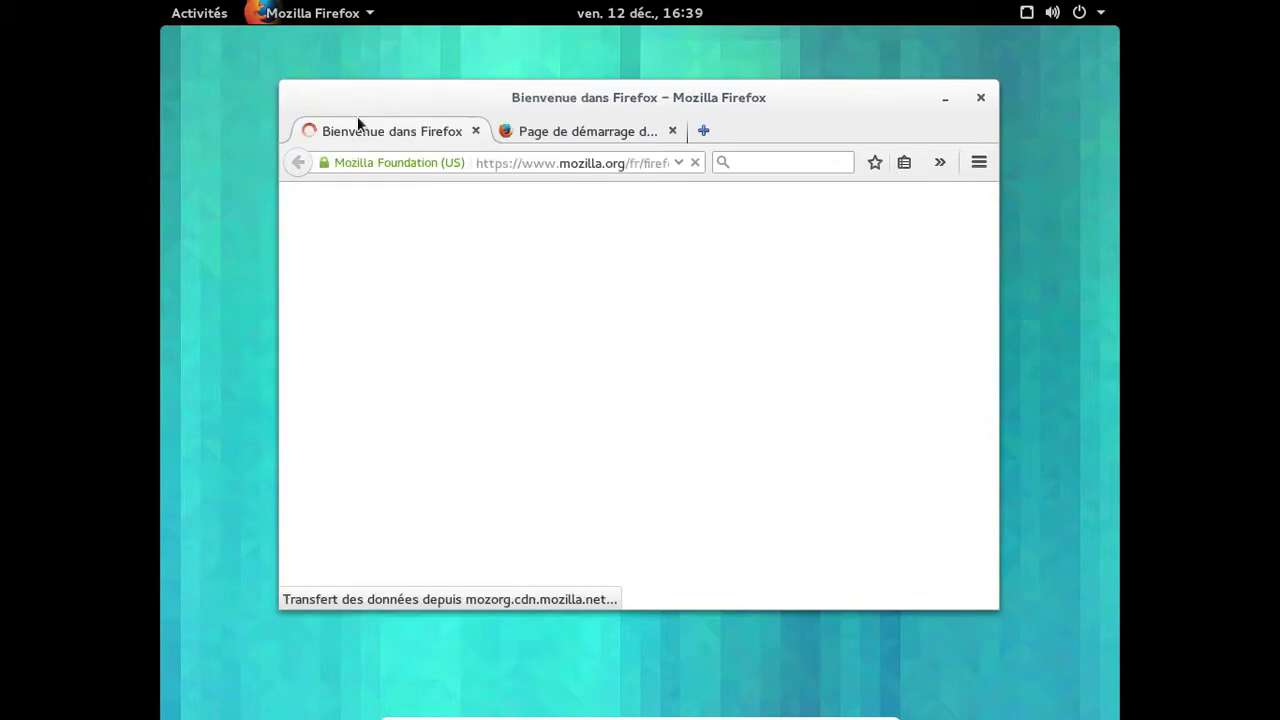
drag(377, 90, 300, 70)
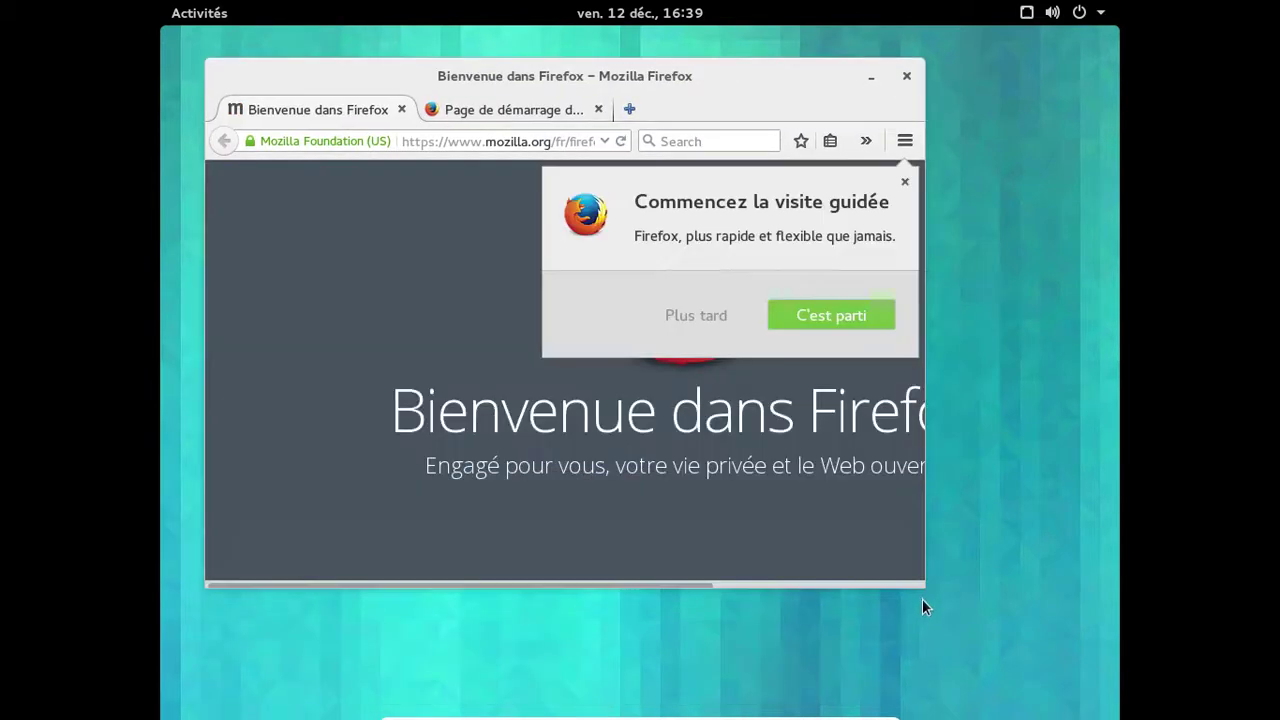
drag(924, 588, 1054, 692)
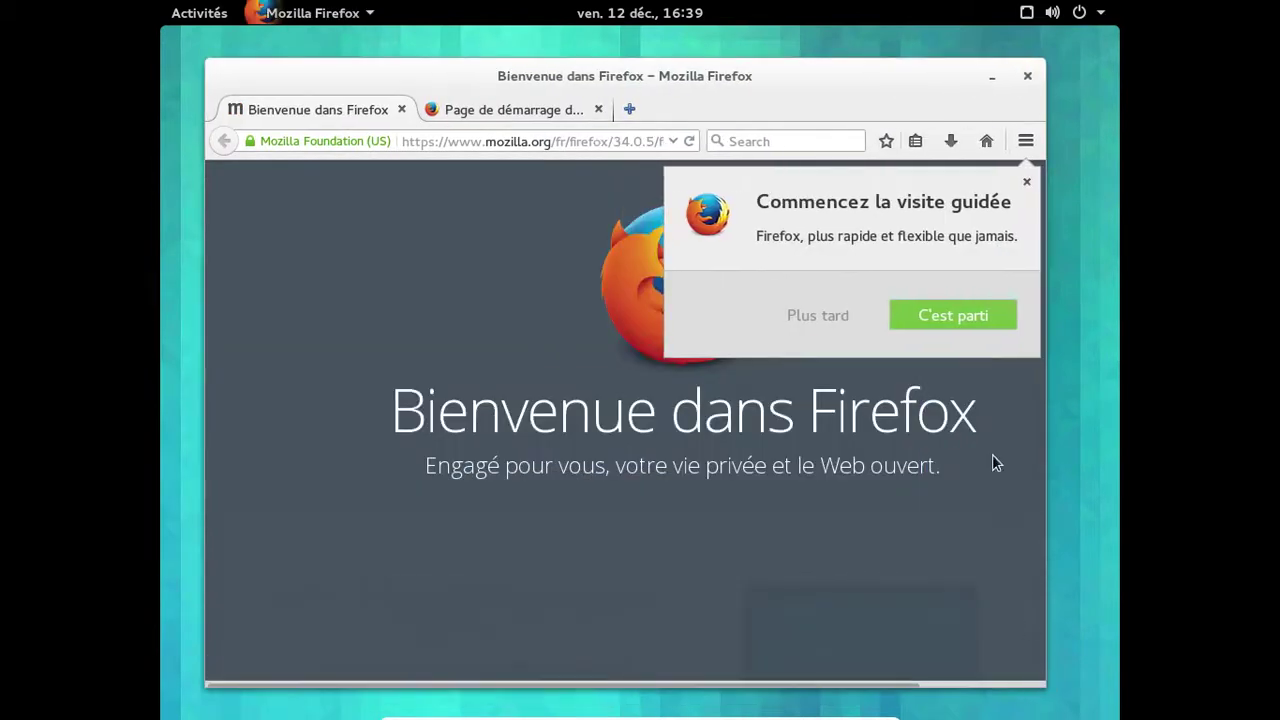
click(1034, 182)
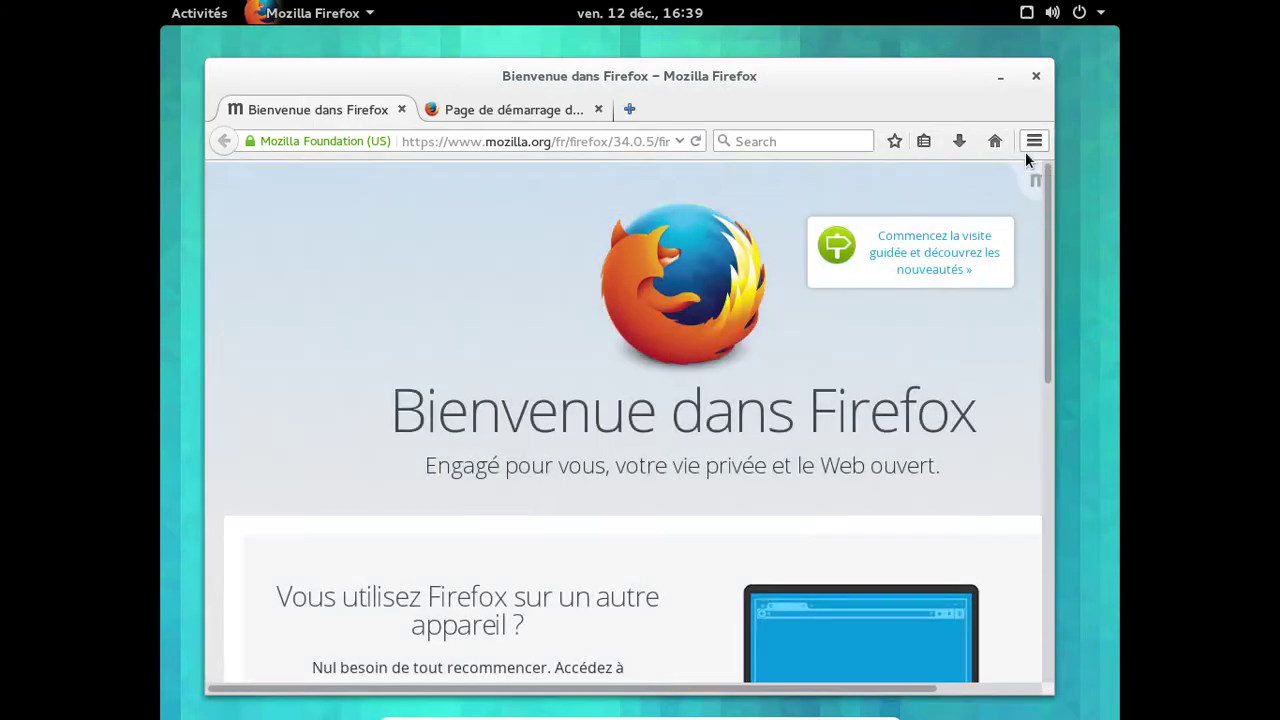
Confirm Firefox version 34.0.5 in About, then swap the Bienvenue tab for a new tab.
click(1025, 151)
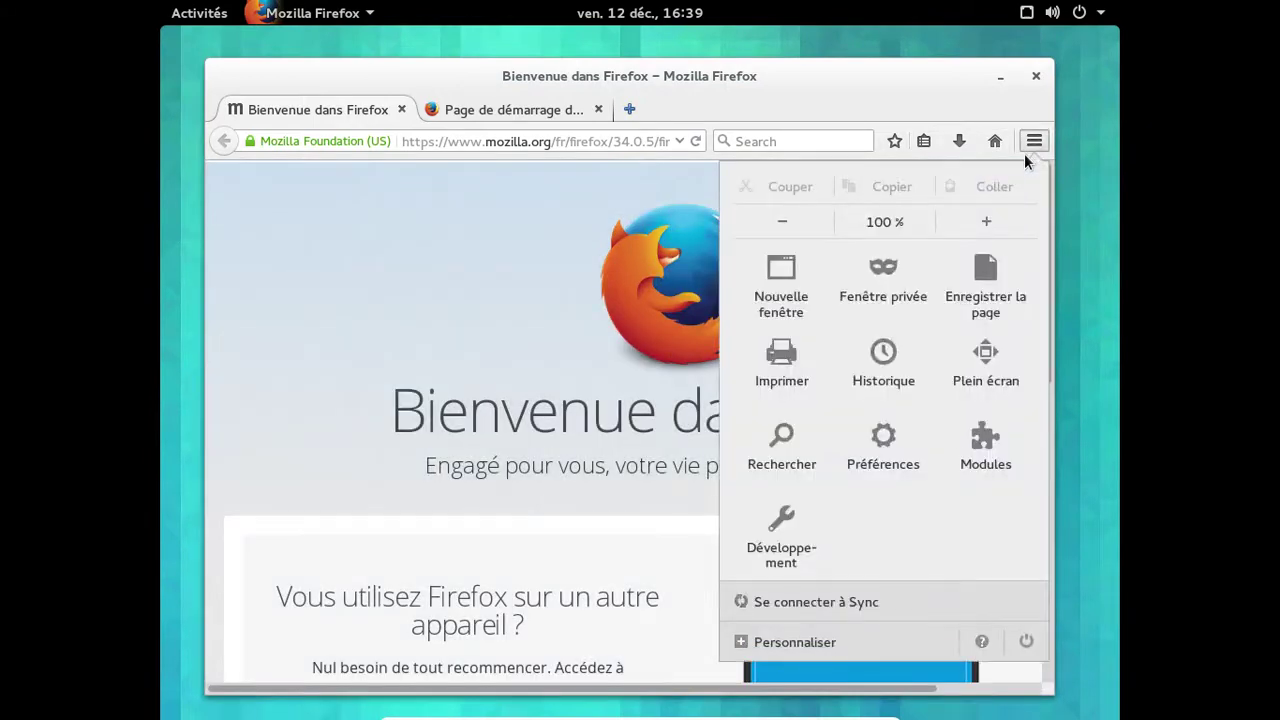
click(978, 640)
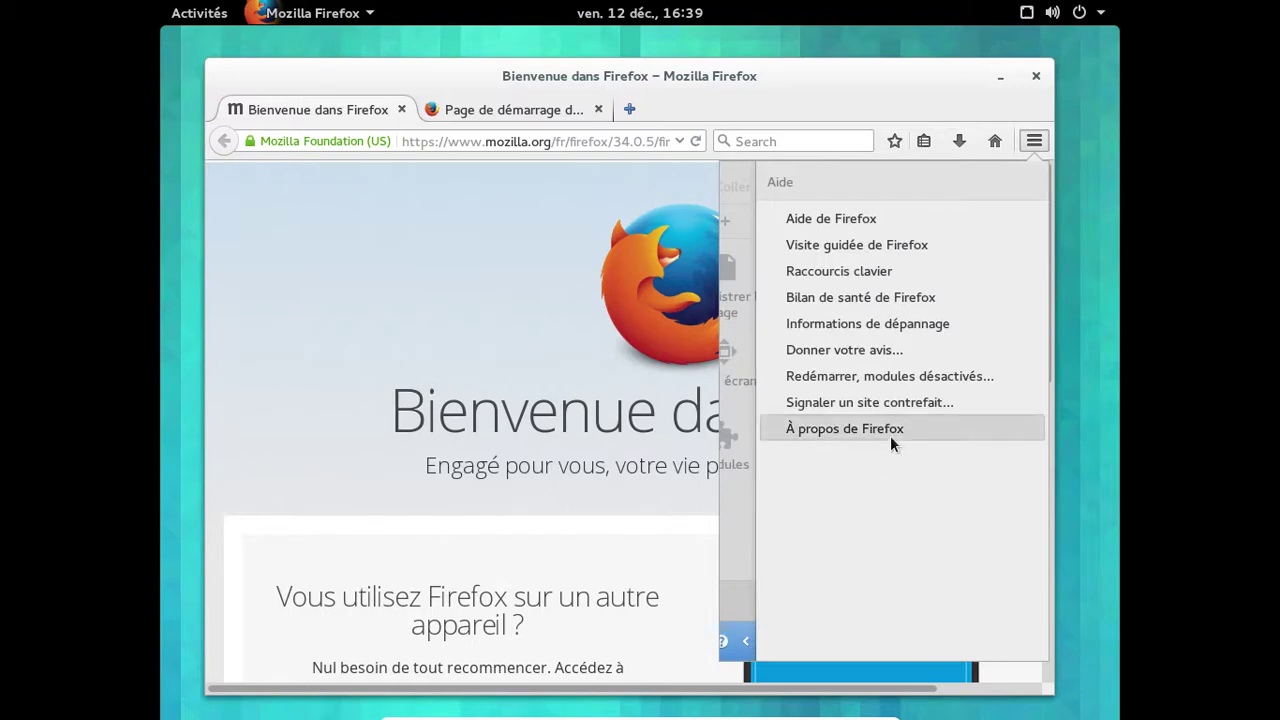
click(892, 440)
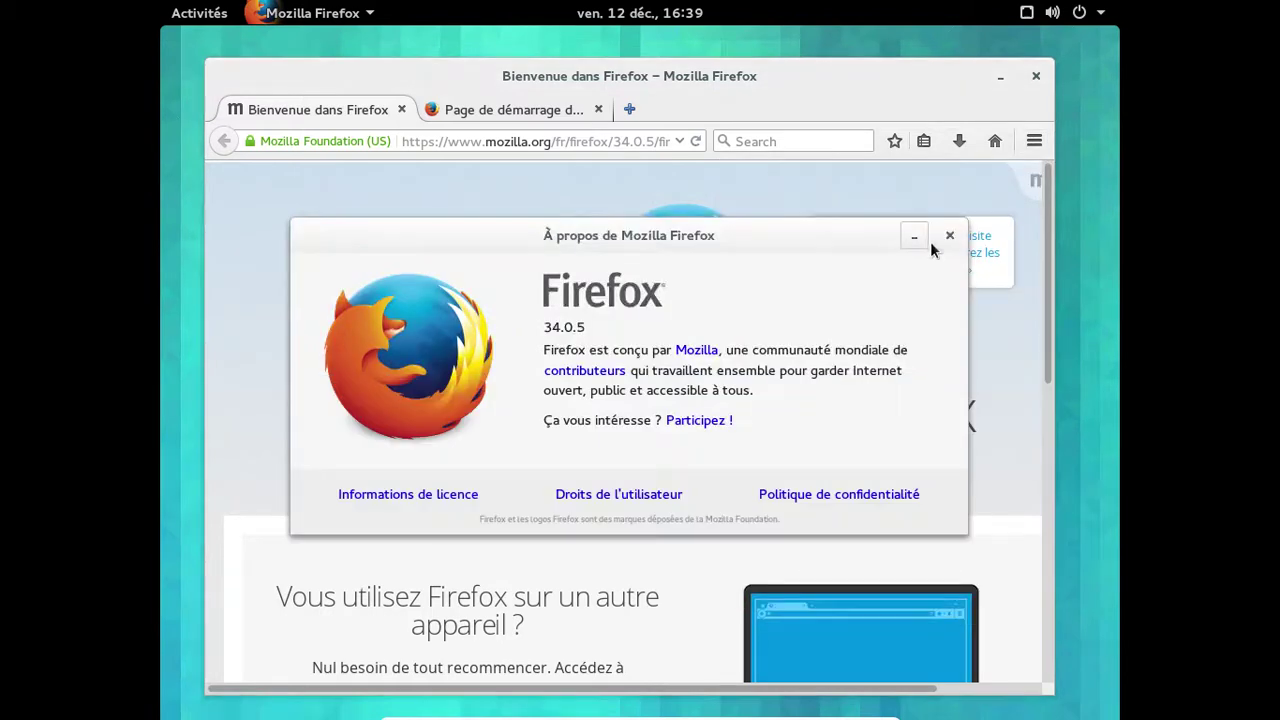
click(949, 236)
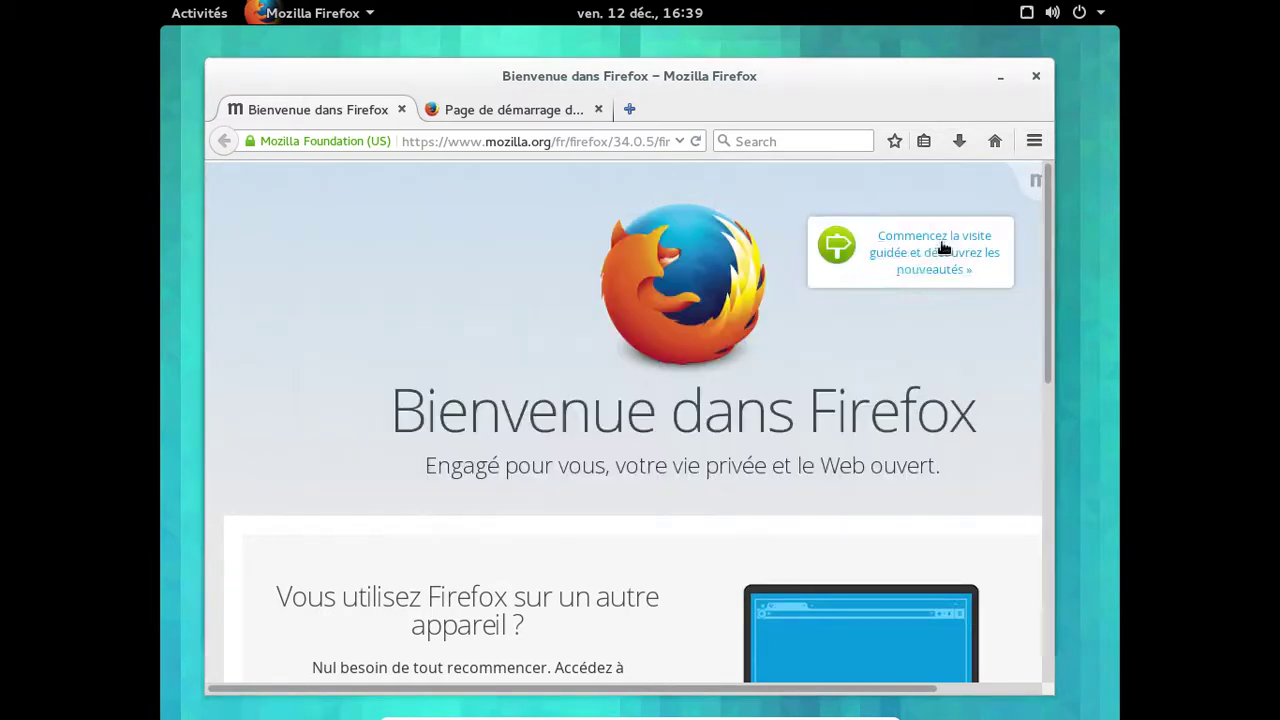
click(401, 110)
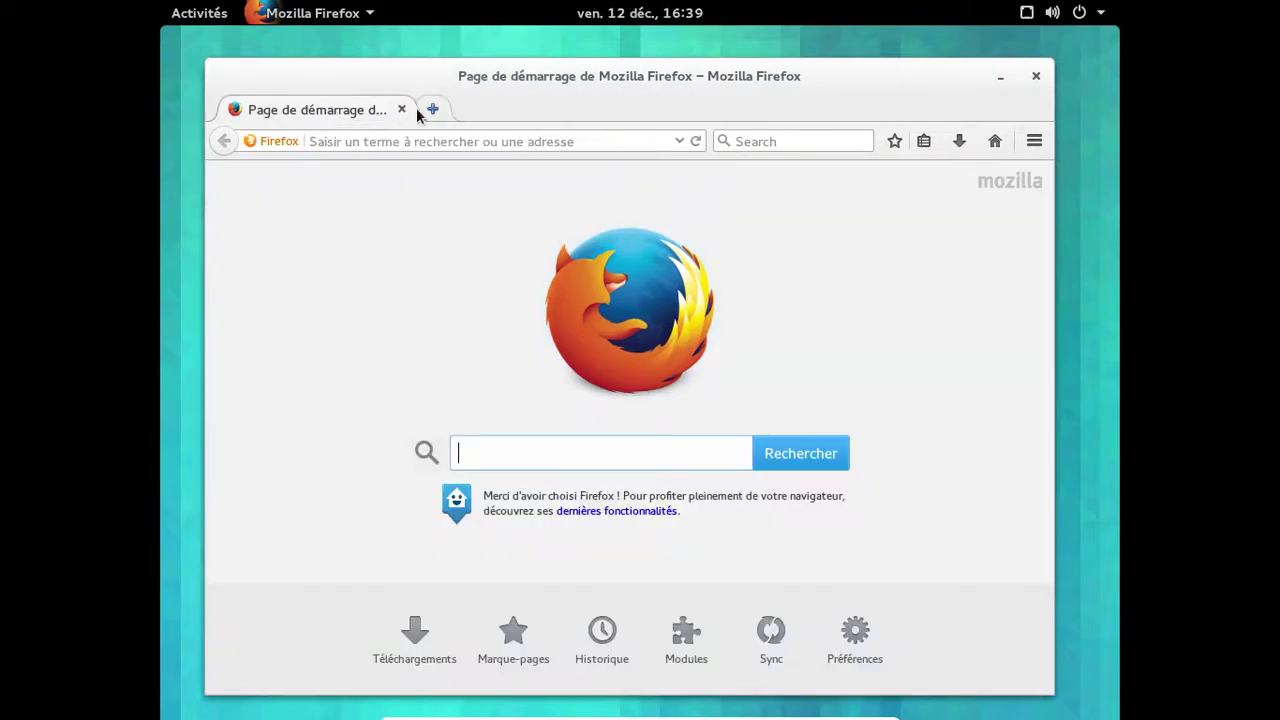
click(431, 109)
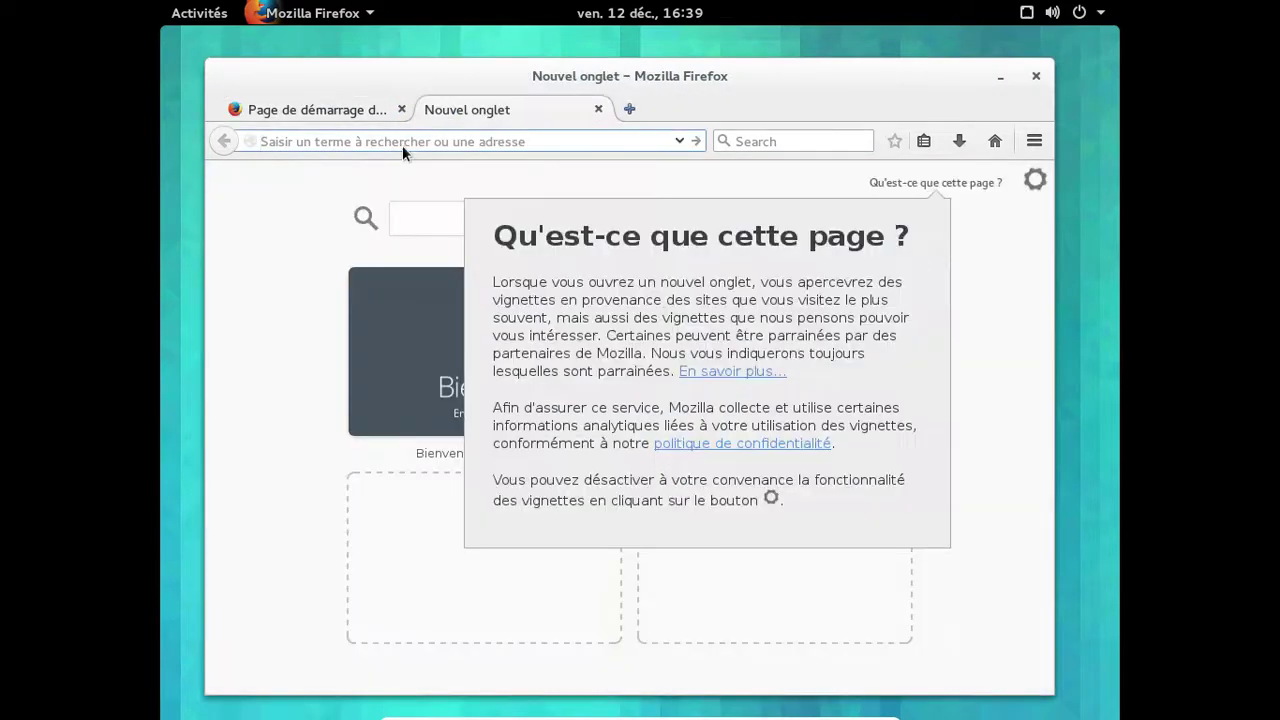
Visit funtoo.org and view the brushdemon and drobbins screenshots in the carousel.
text(goog)
key(BackSpace)
key(BackSpace)
key(BackSpace)
key(BackSpace)
text(fi)
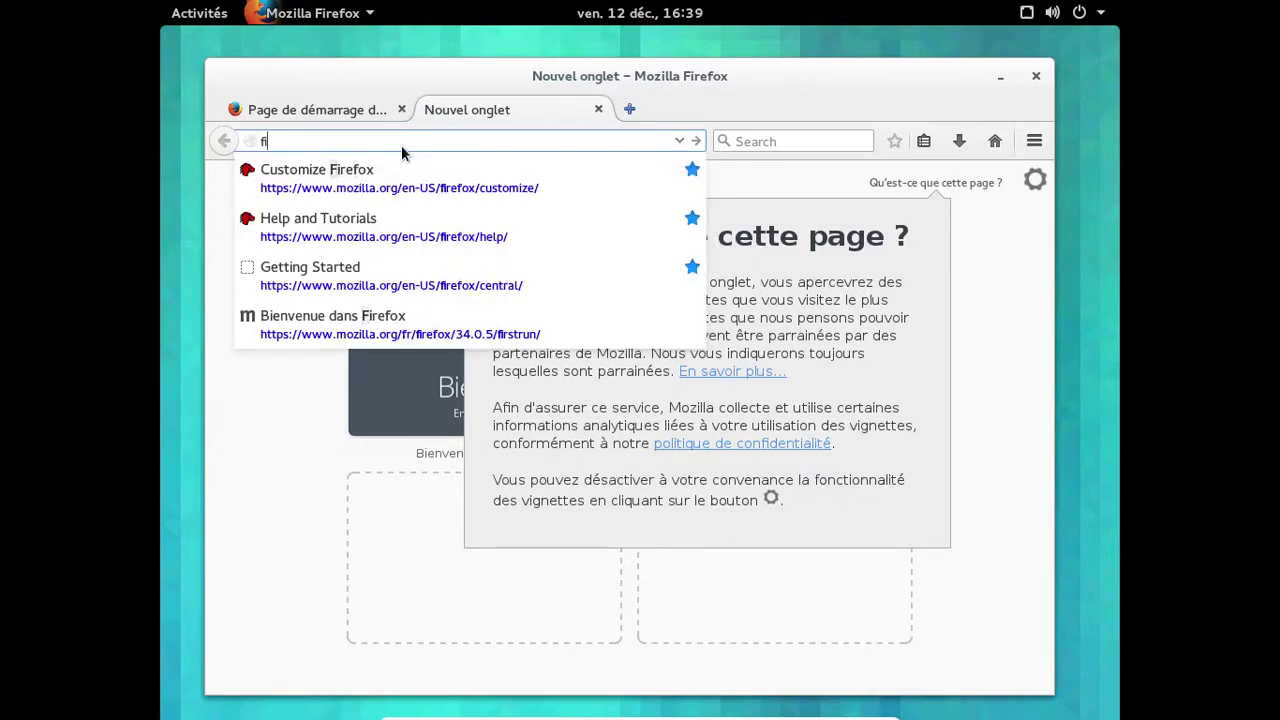
text(unto)
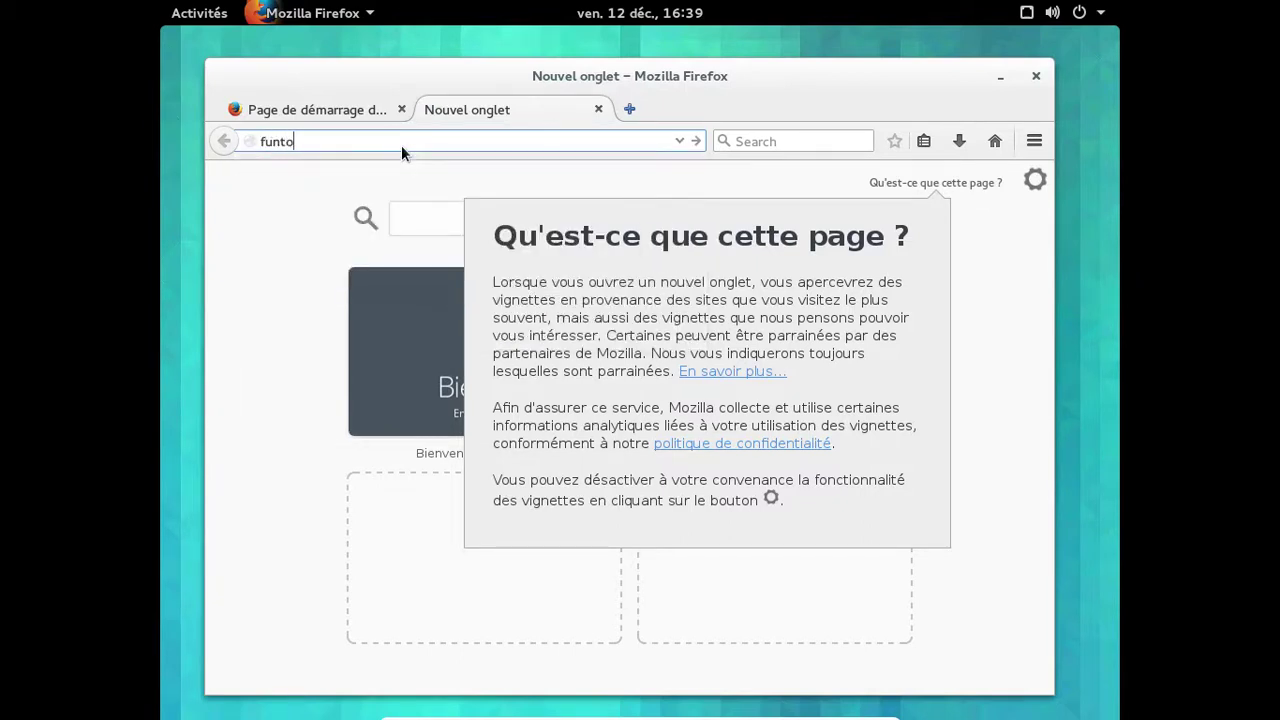
text(o.org)
key(Return)
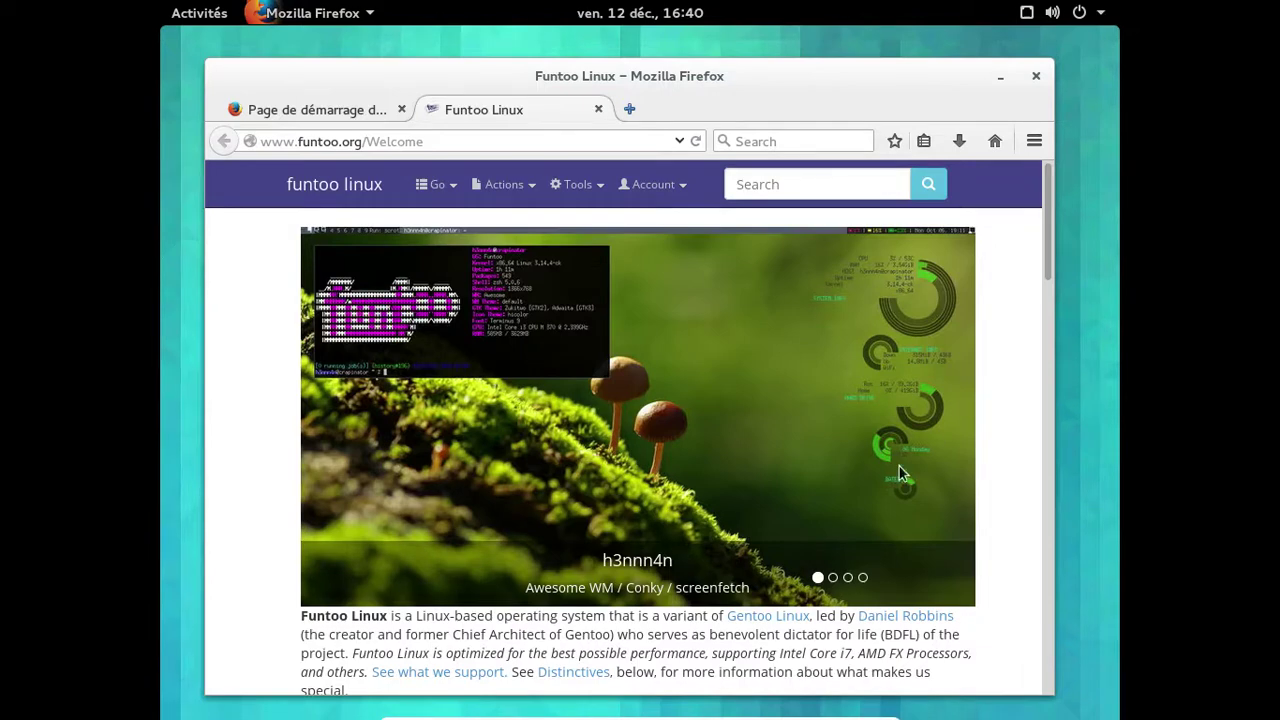
click(836, 578)
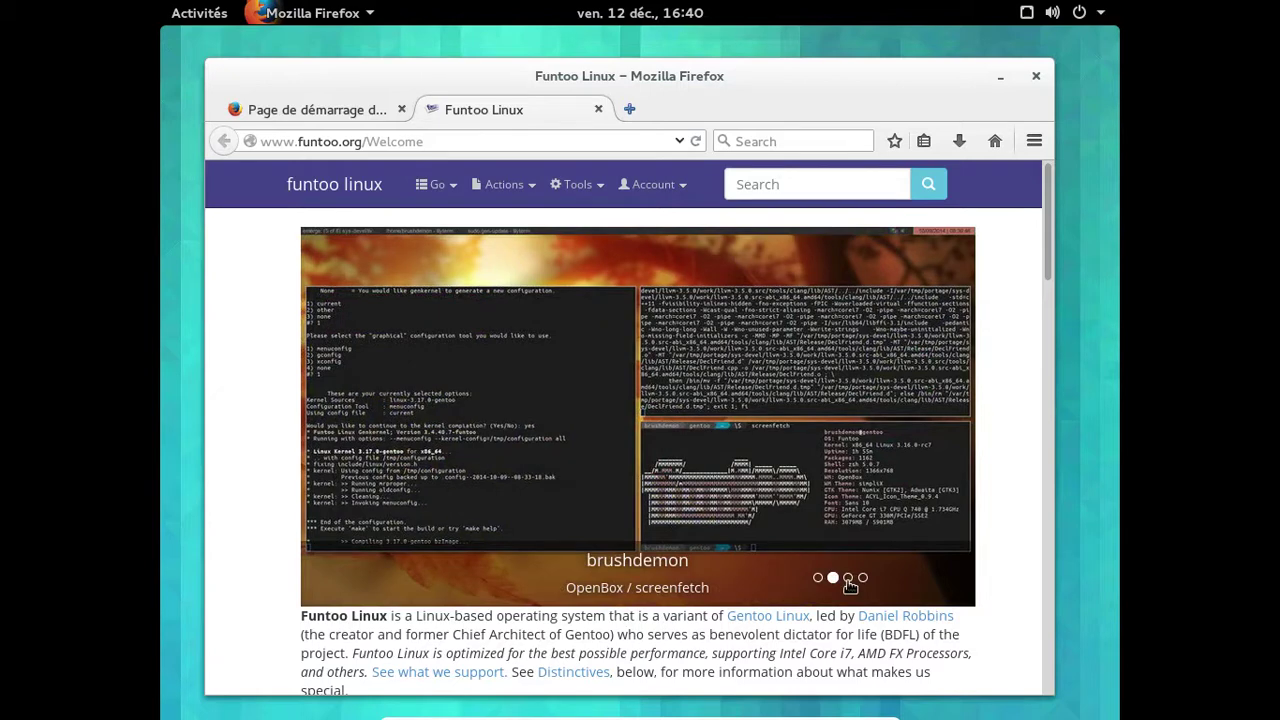
click(848, 578)
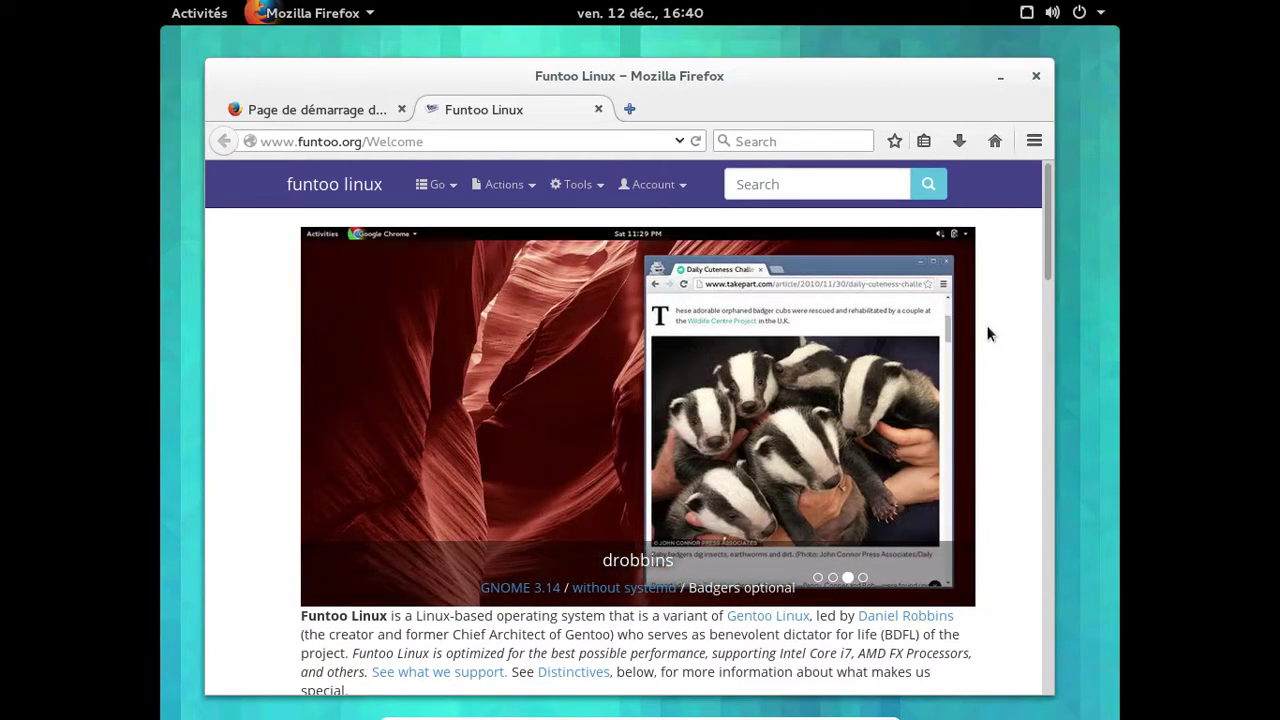
Close the start page and Funtoo Linux tabs, leaving one blank tab.
click(401, 109)
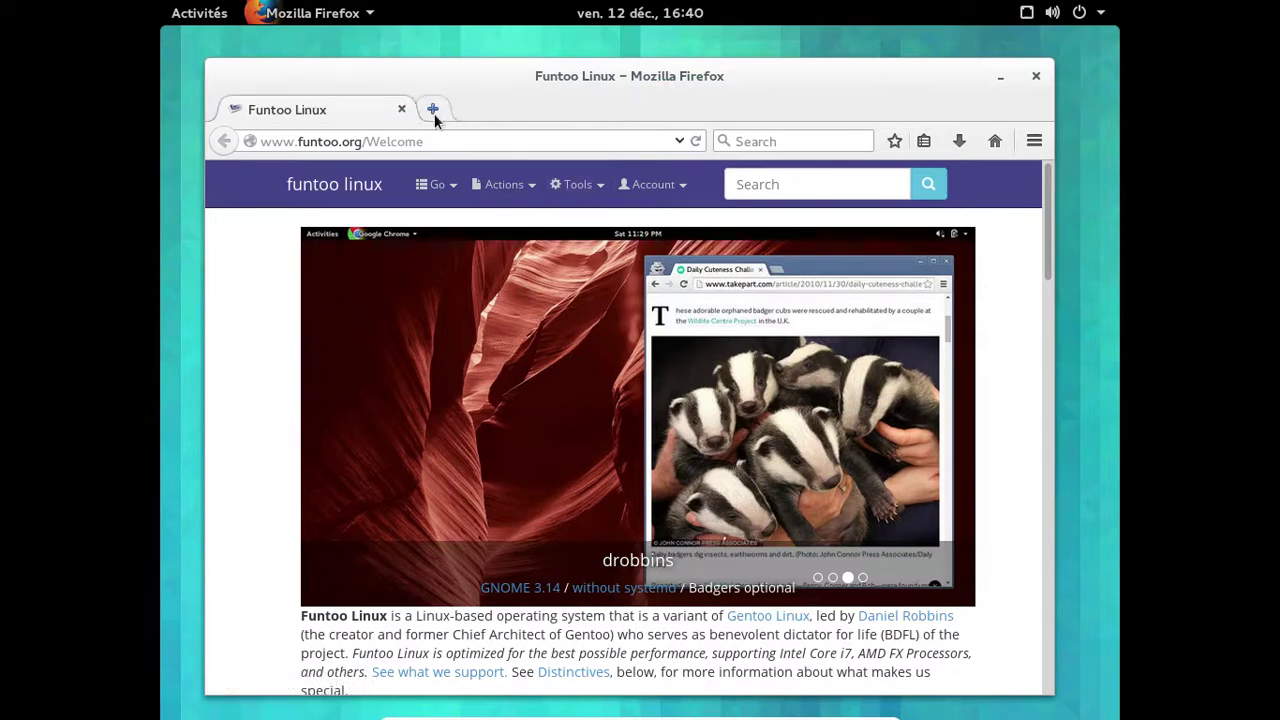
click(434, 112)
click(402, 109)
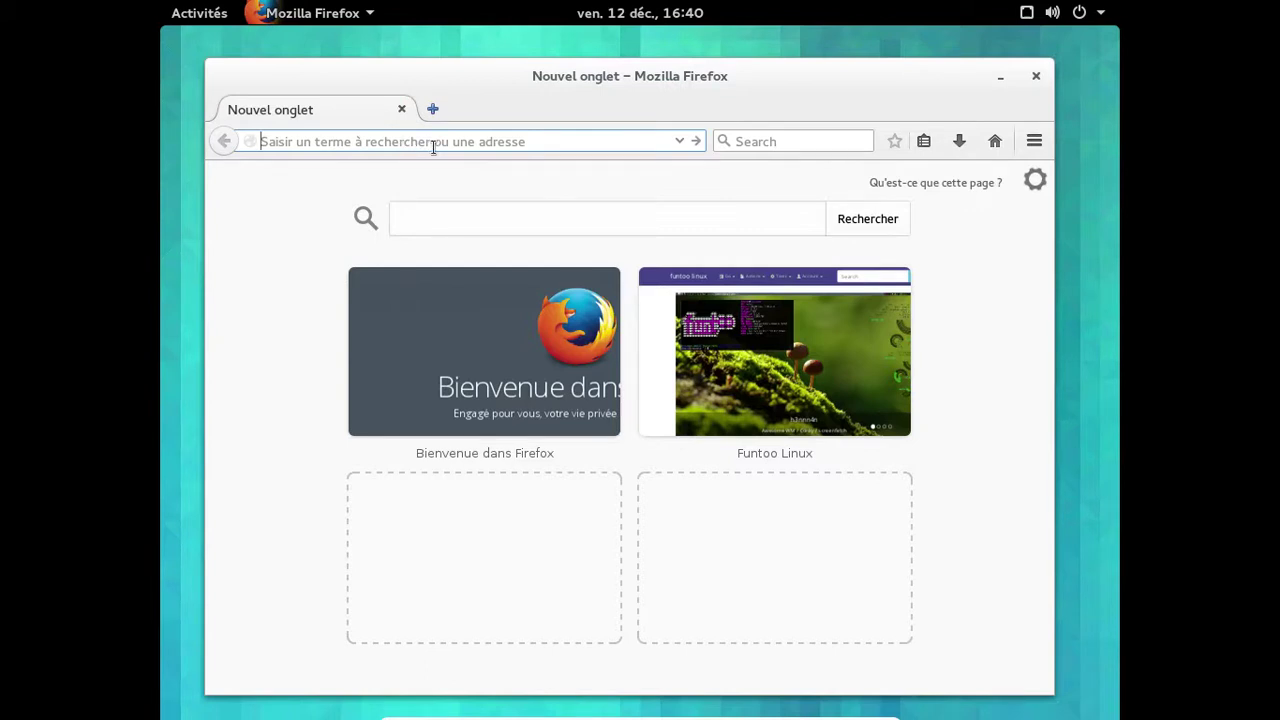
Run html5test.com, compare the 475-point score with other browsers, then close that tab.
text(html5)
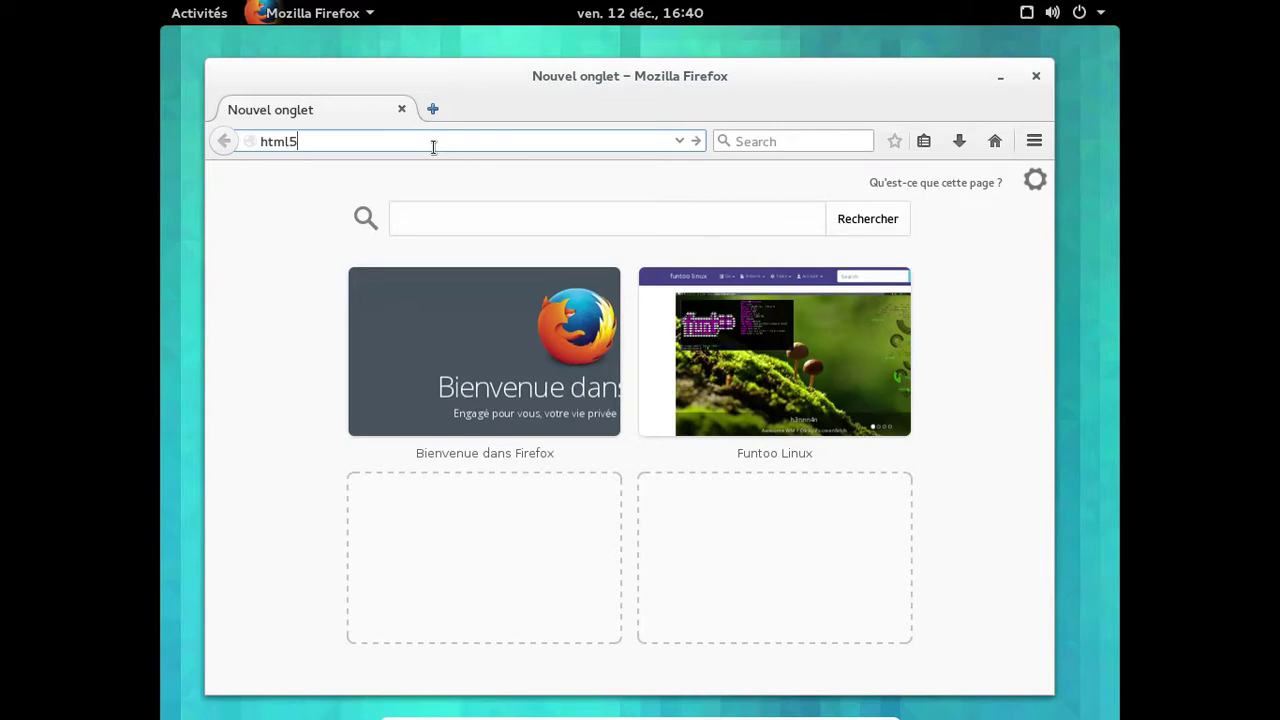
text(test.com)
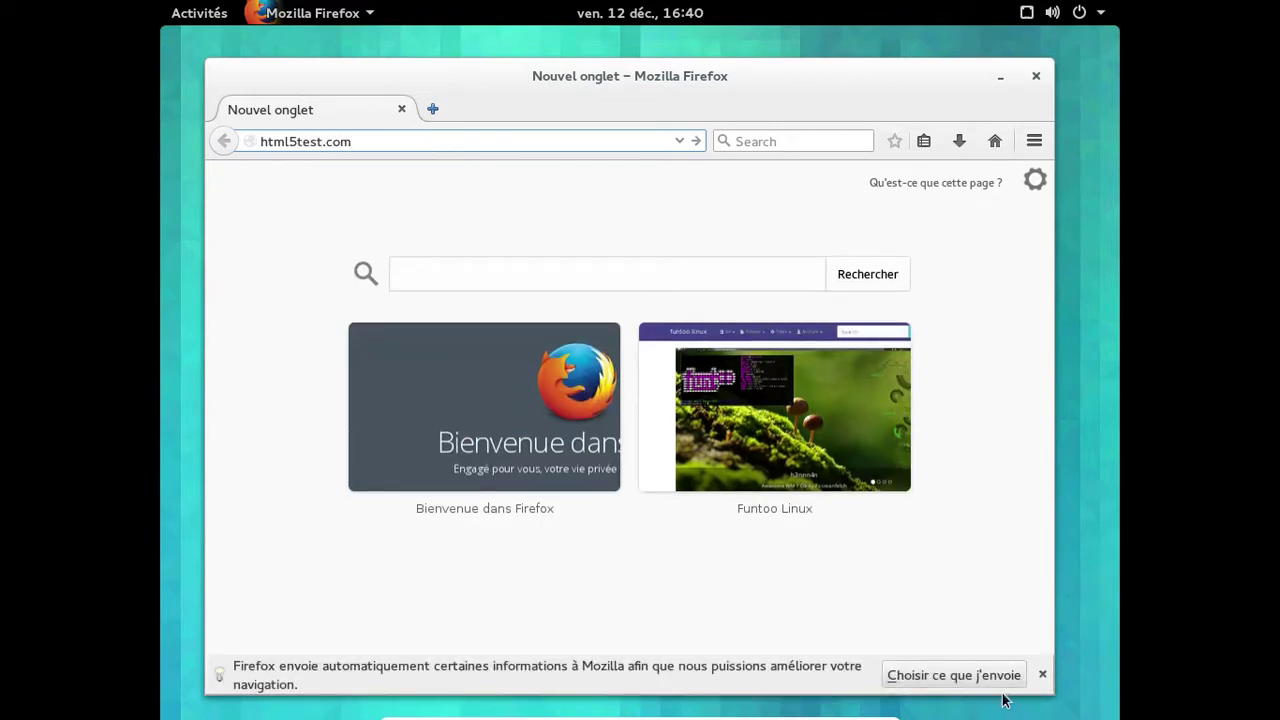
click(1043, 674)
mouse_move(584, 280)
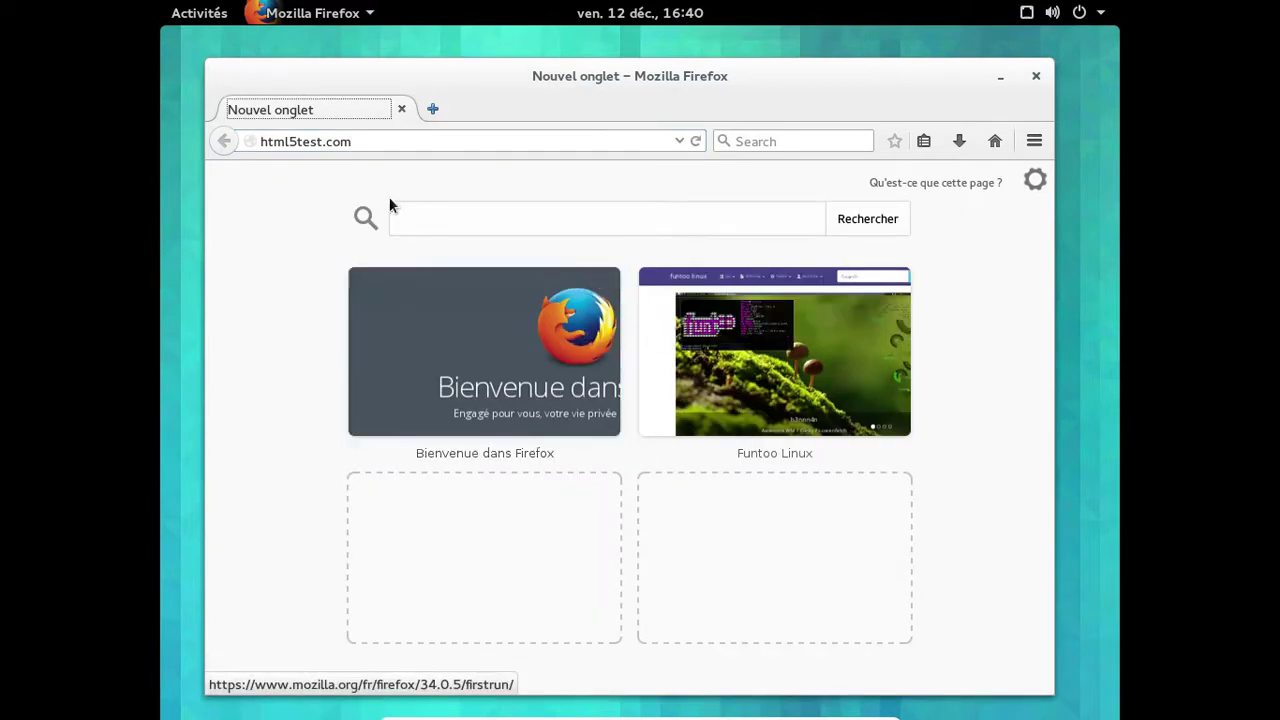
click(377, 141)
key(Return)
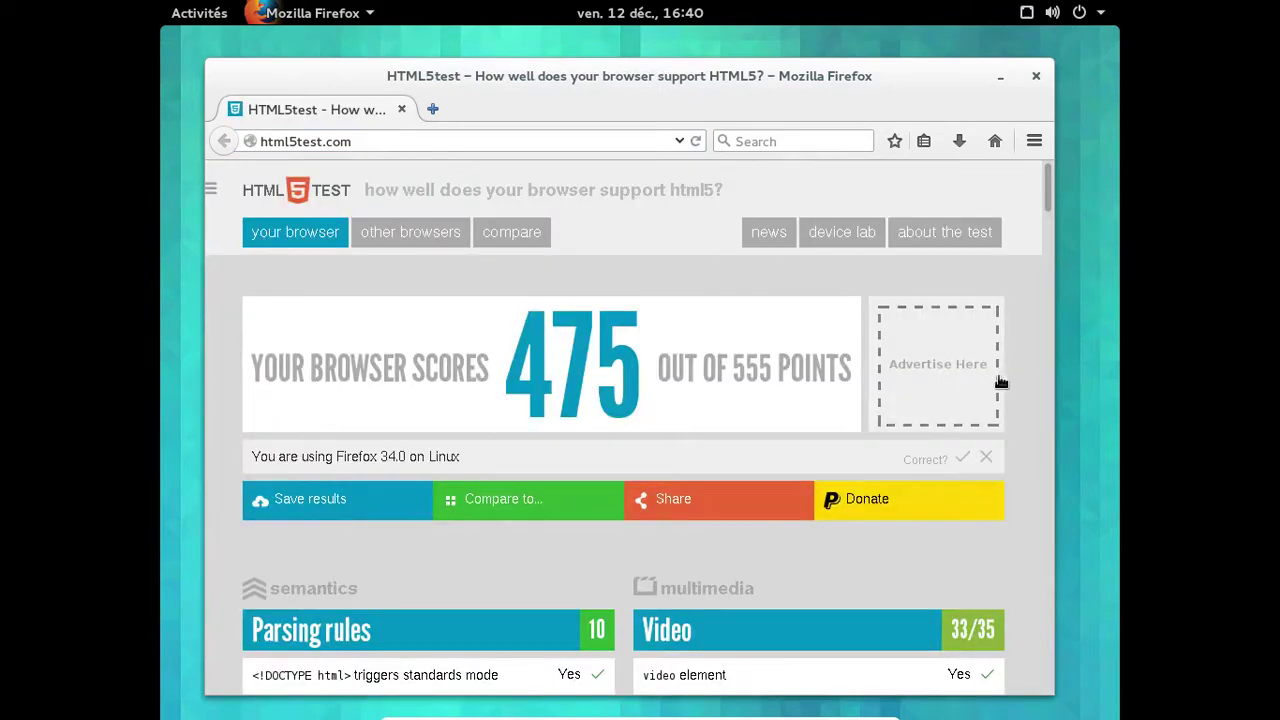
click(962, 457)
click(433, 240)
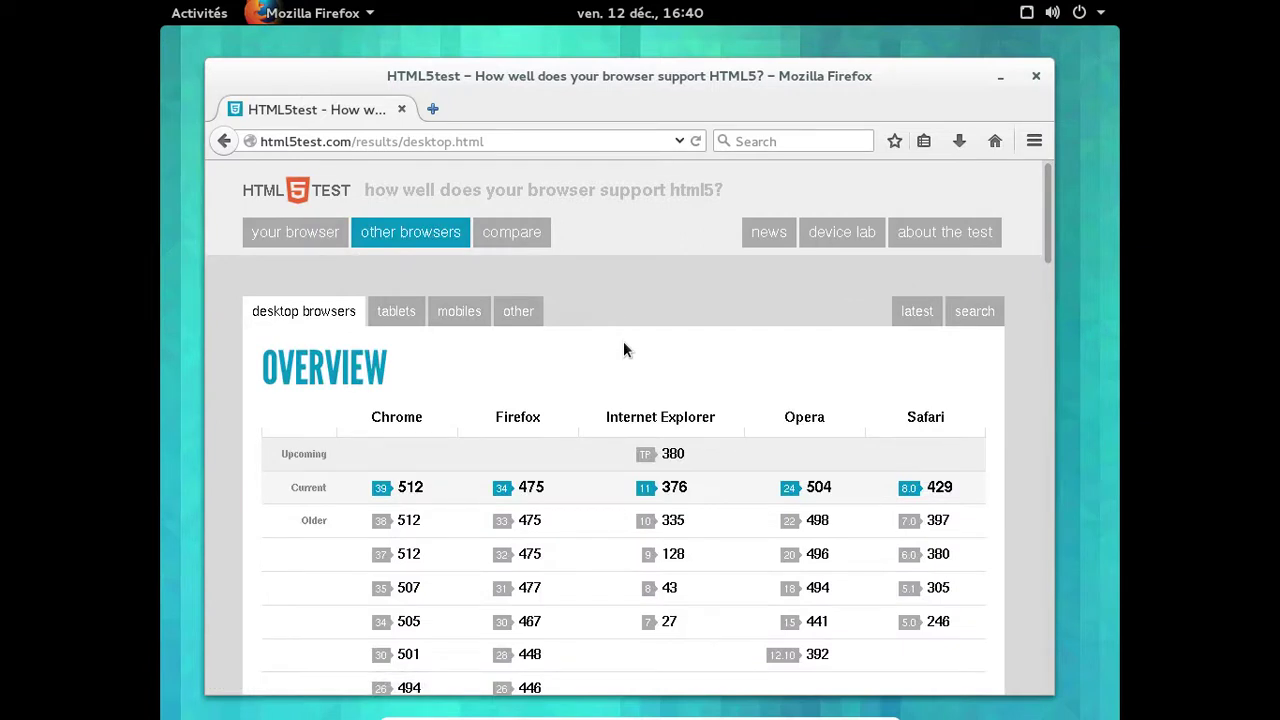
scroll(623, 349, down, 5)
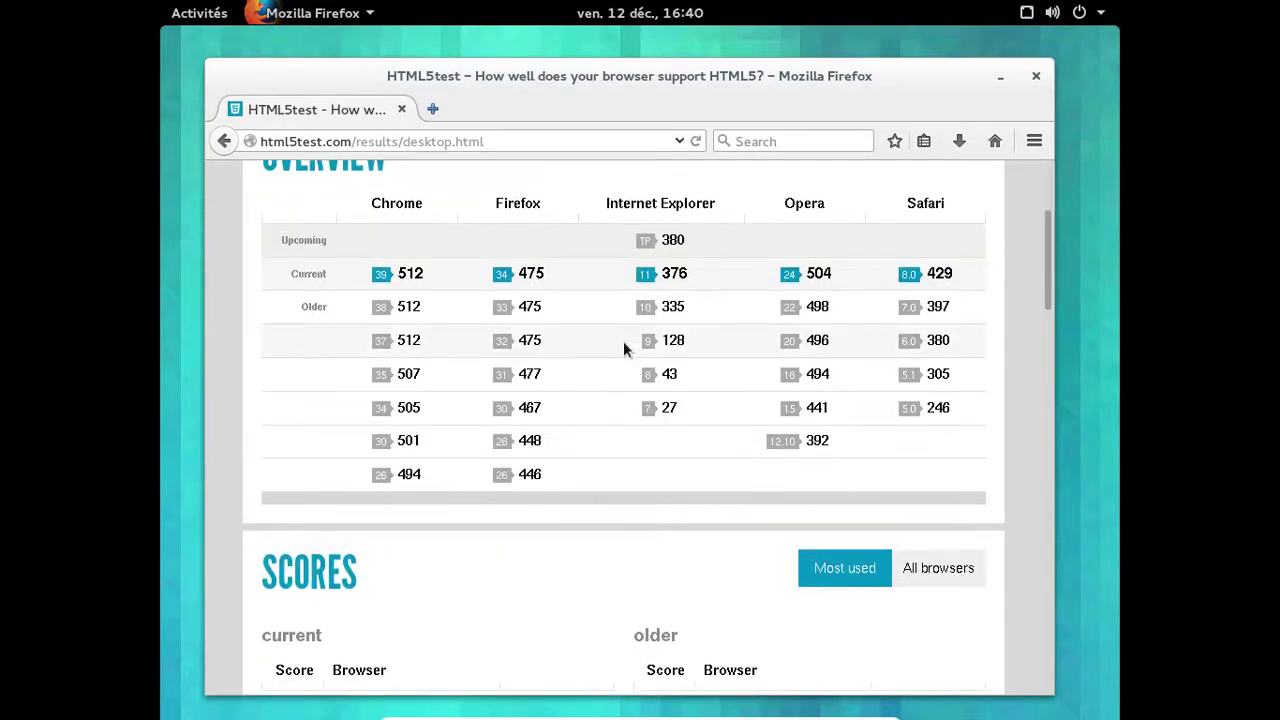
scroll(623, 349, up, 4)
scroll(623, 349, down, 4)
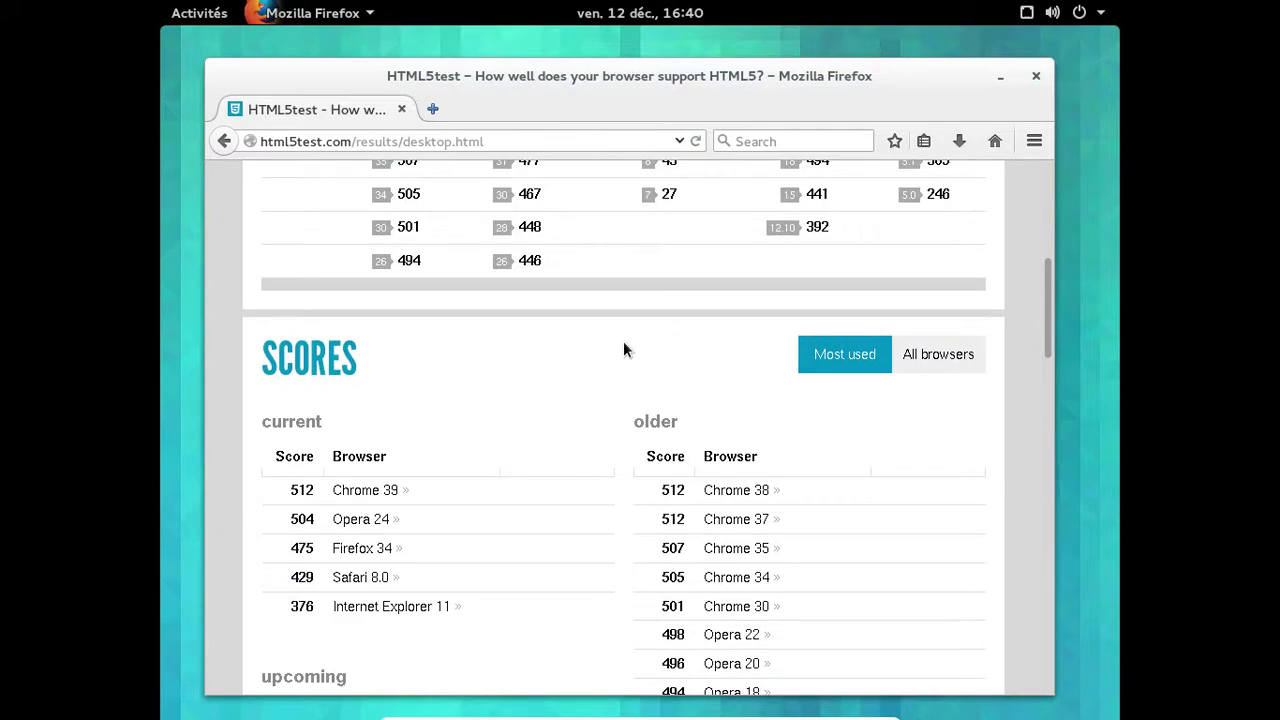
click(433, 109)
click(401, 109)
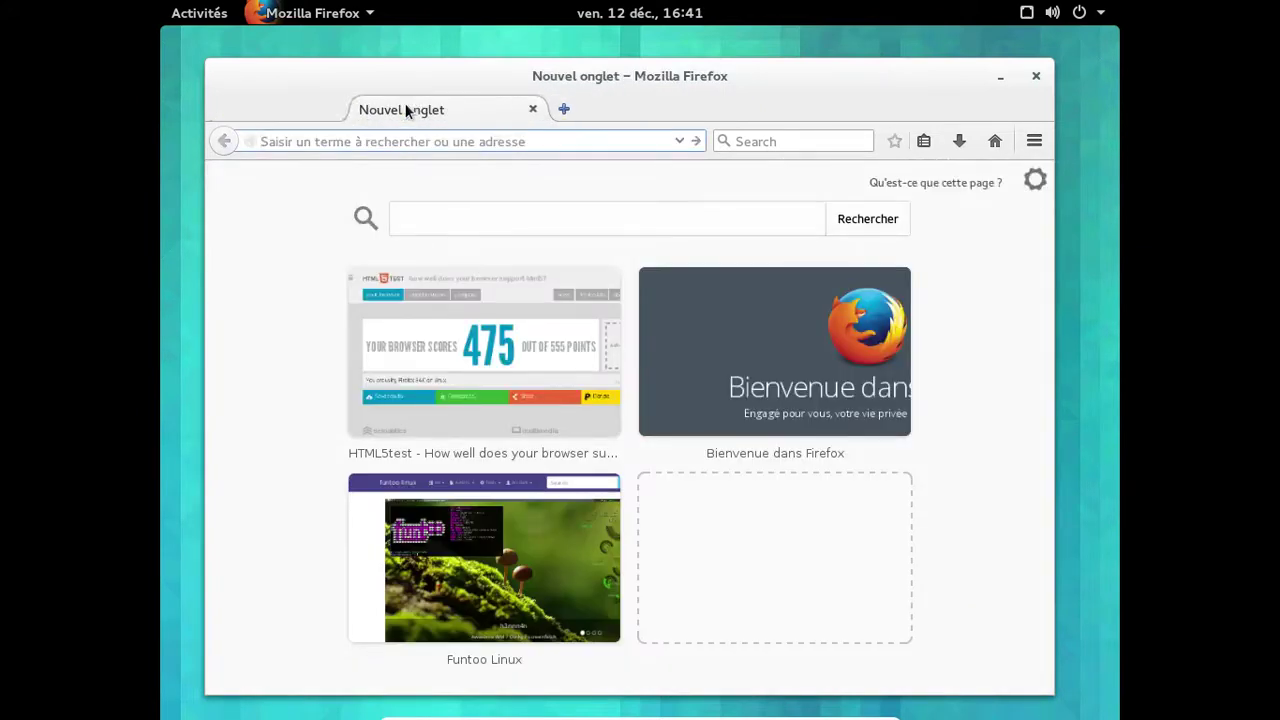
Go from bandcamp.com to inlimbo1.bandcamp.com and play track 1, ReImpression.
text(bandcamp.co)
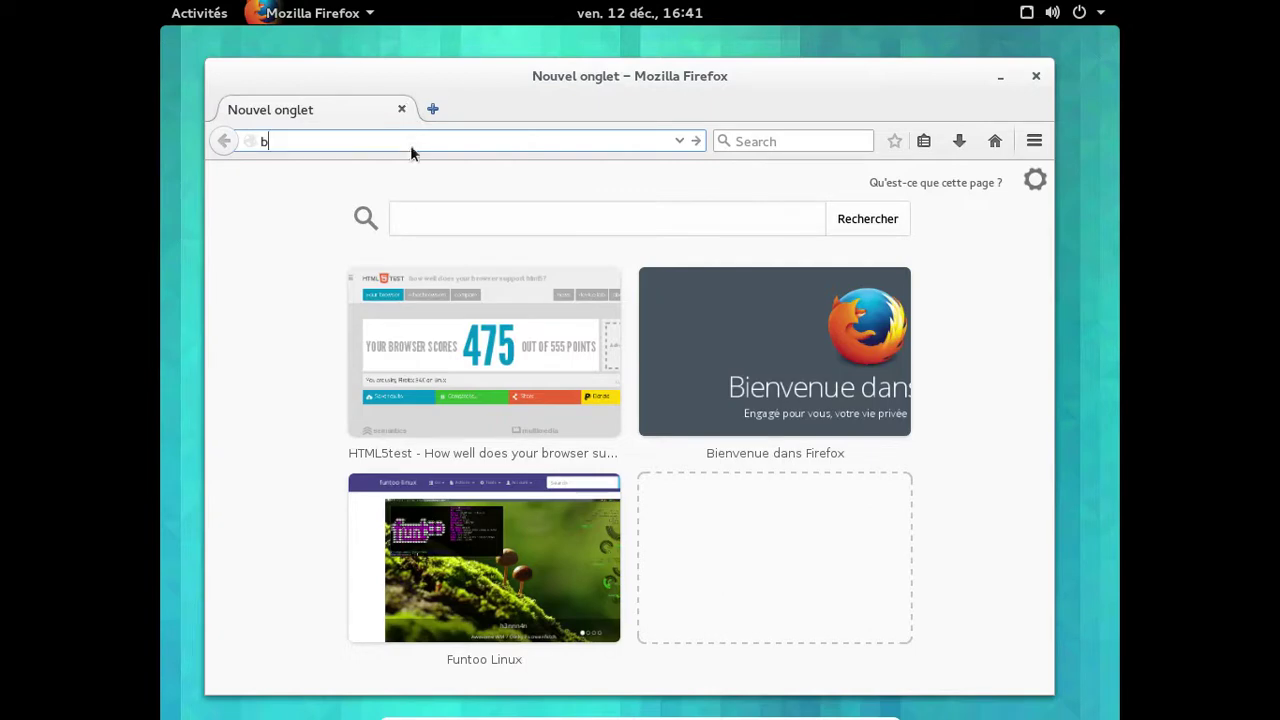
text(m)
key(Return)
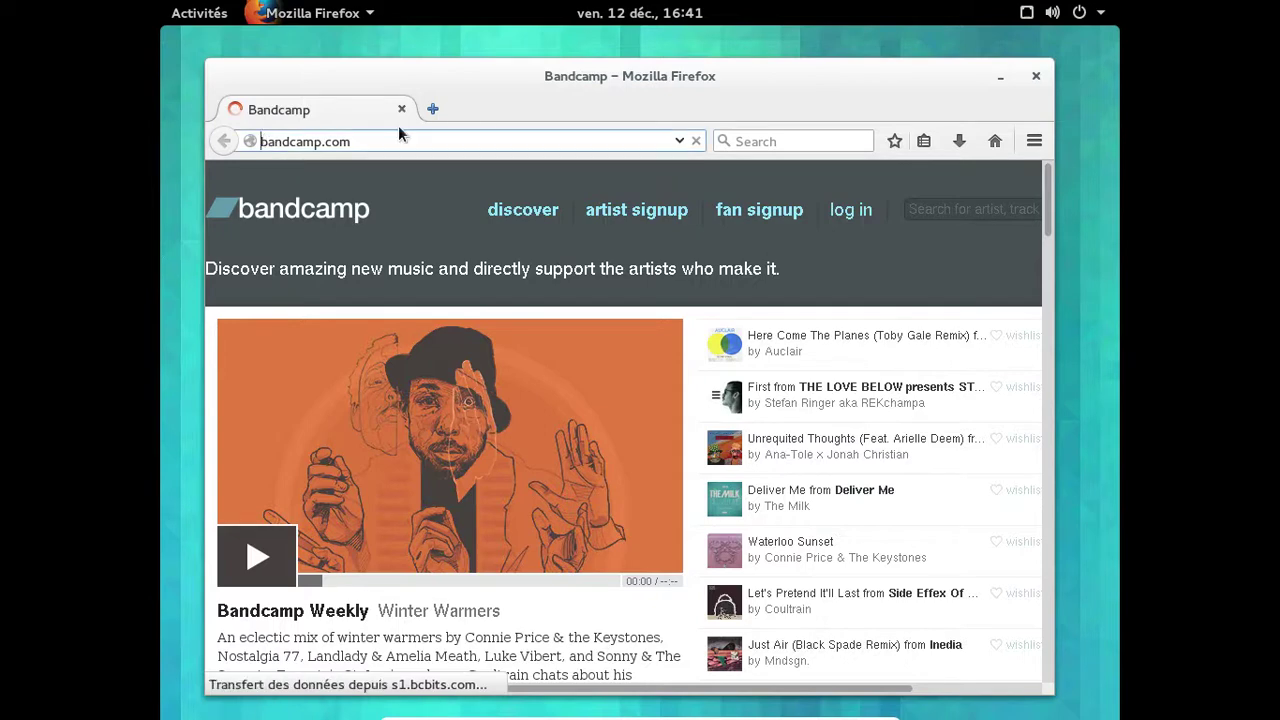
text(inl)
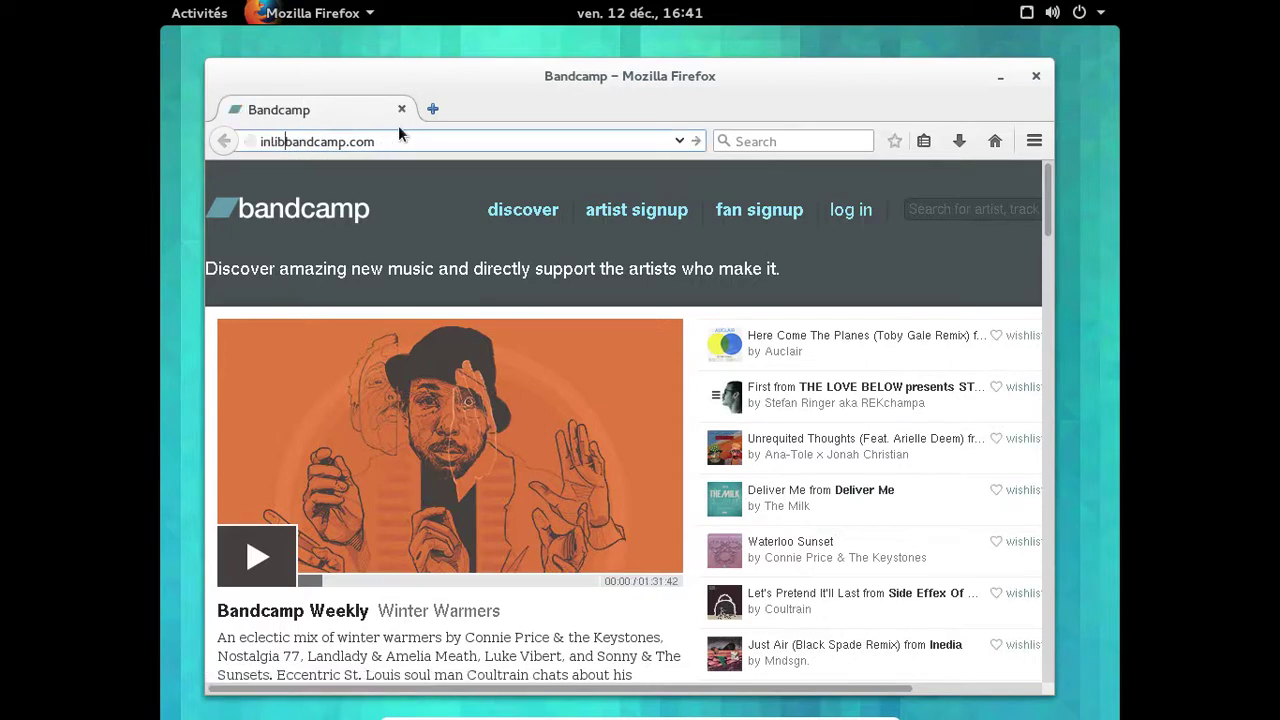
text(imbo.)
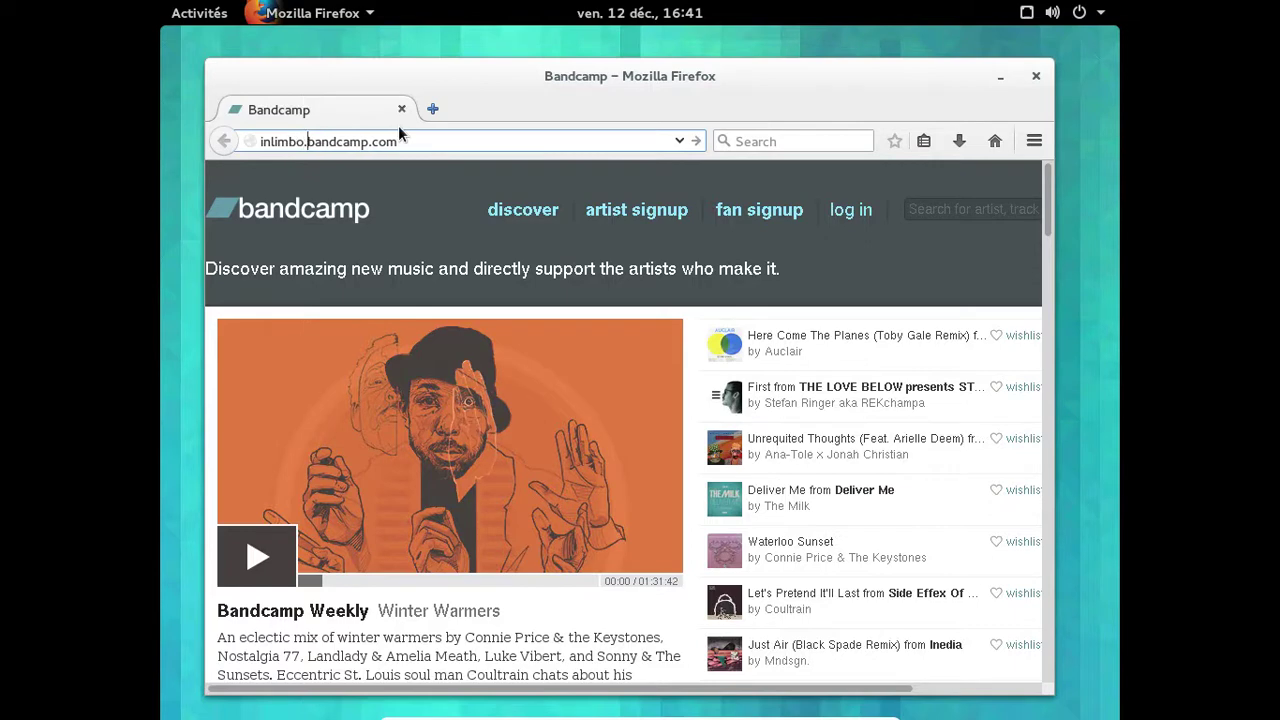
key(BackSpace)
text(1.)
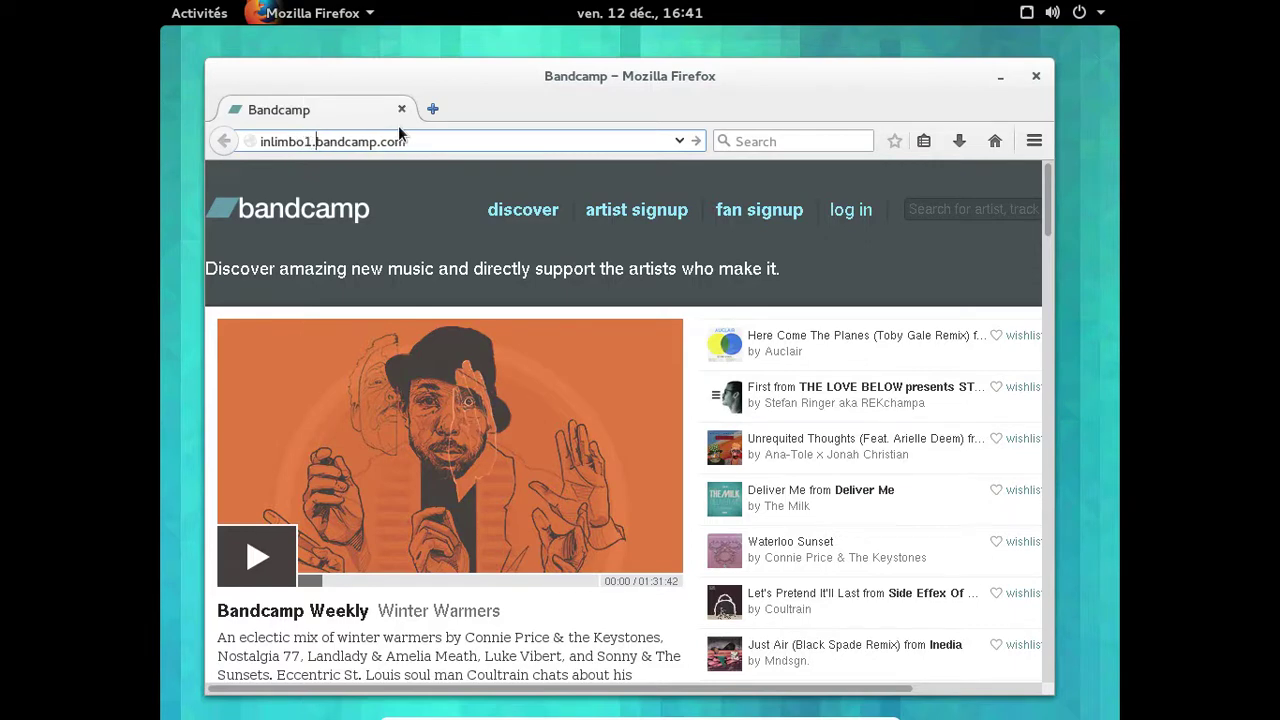
key(Return)
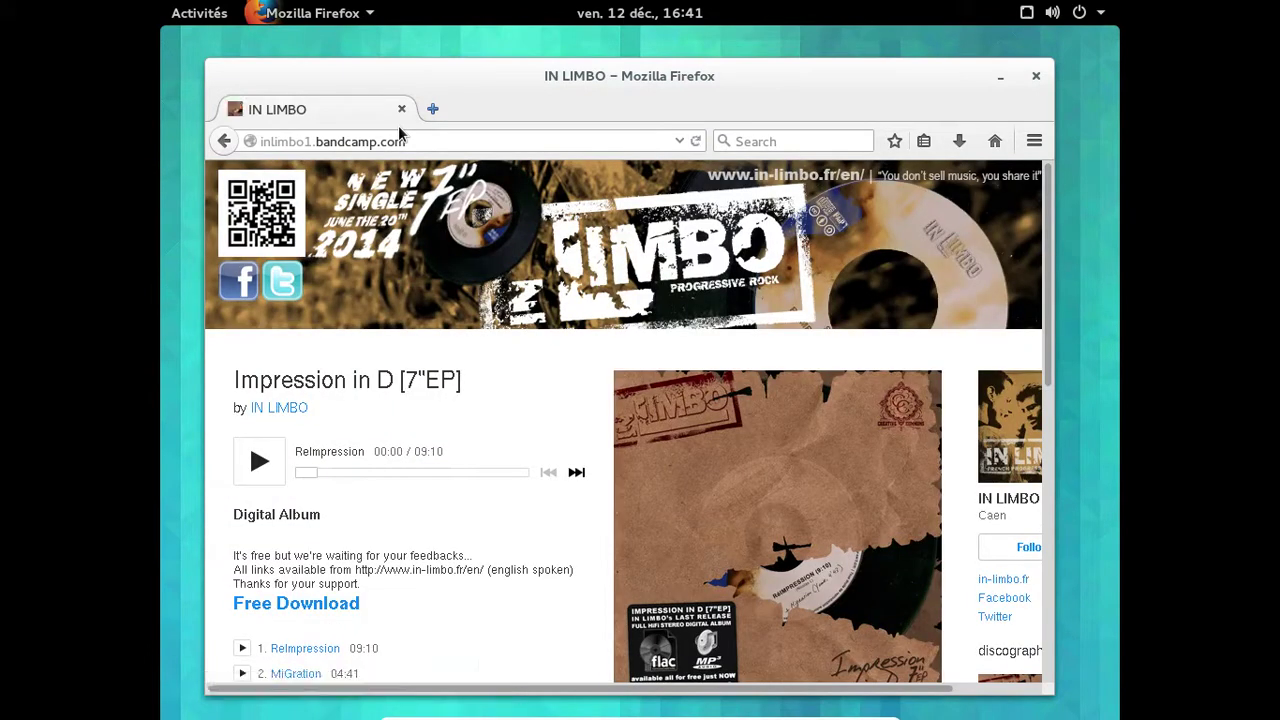
scroll(498, 300, down, 2)
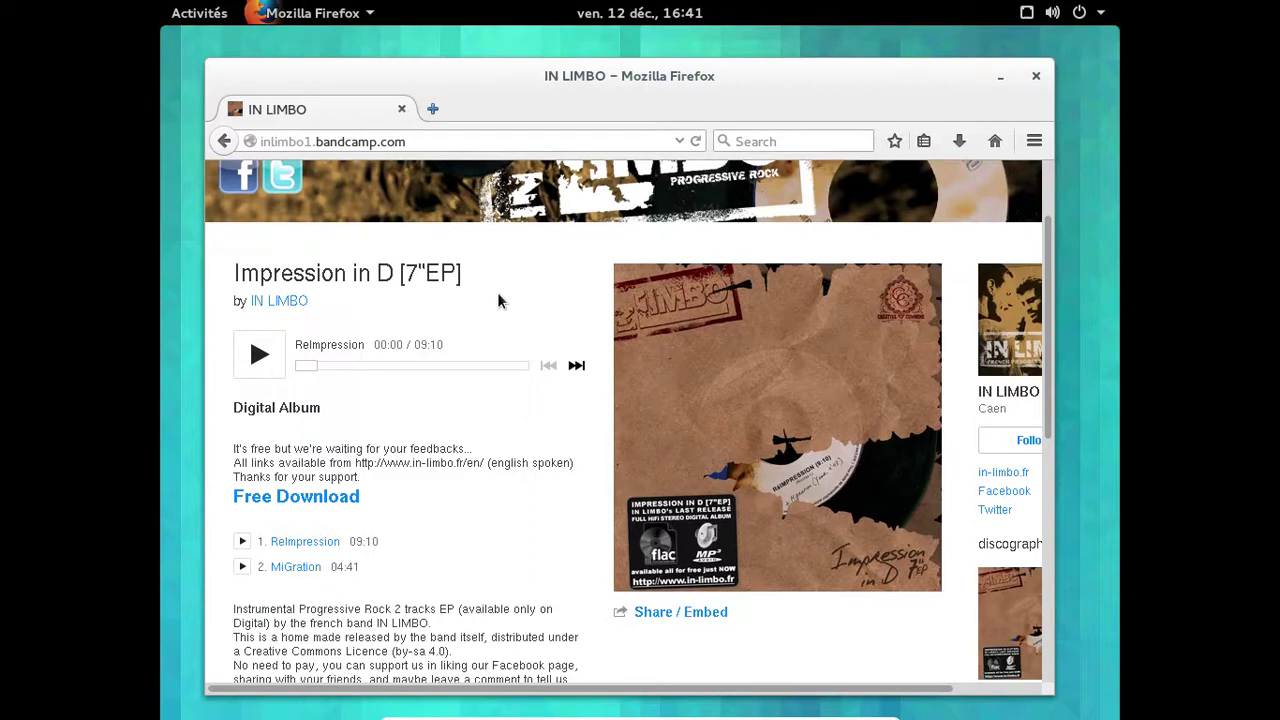
click(247, 541)
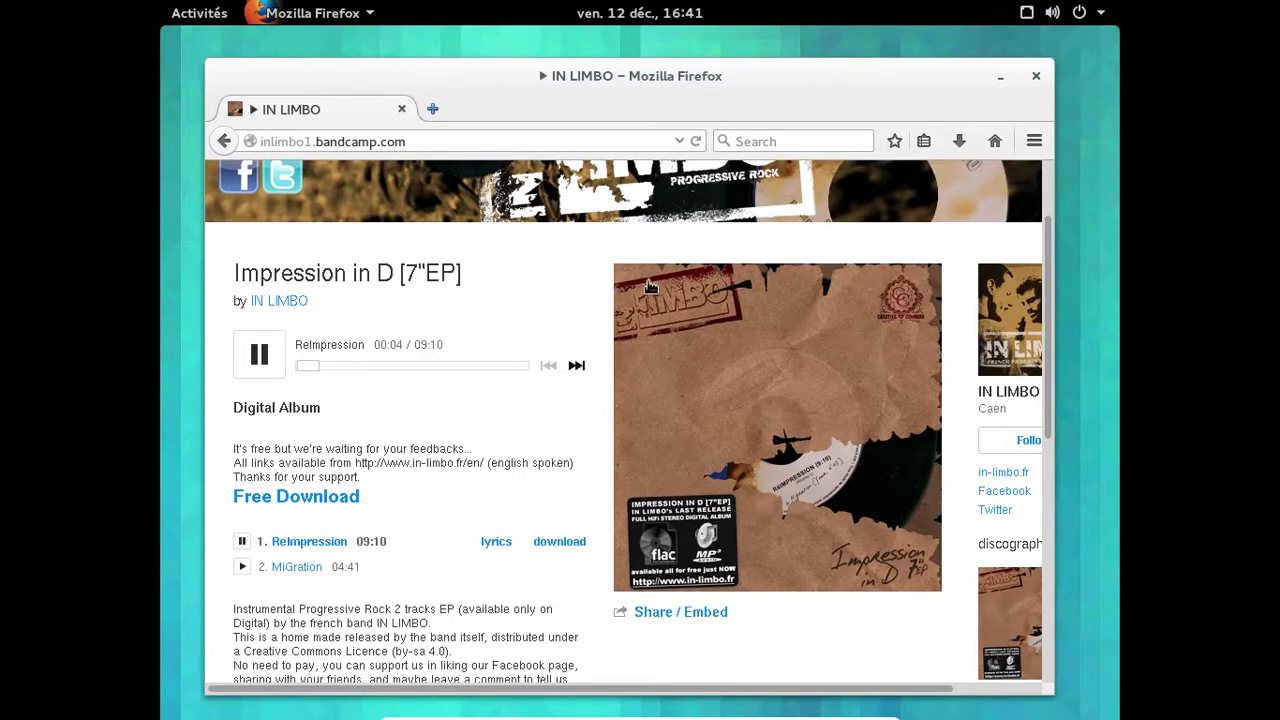
click(1060, 14)
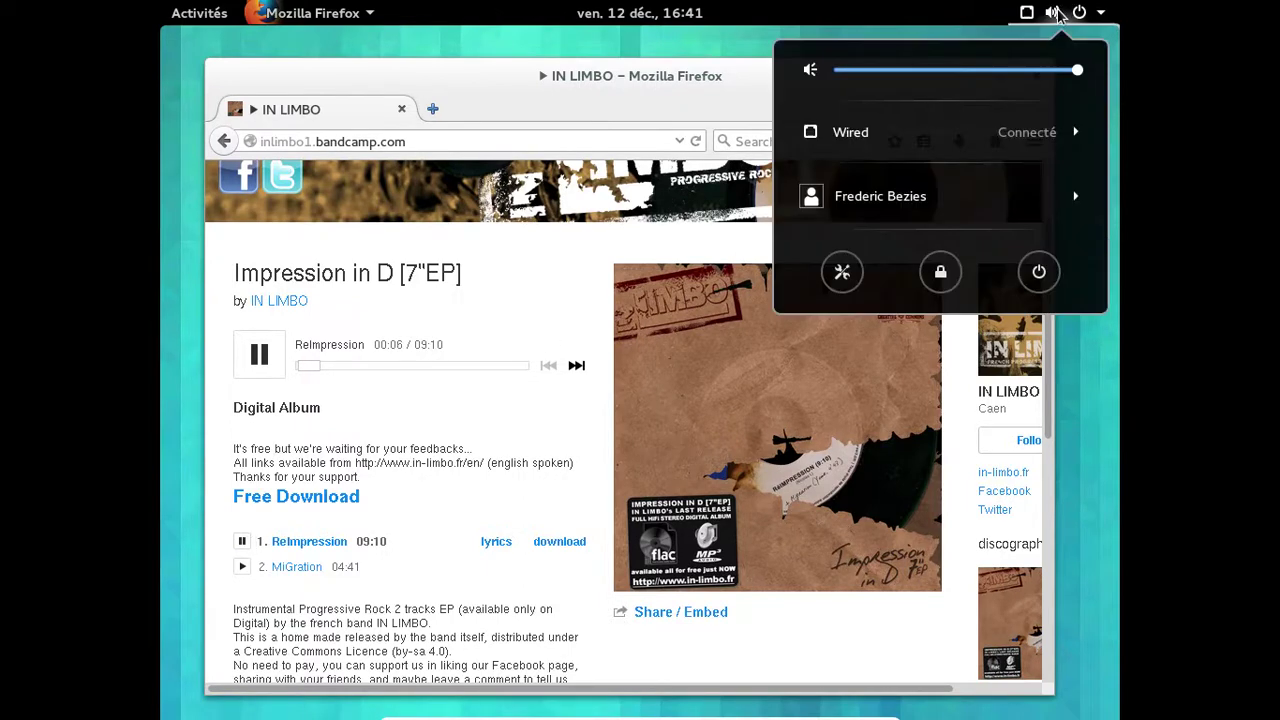
Review the Son panel's Entrée and Sortie tabs in Paramètres, then pause ReImpression on Bandcamp.
click(907, 195)
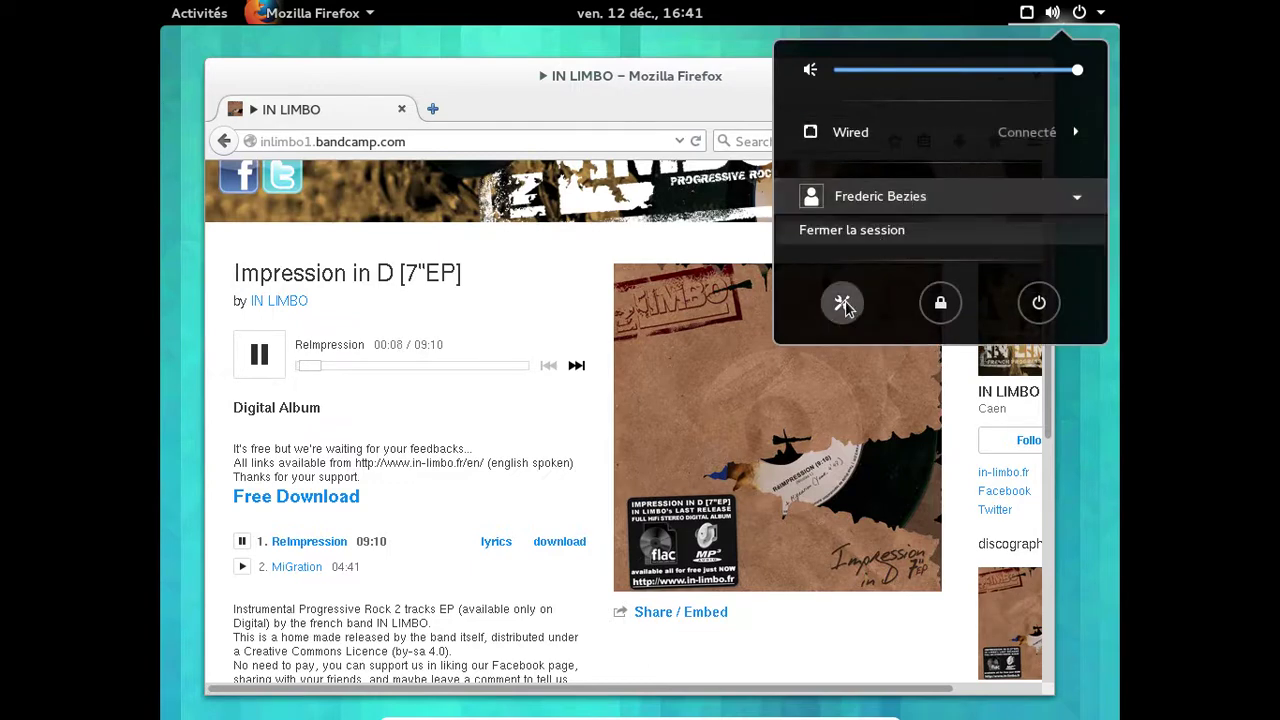
click(842, 302)
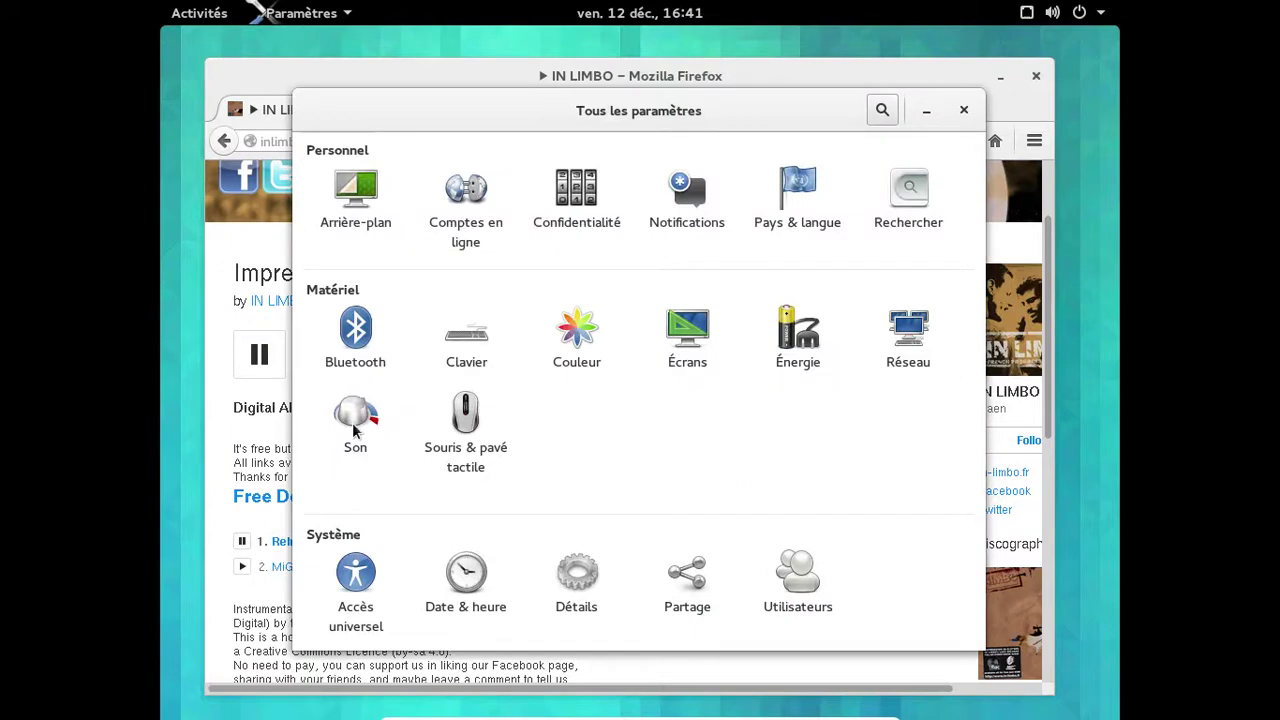
click(352, 422)
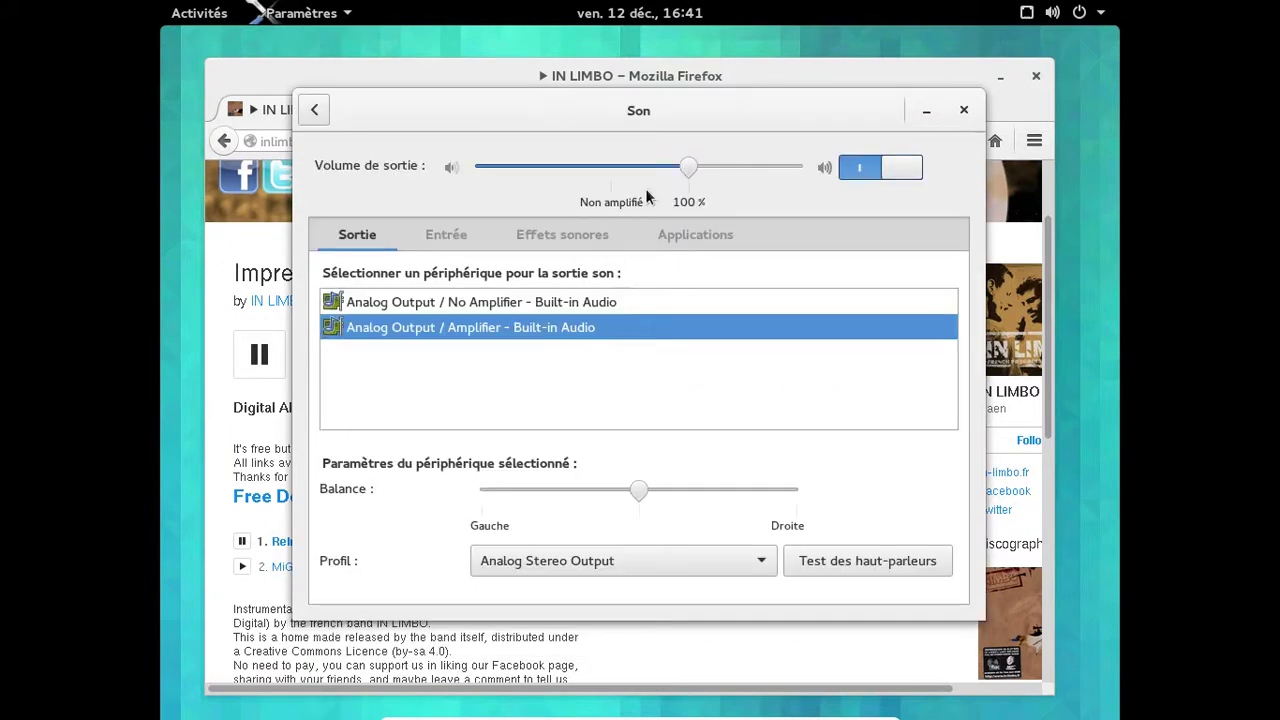
click(455, 238)
click(389, 242)
click(965, 110)
click(268, 348)
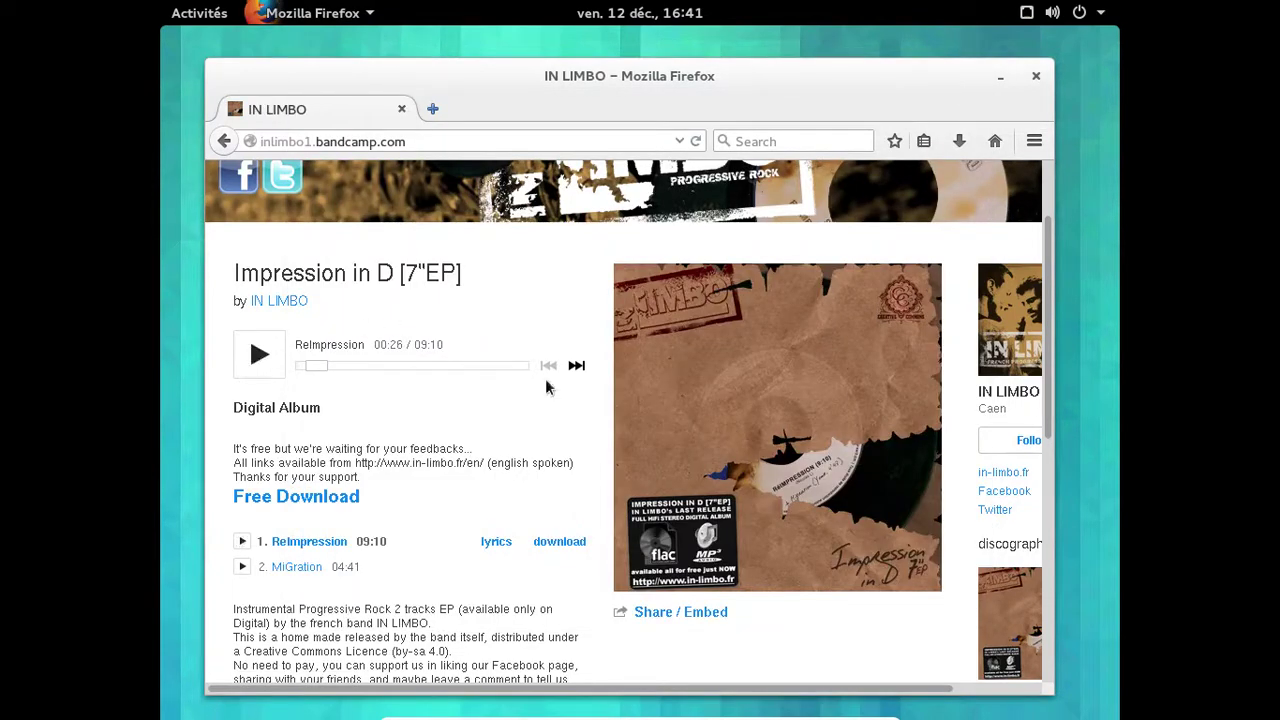
scroll(1010, 478, down, 4)
scroll(1008, 478, down, 5)
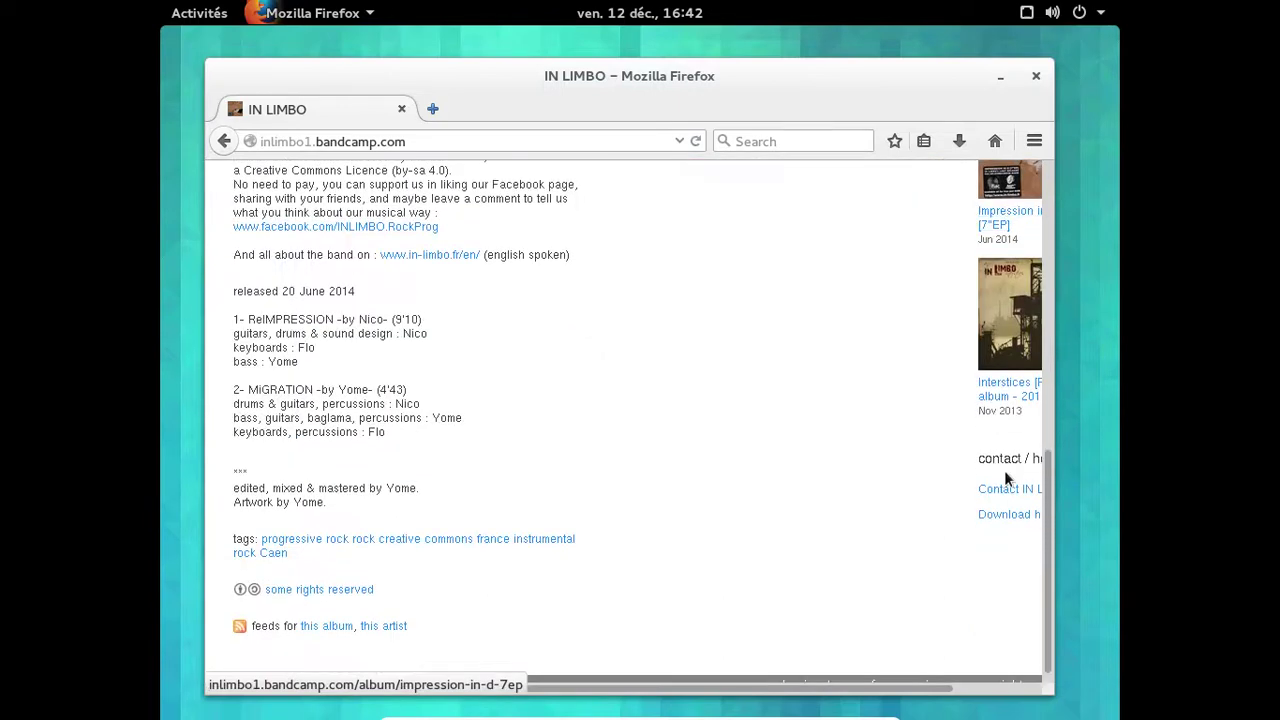
click(1006, 384)
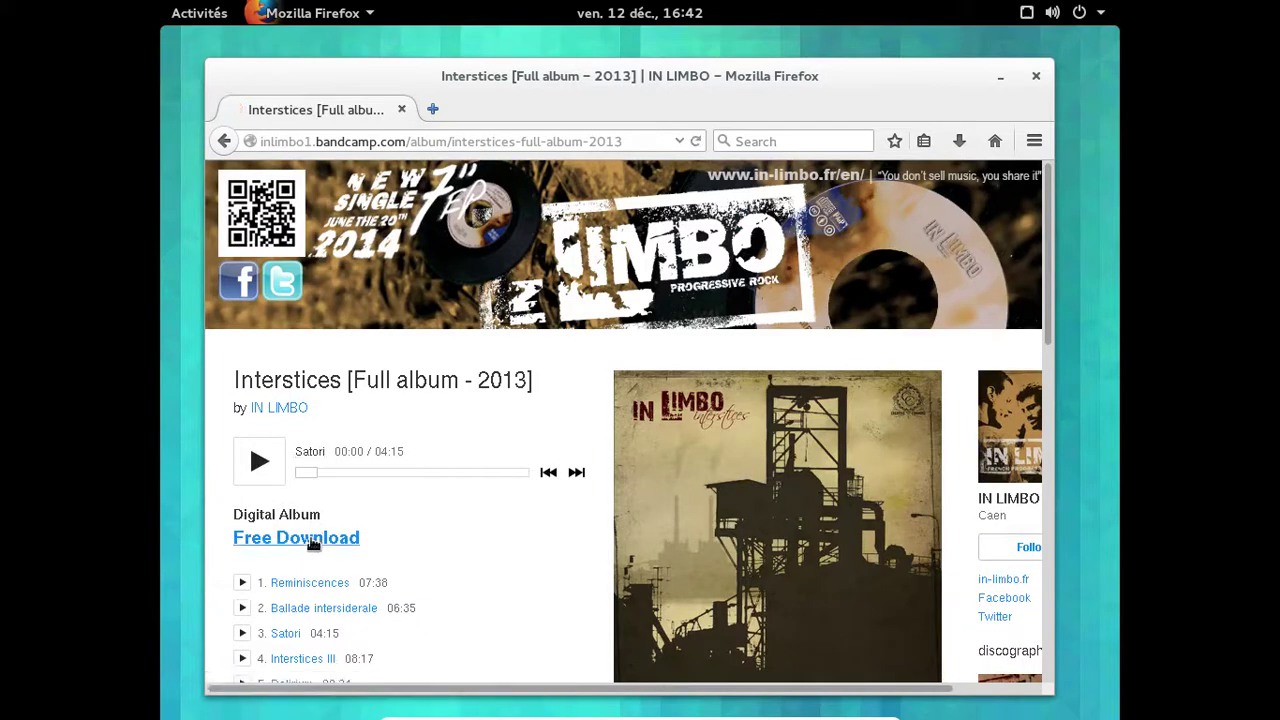
click(313, 541)
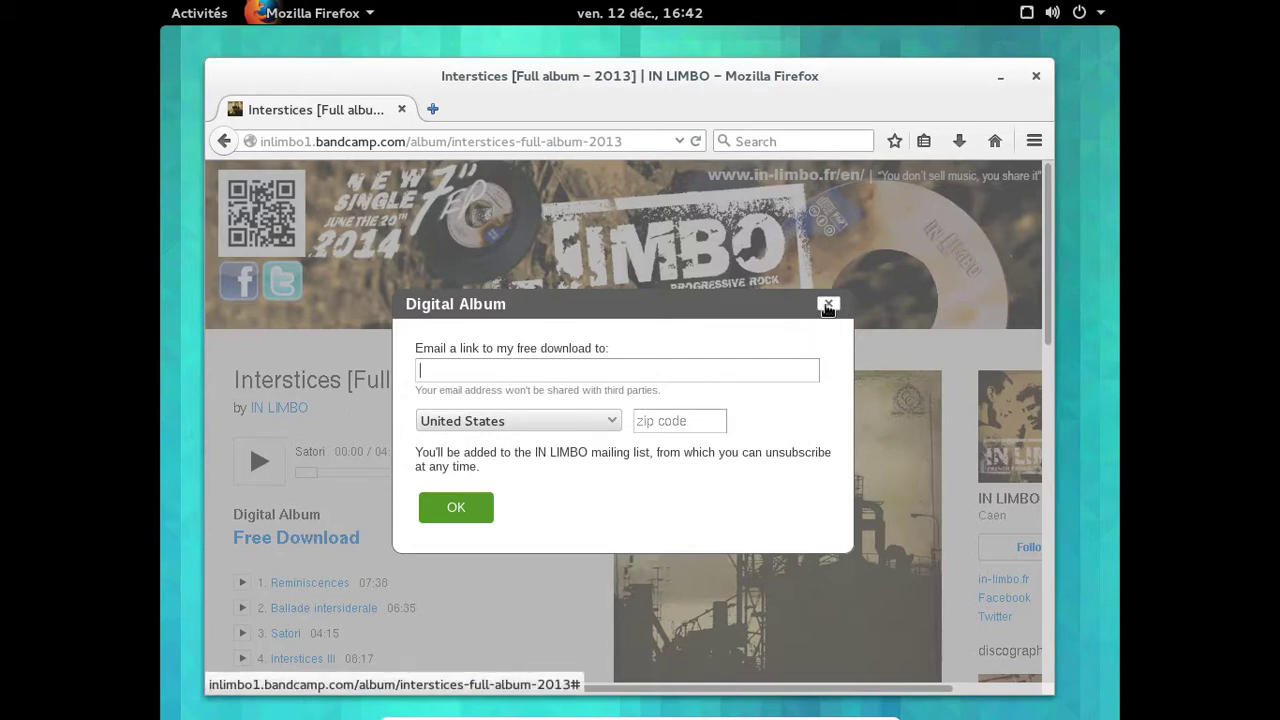
click(828, 305)
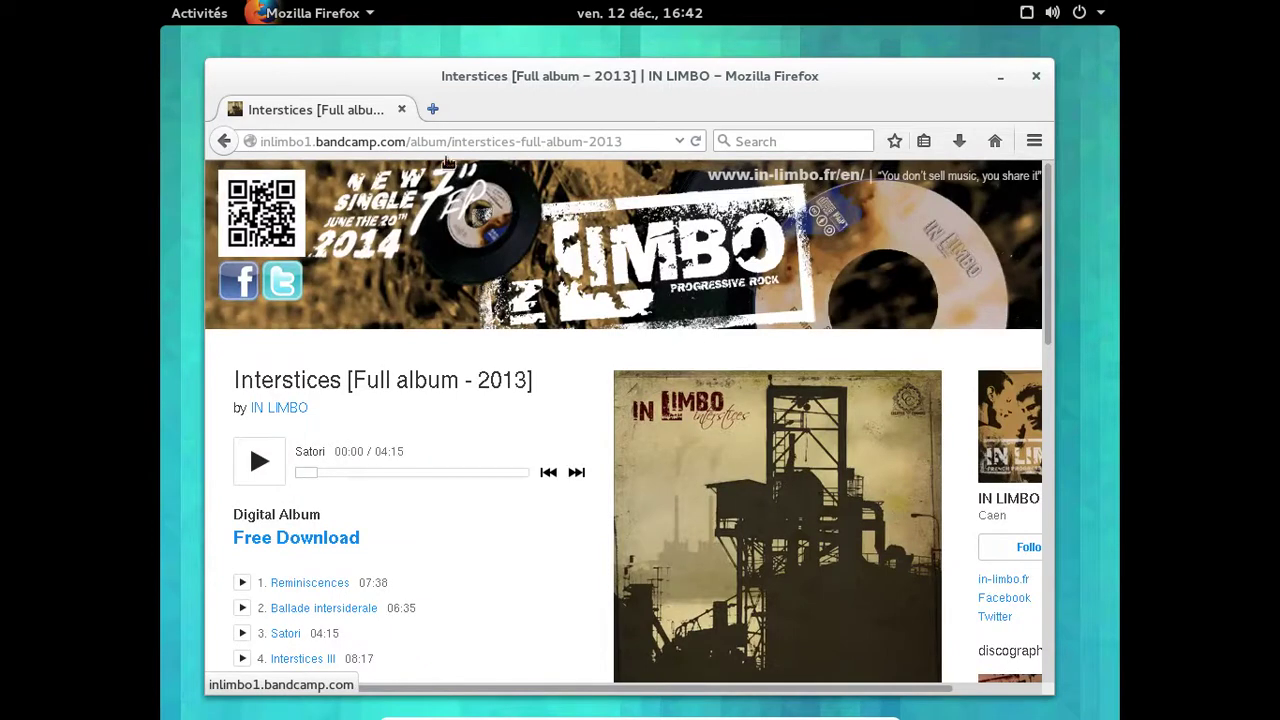
click(625, 141)
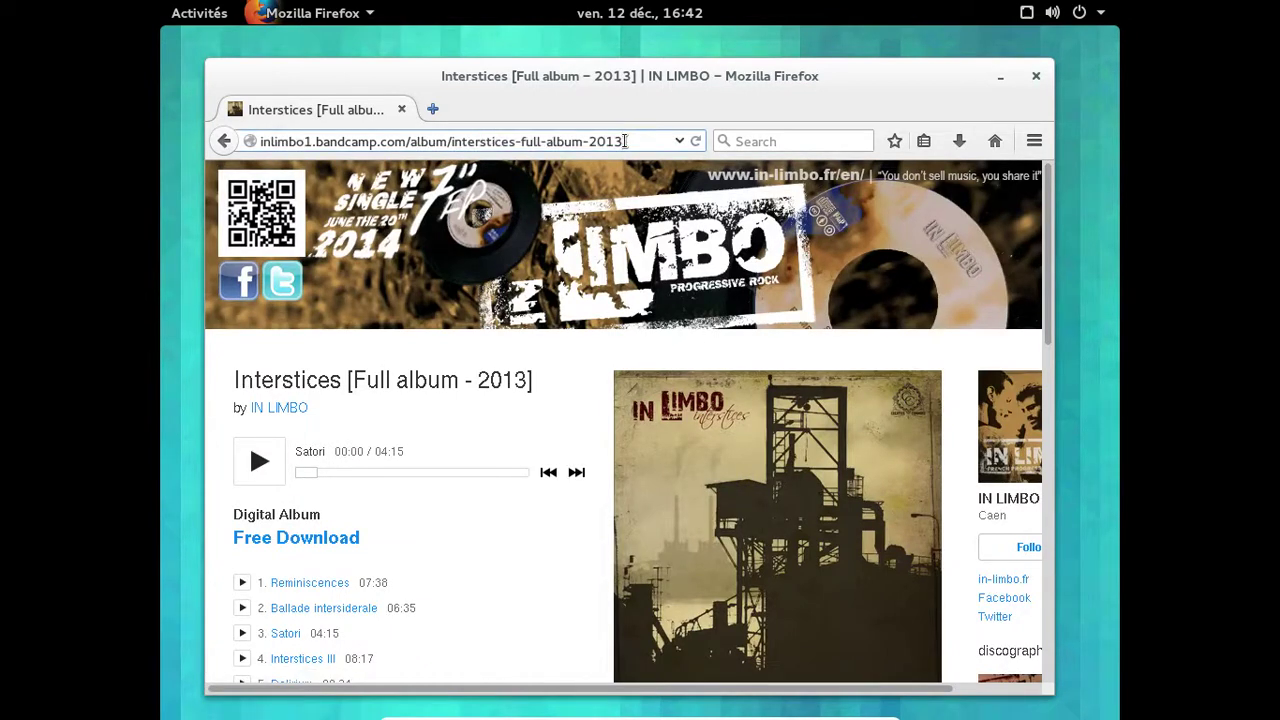
triple_click(625, 141)
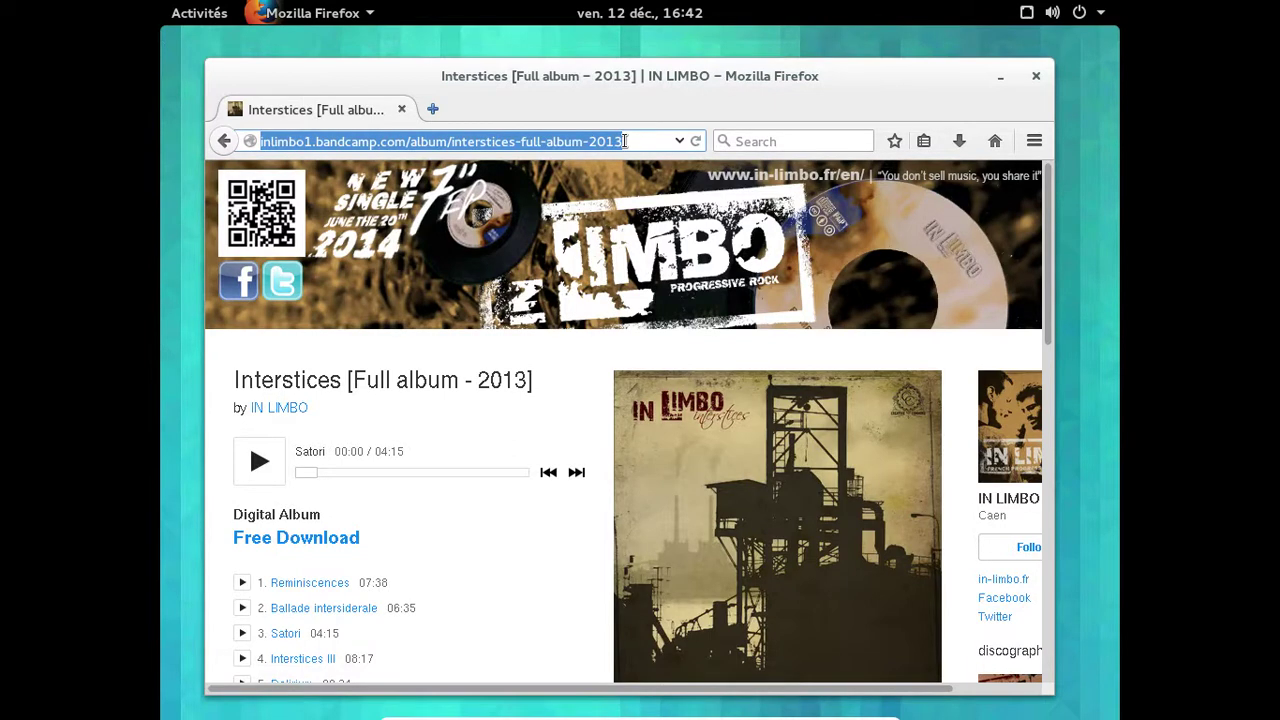
Load altermusique.org and open Lacrymosa's String Theory album page down to its full-album downloads.
text(altermu)
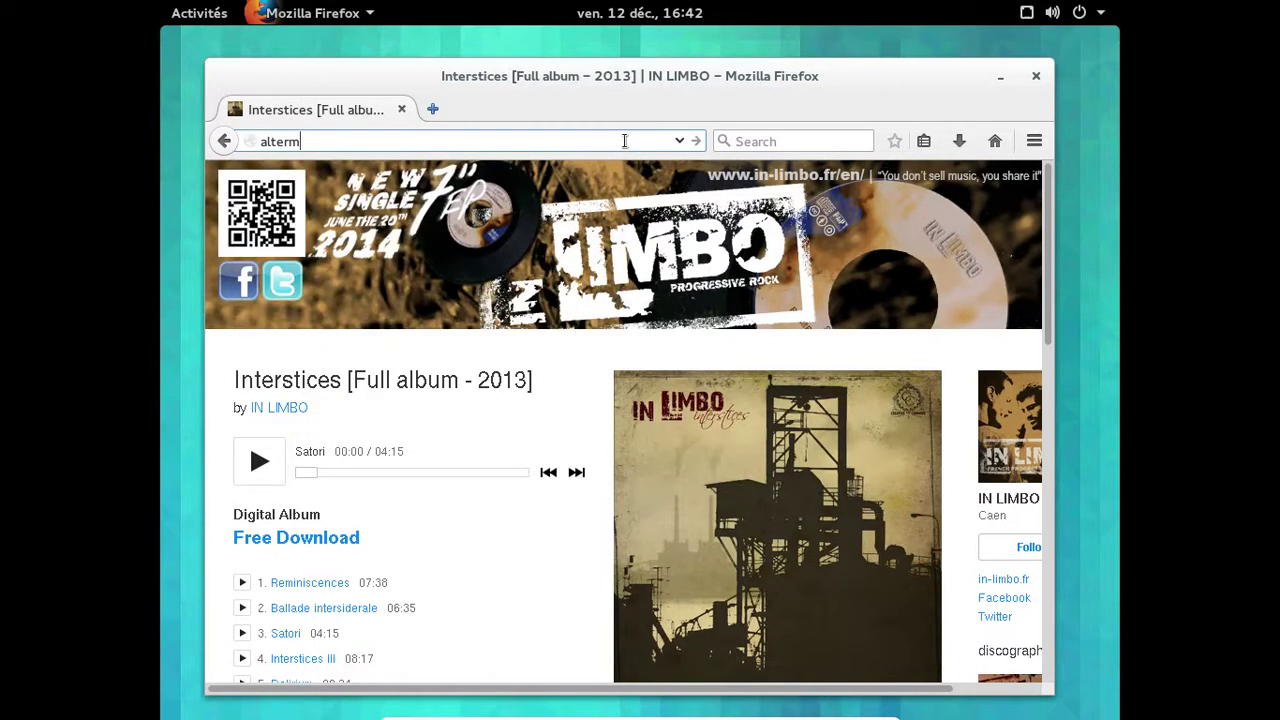
text(sique.org)
key(Return)
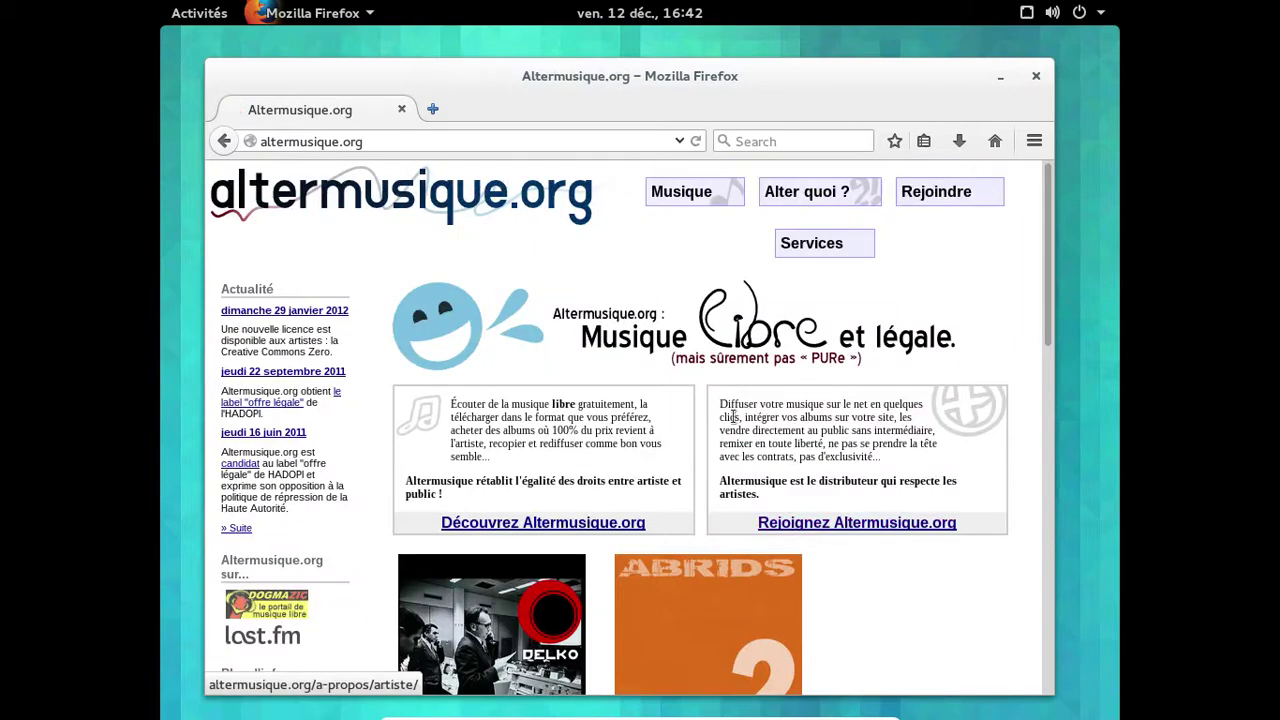
scroll(731, 414, down, 5)
scroll(915, 402, down, 3)
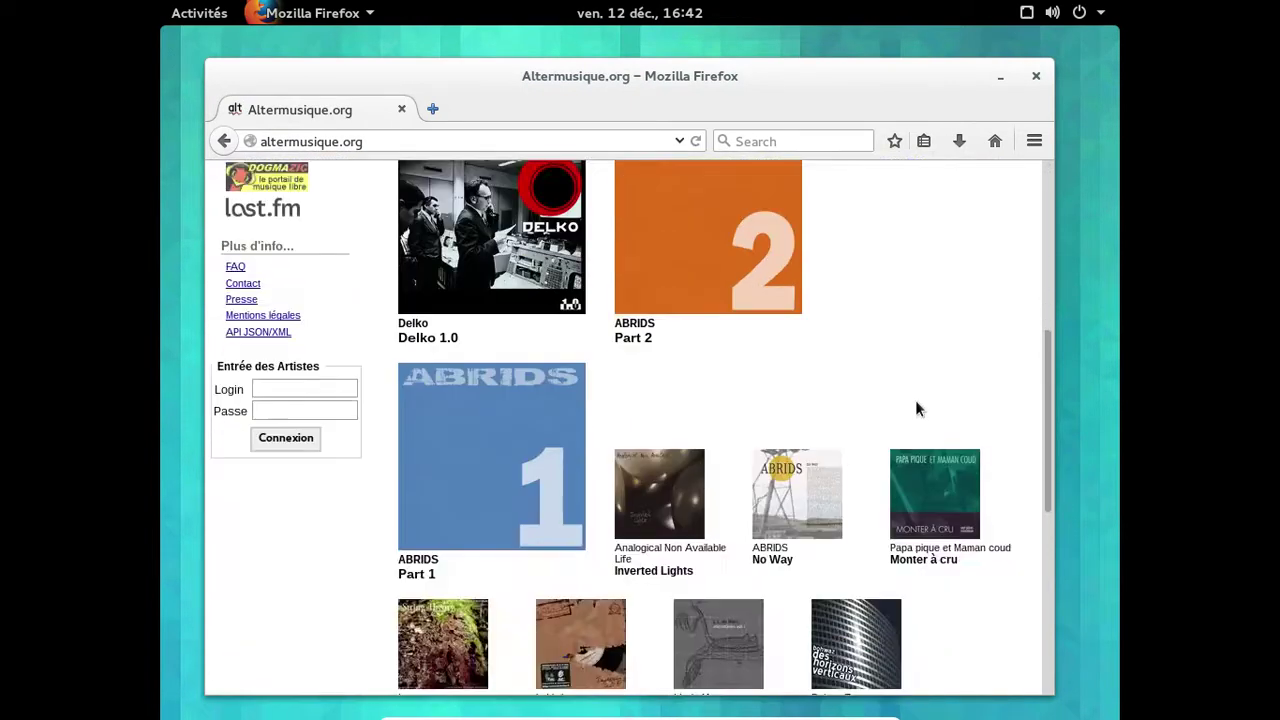
scroll(917, 405, down, 2)
scroll(918, 405, down, 1)
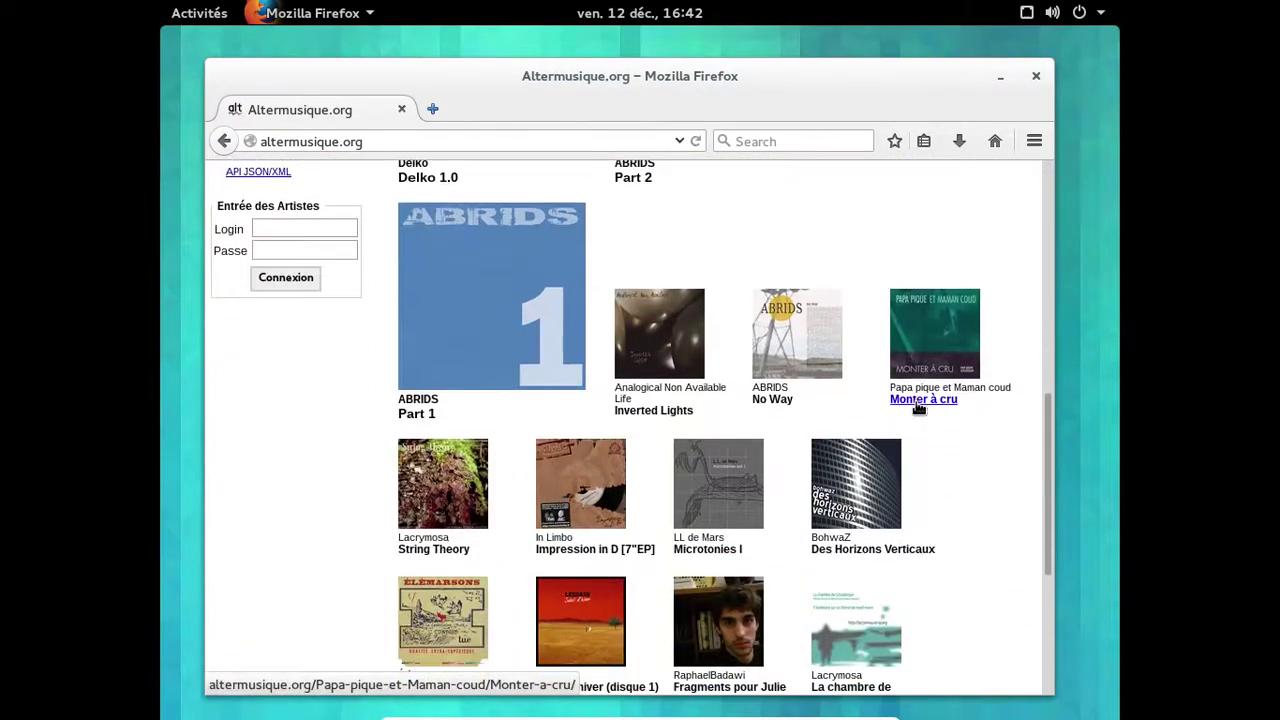
click(487, 487)
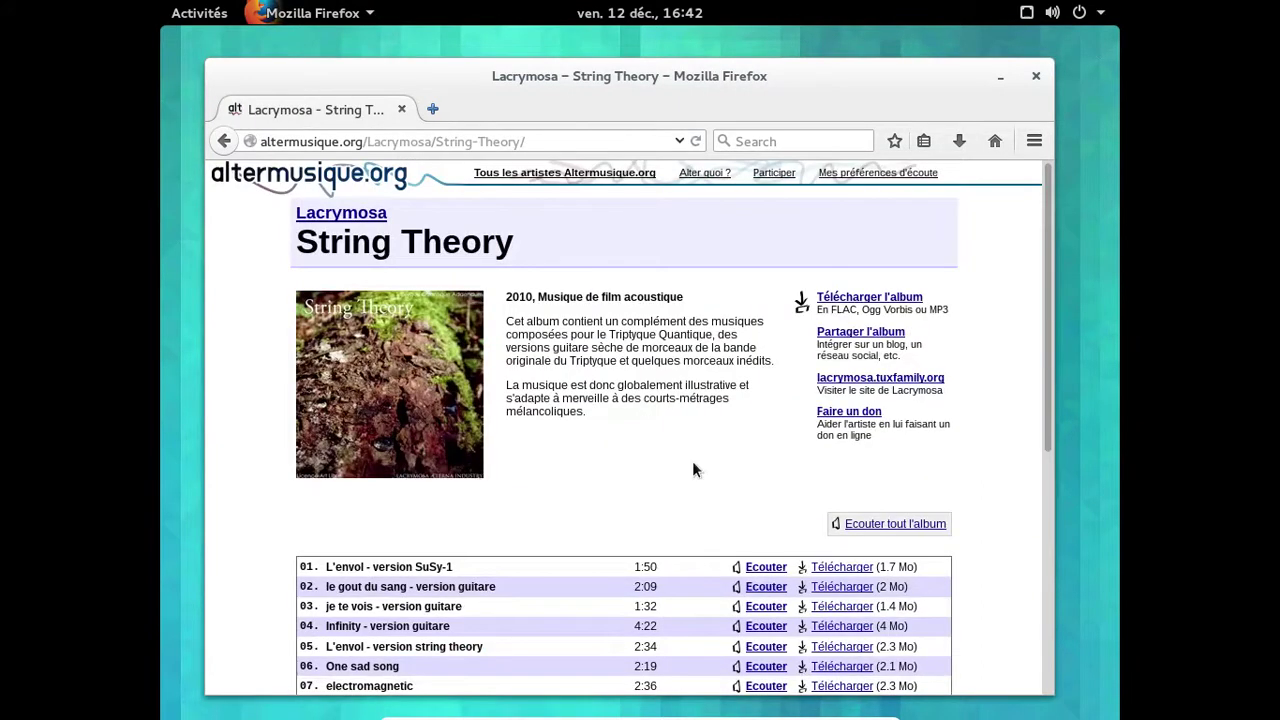
scroll(717, 458, down, 7)
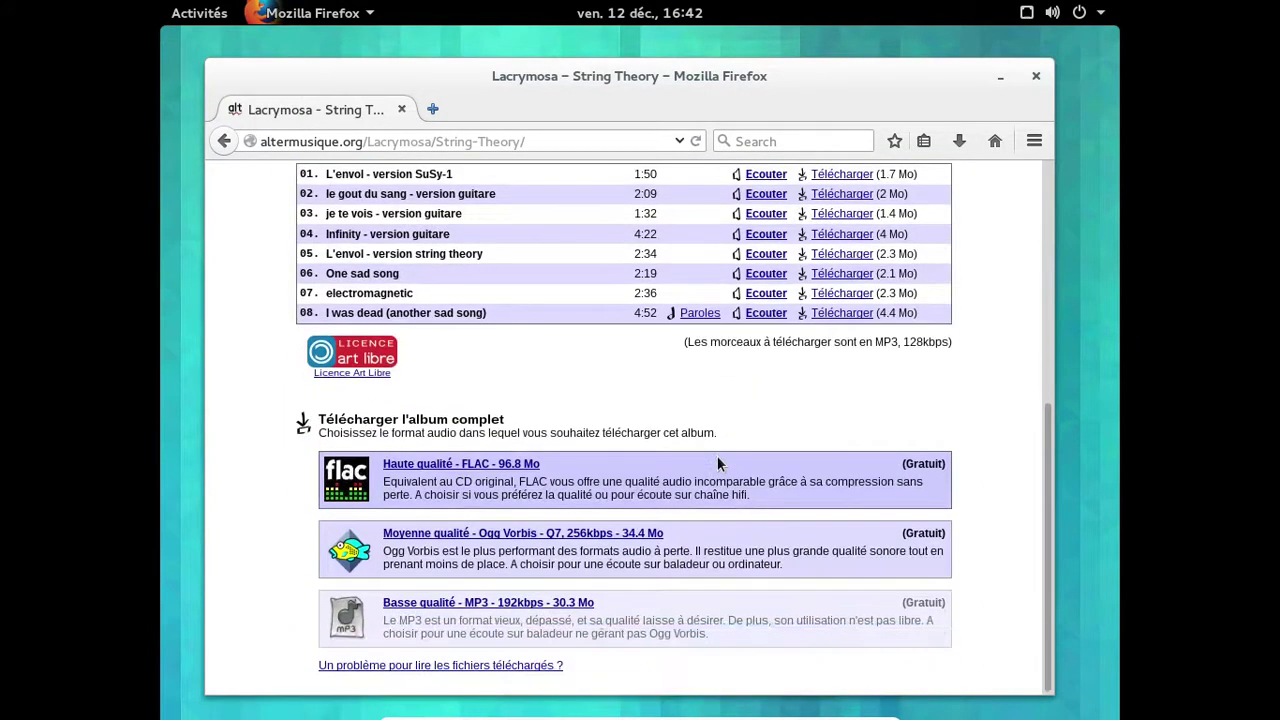
Save the String Theory 'Basse qualité - MP3' zip, always saving this file type by default.
click(541, 601)
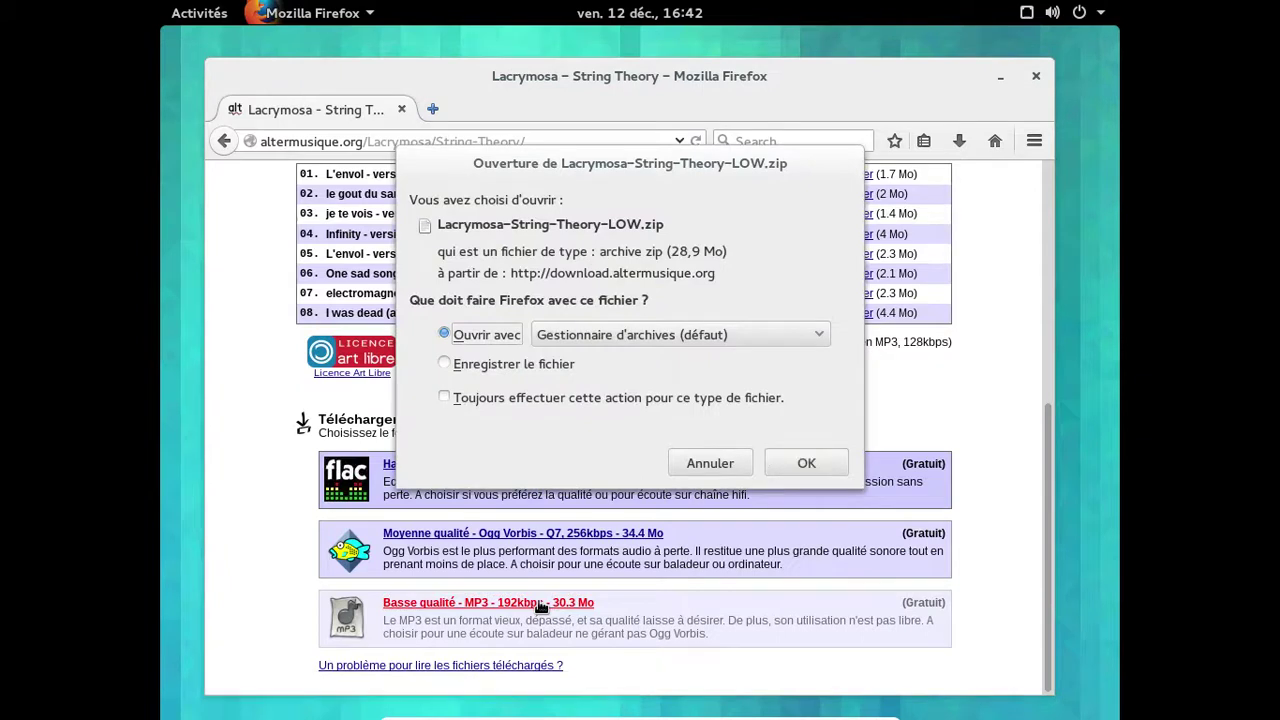
click(447, 364)
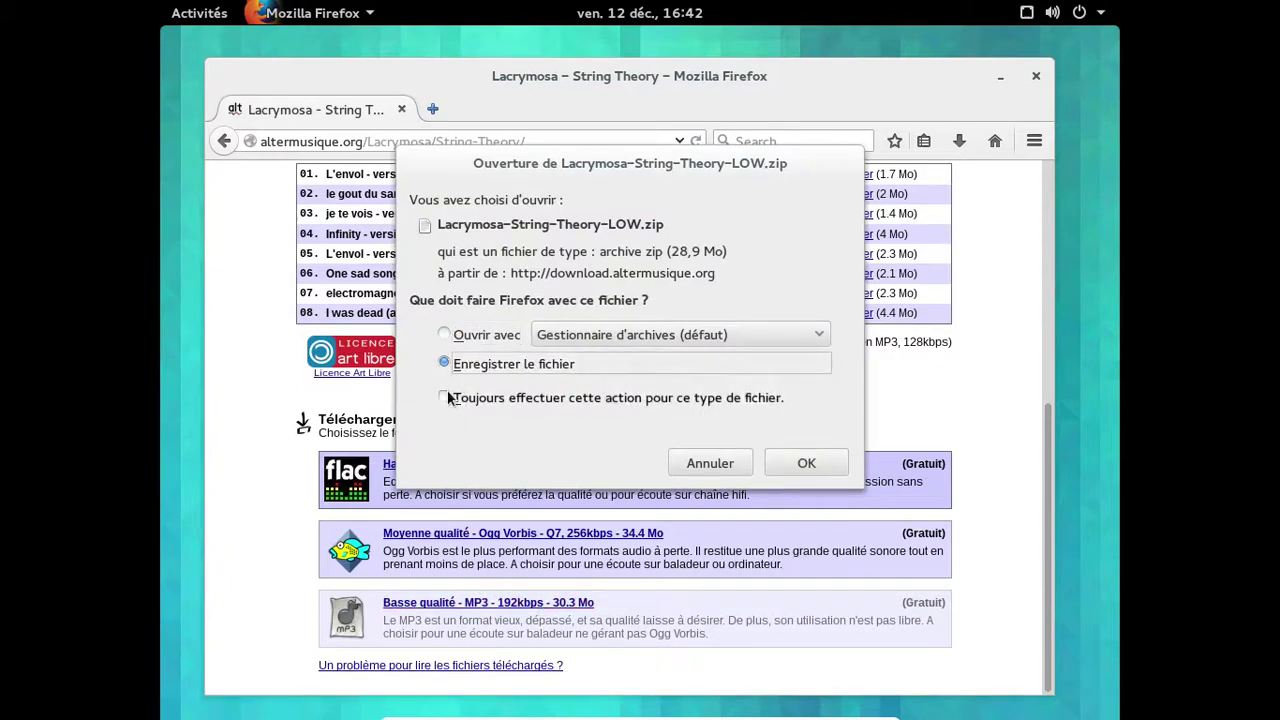
click(458, 398)
click(779, 509)
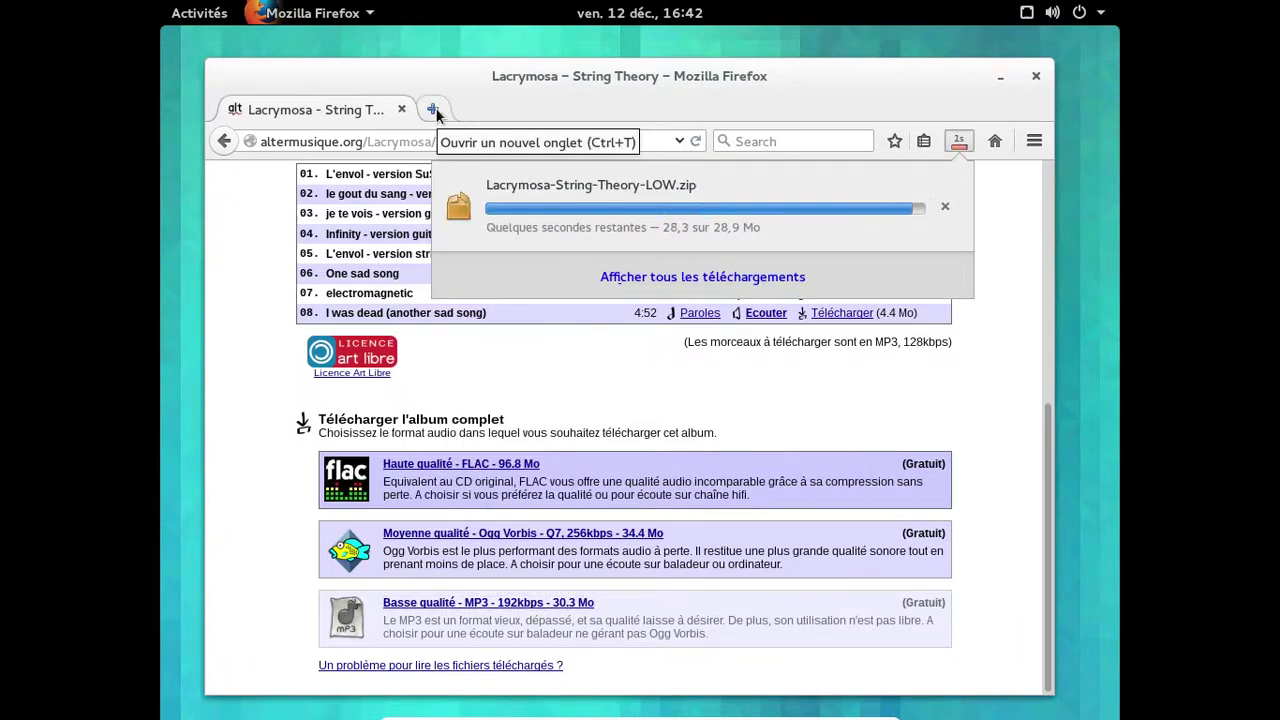
click(960, 143)
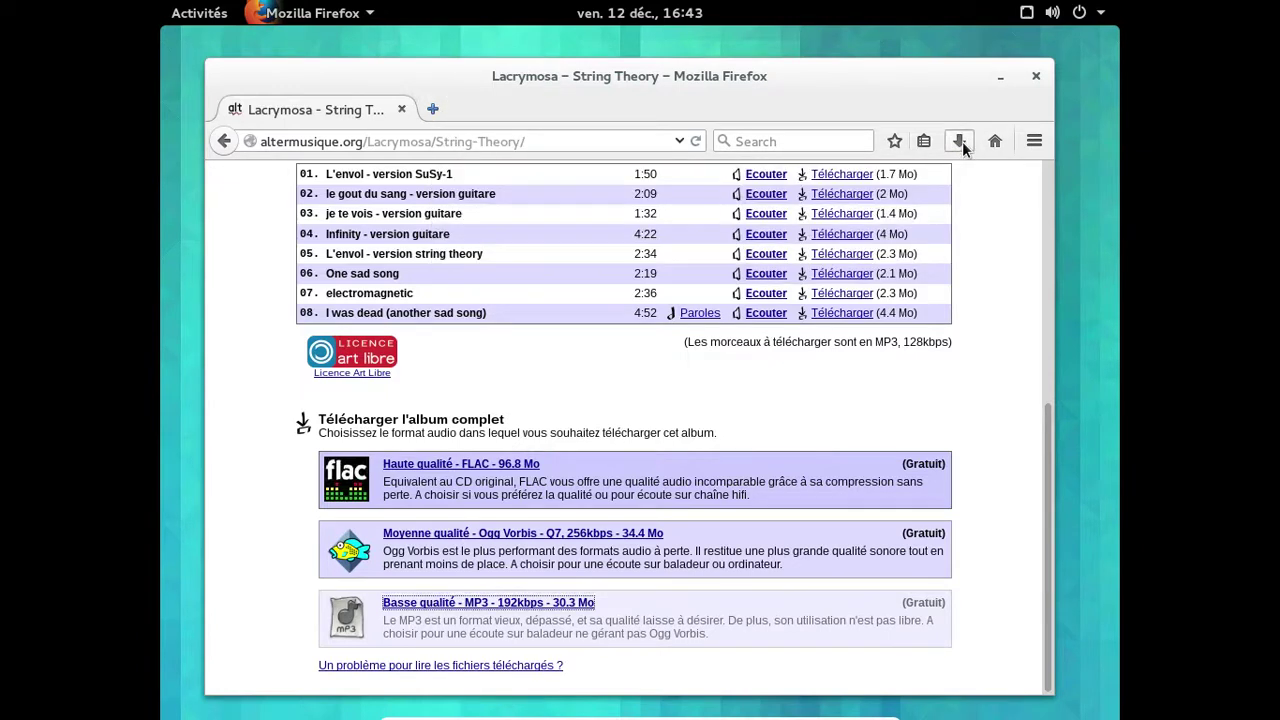
Close Firefox and open the Téléchargements folder in Fichiers.
click(1048, 76)
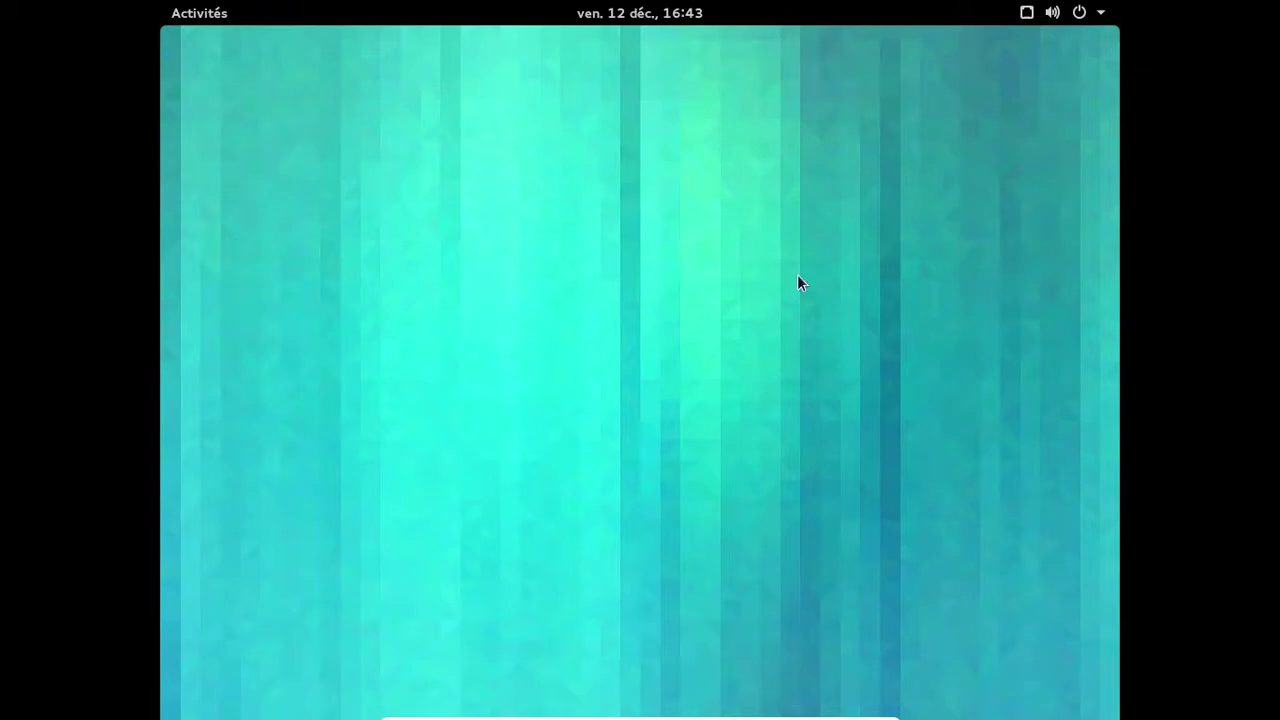
key(super)
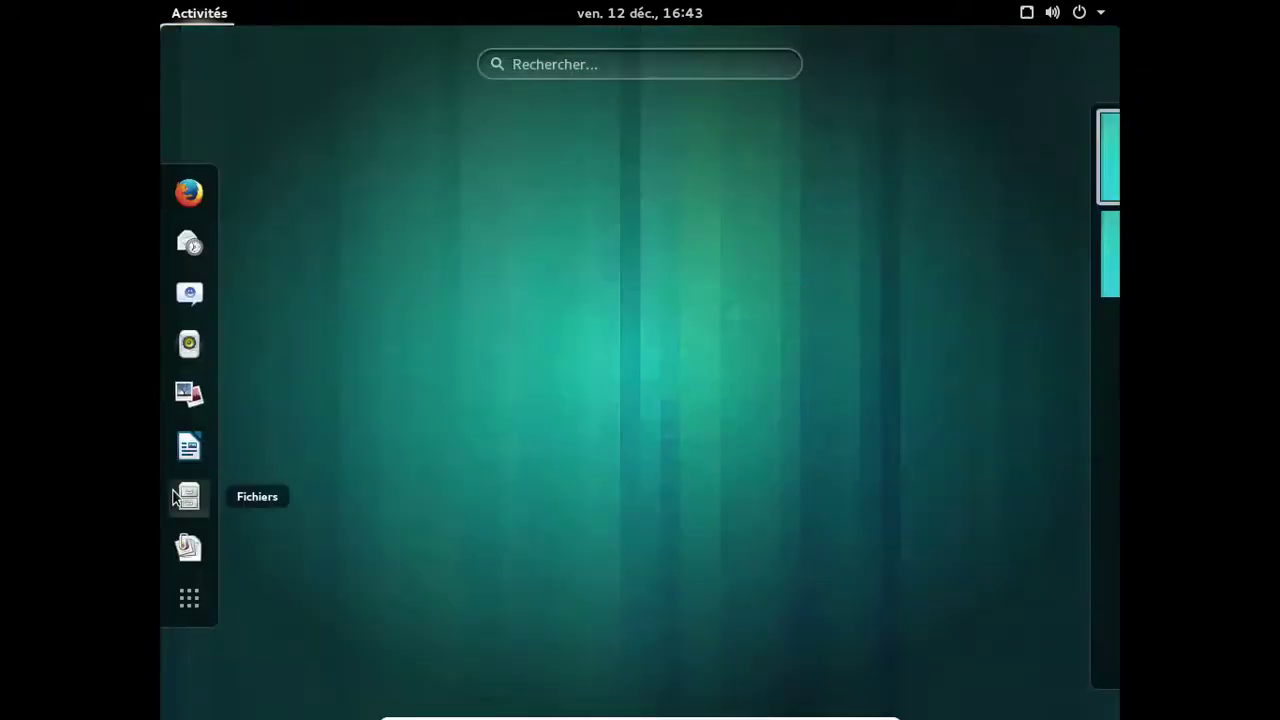
click(176, 492)
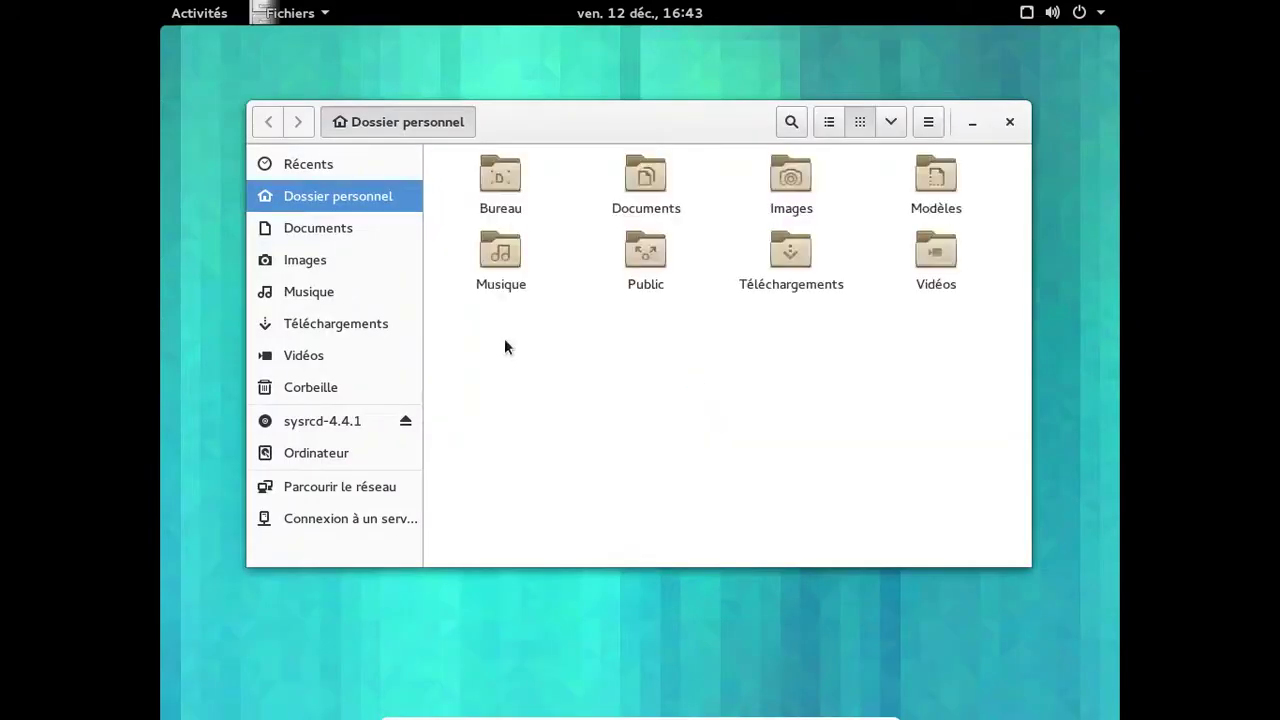
click(785, 250)
double_click(785, 250)
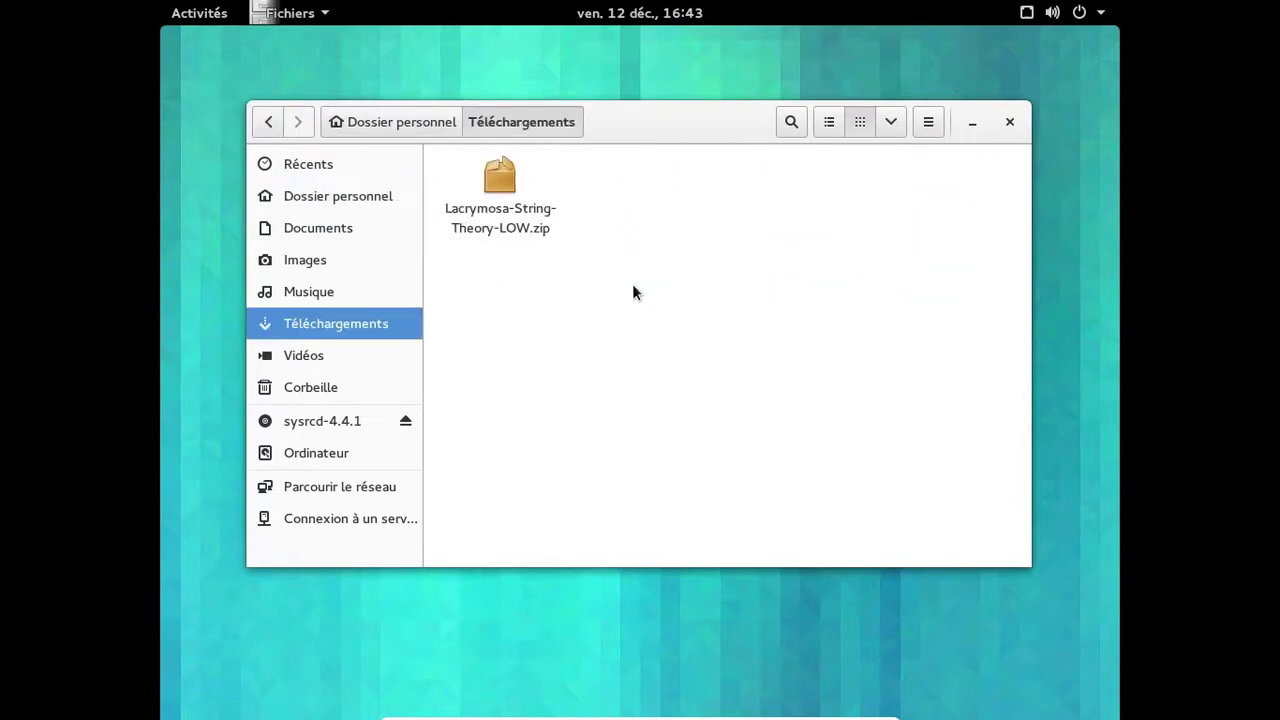
Extract the String Theory zip here and check the Lacrymosa - 2010 - String-Theory folder.
right_click(536, 229)
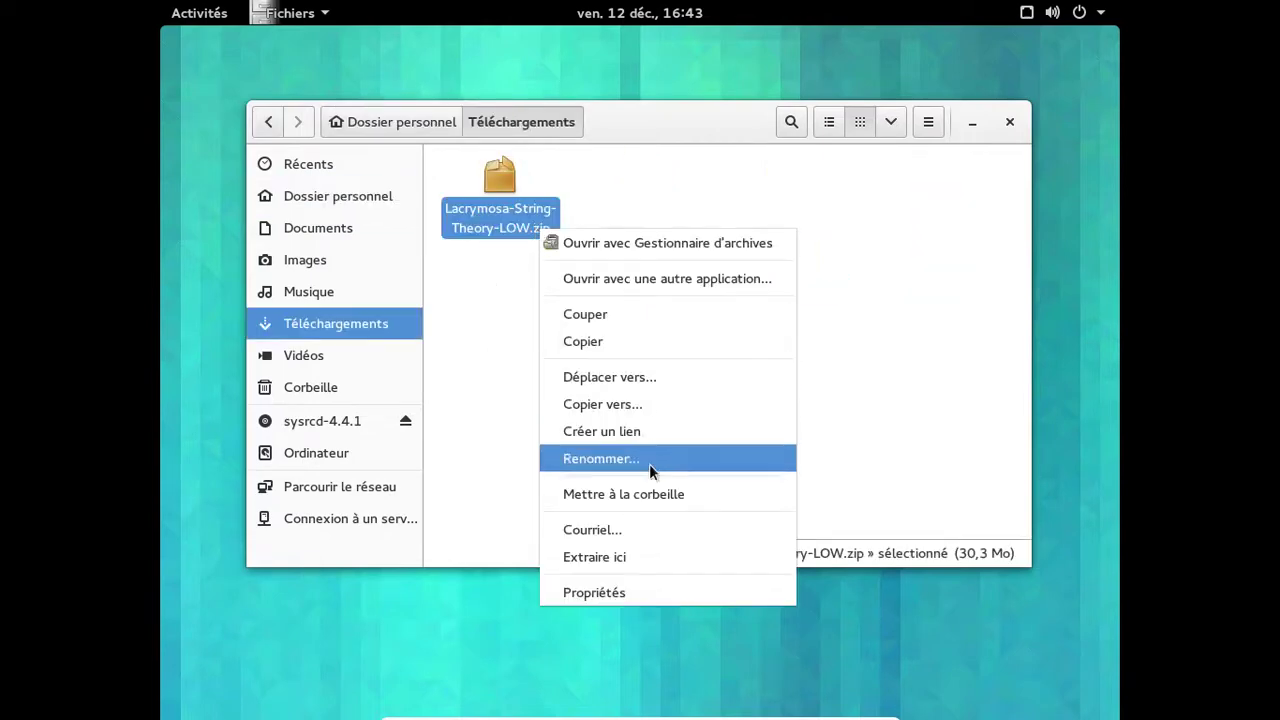
click(625, 550)
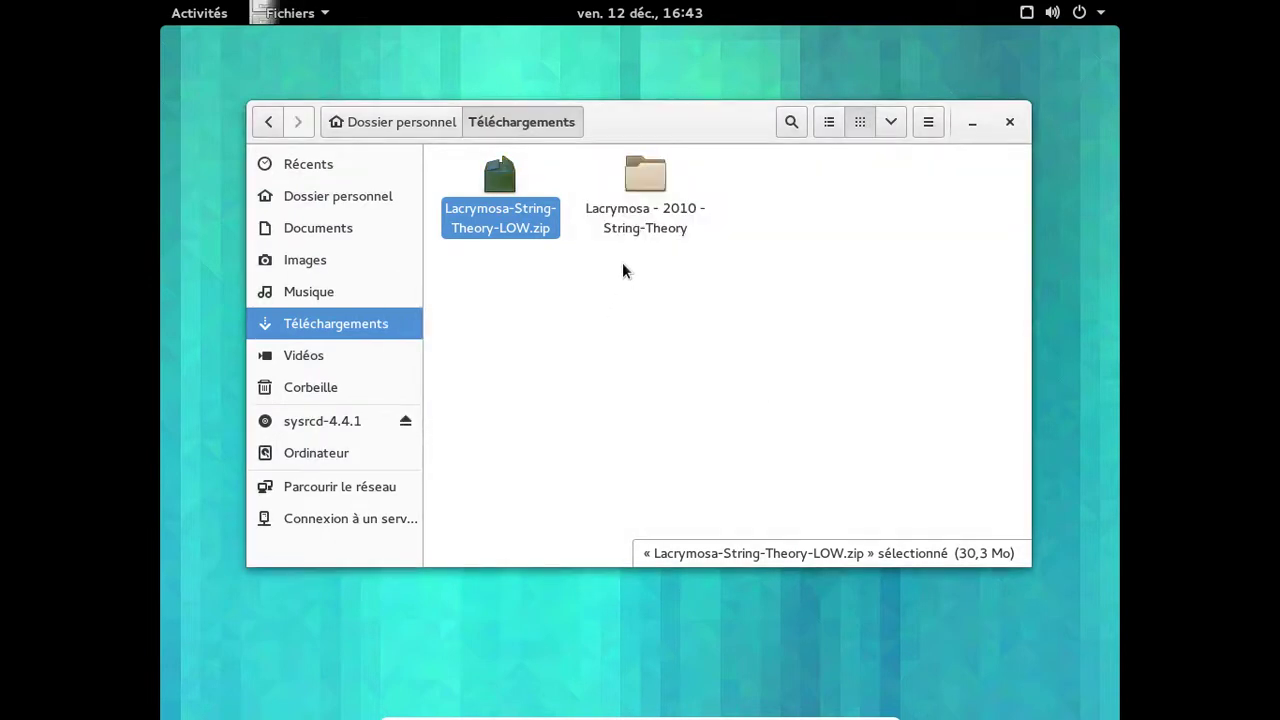
double_click(615, 233)
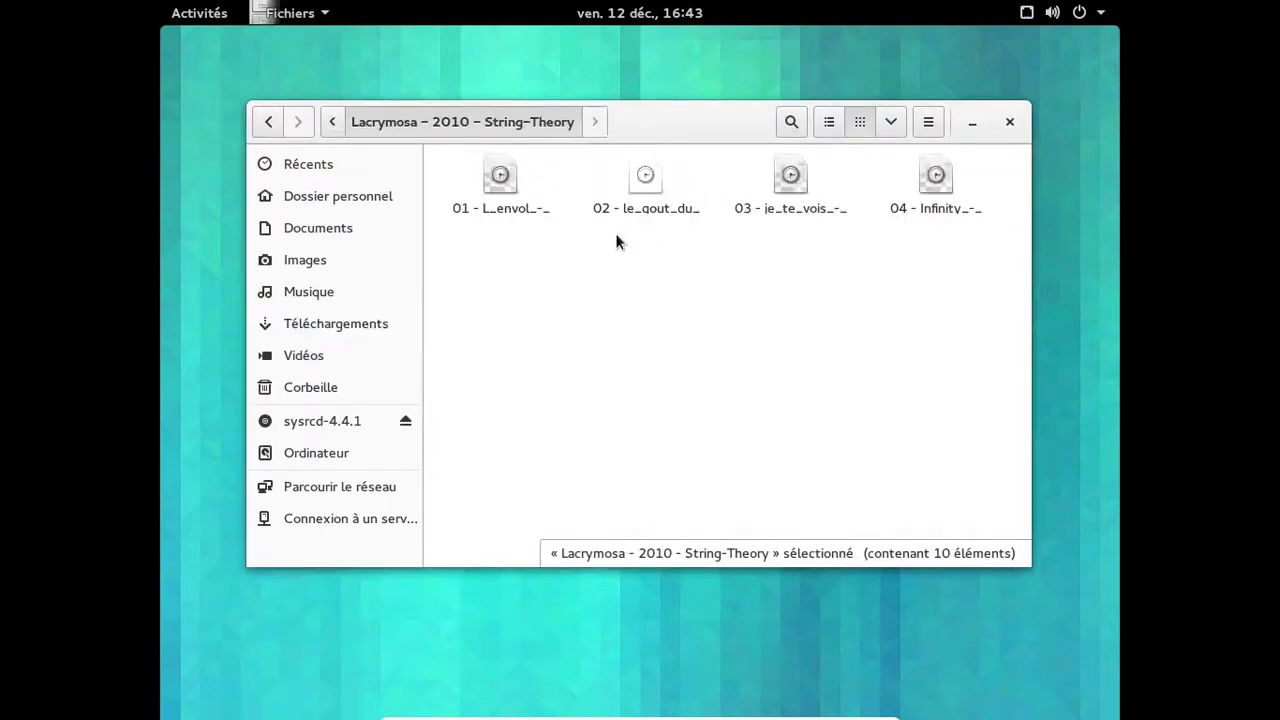
click(334, 121)
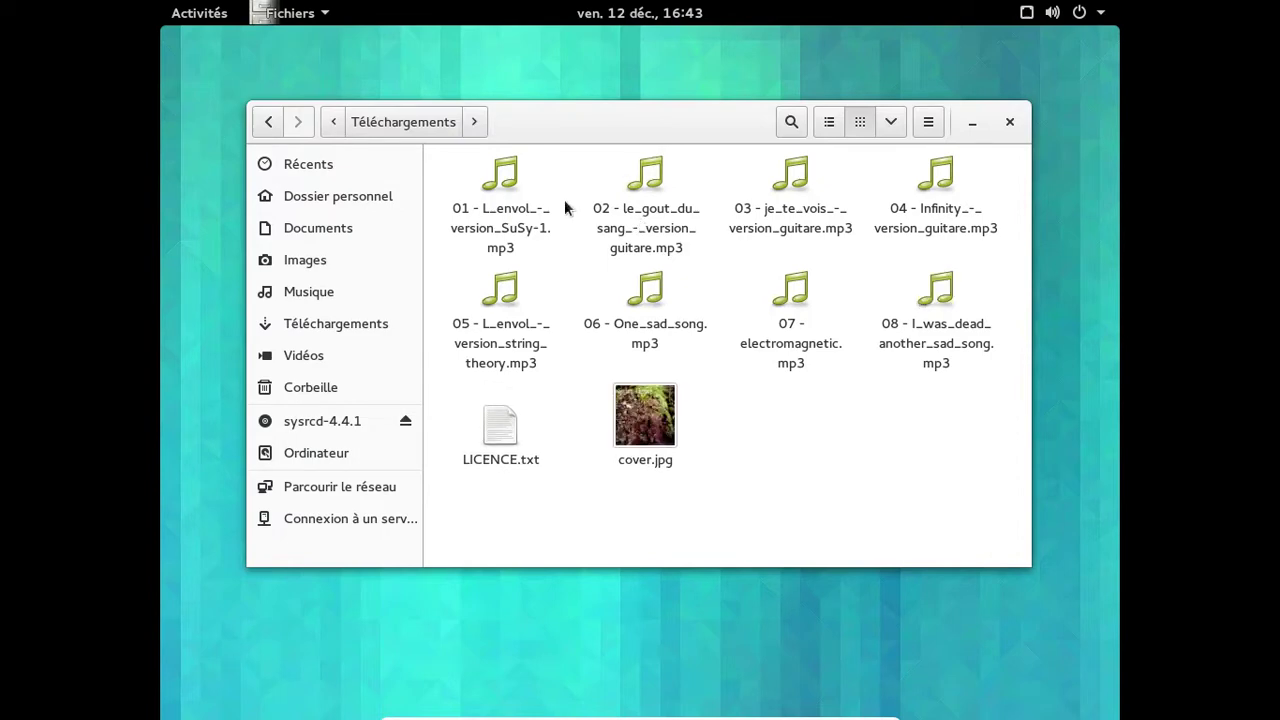
click(426, 124)
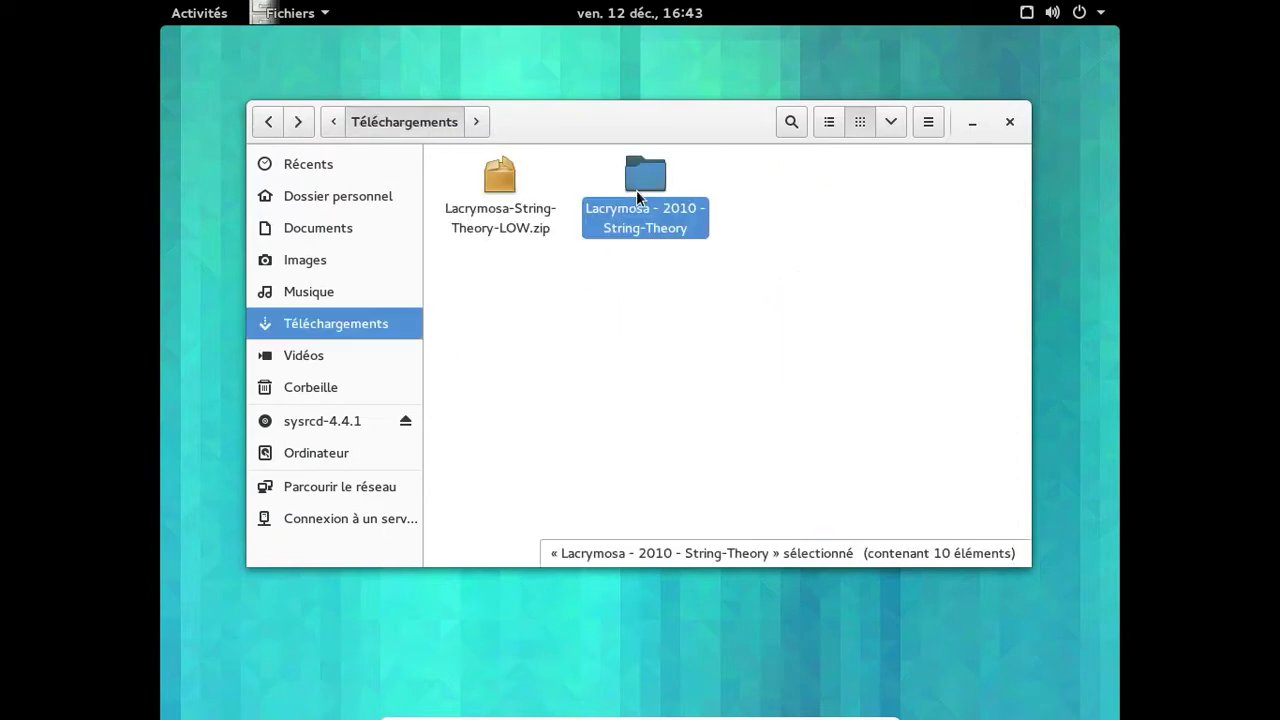
Paste the album folder into Musique and launch Rhythmbox.
click(342, 300)
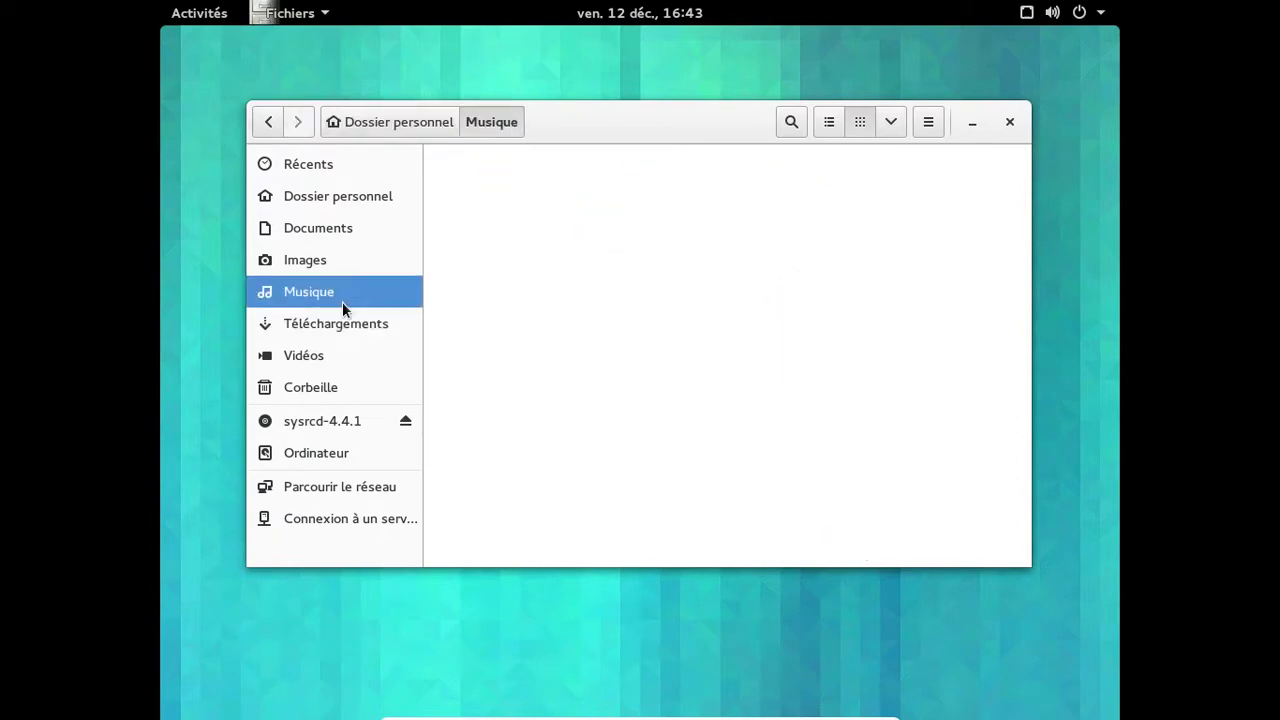
right_click(587, 339)
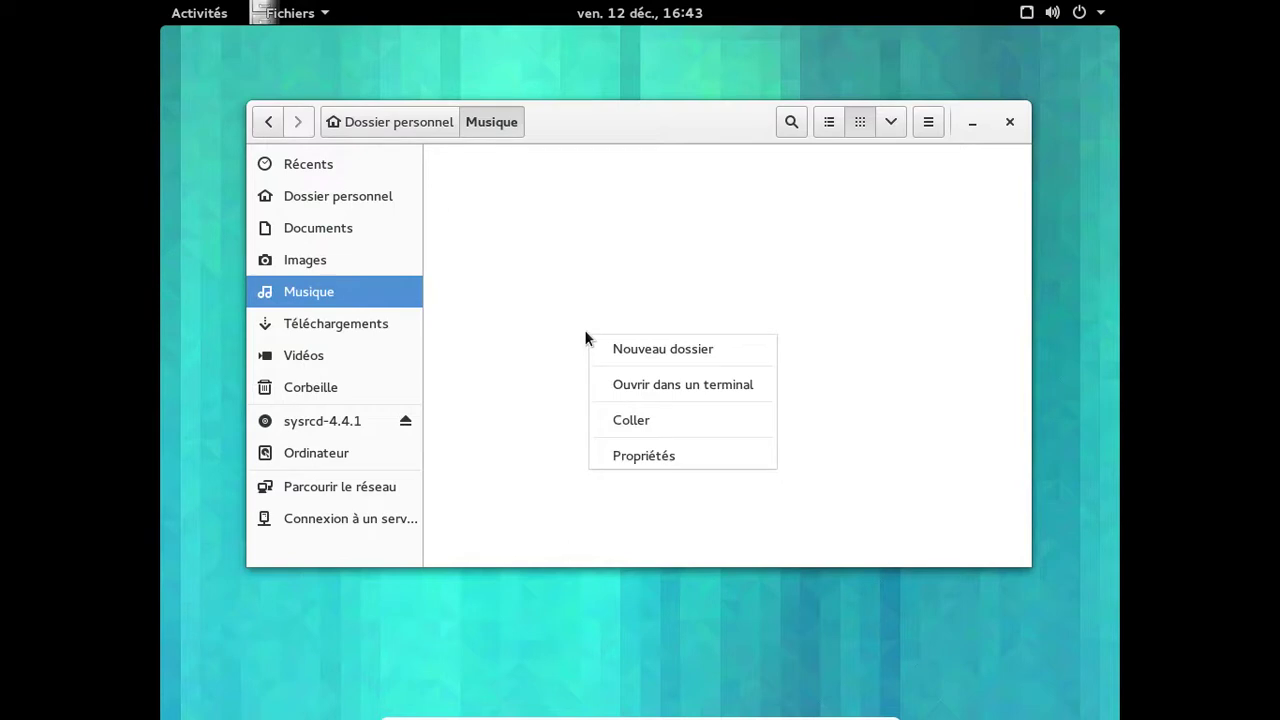
click(643, 419)
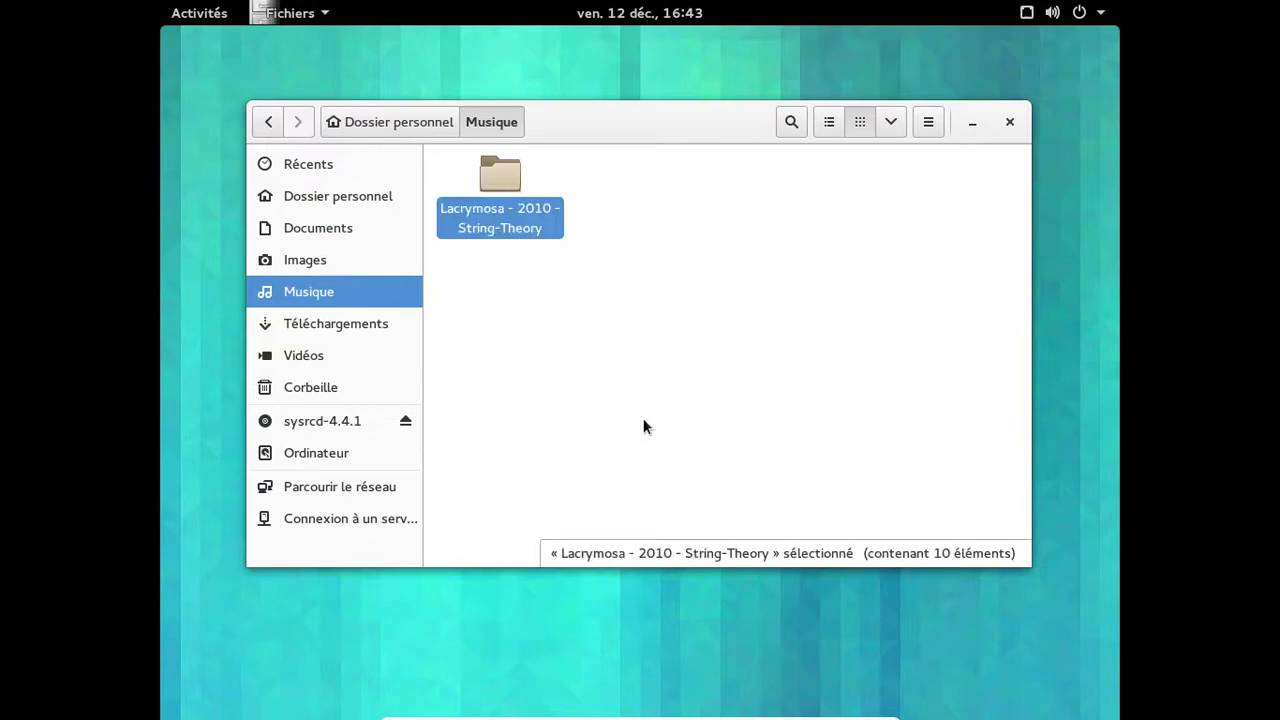
key(super)
click(212, 353)
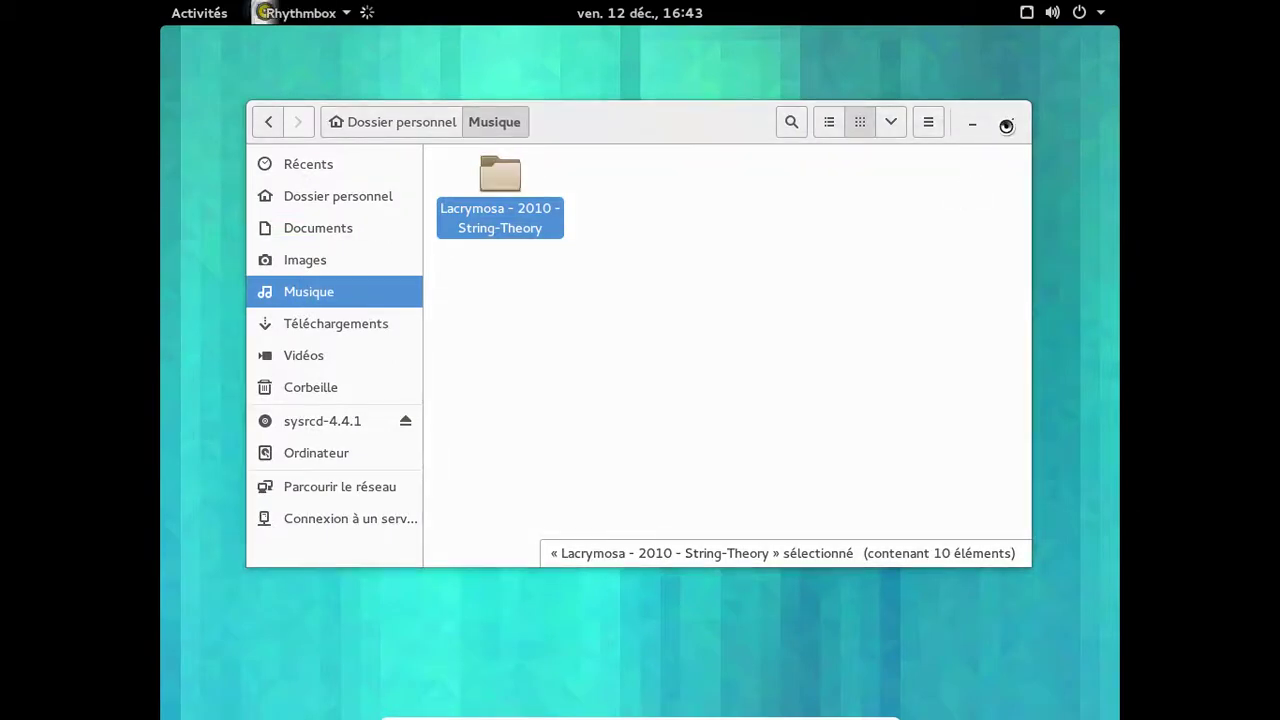
Close Files, play L'envol - version SuSy-1 in Rhythmbox, then pause it and quit Rhythmbox.
click(1007, 124)
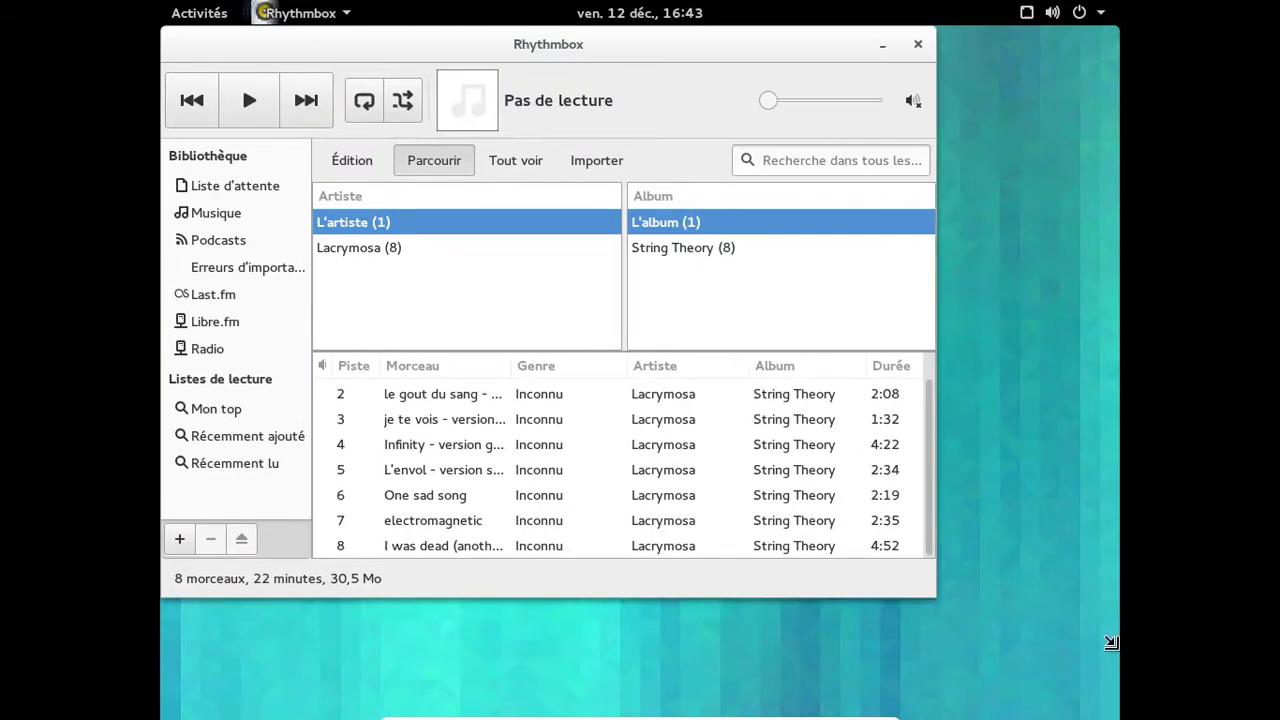
double_click(618, 396)
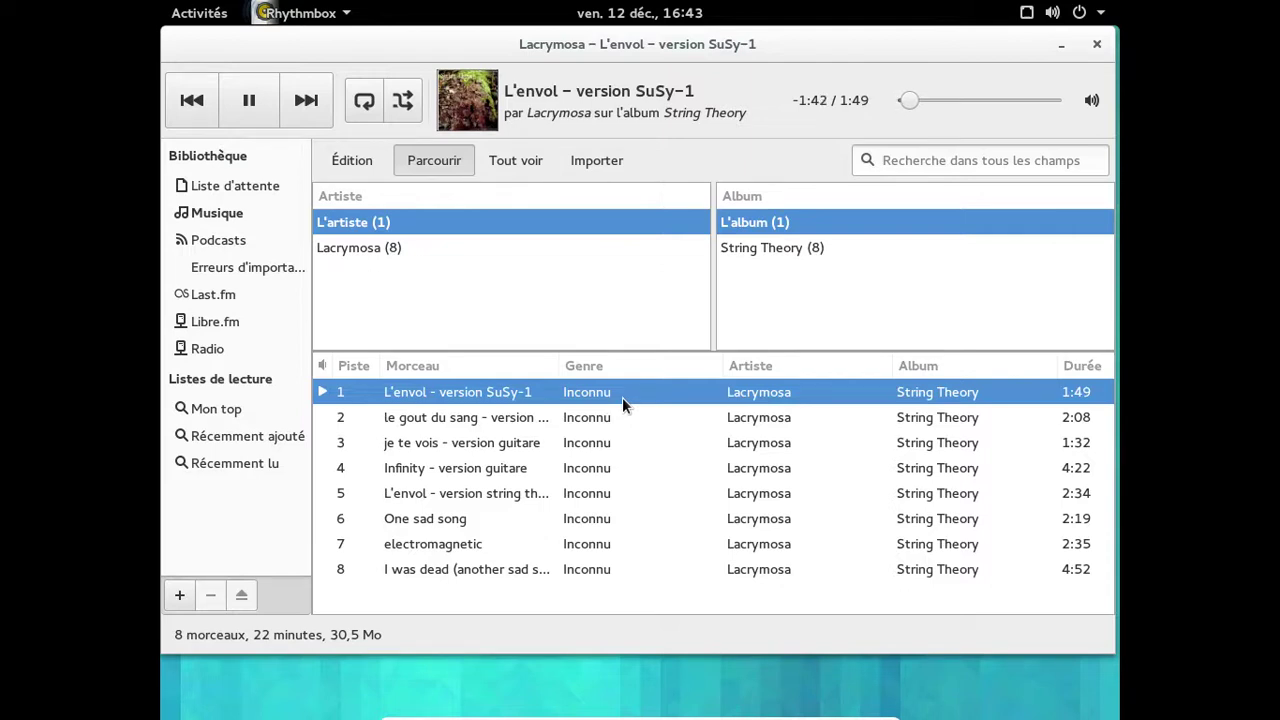
click(271, 100)
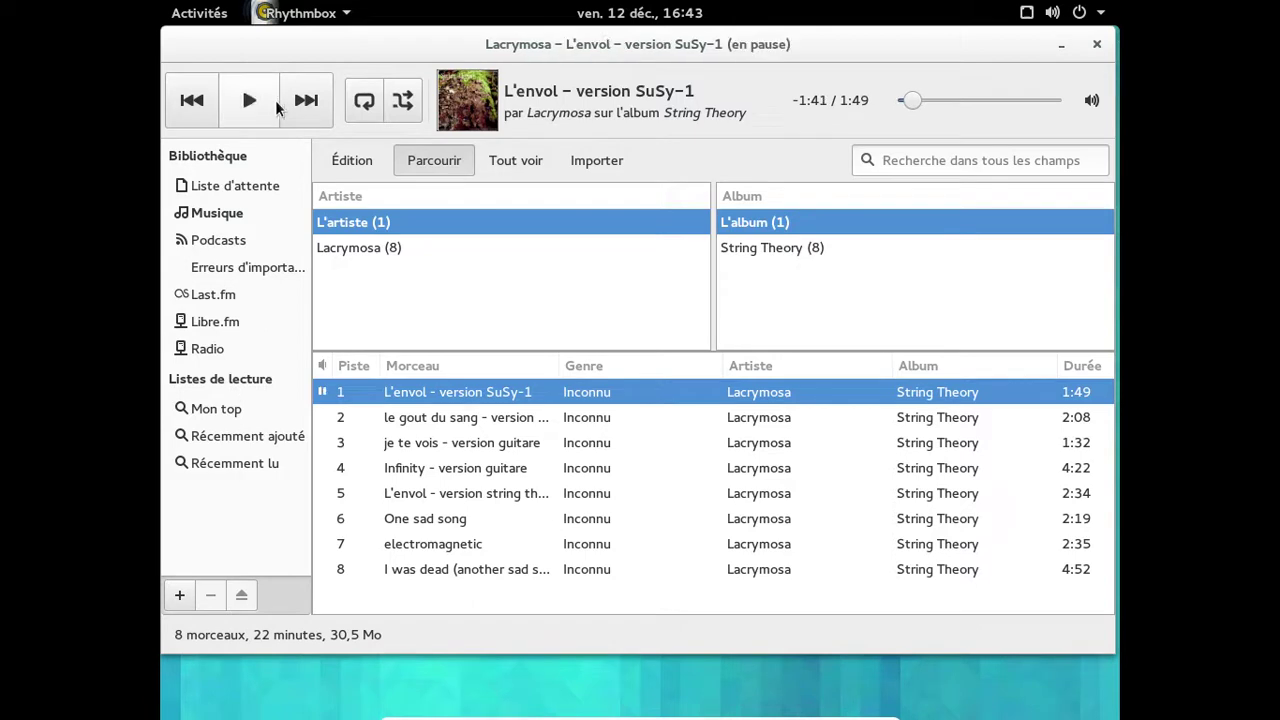
click(1096, 44)
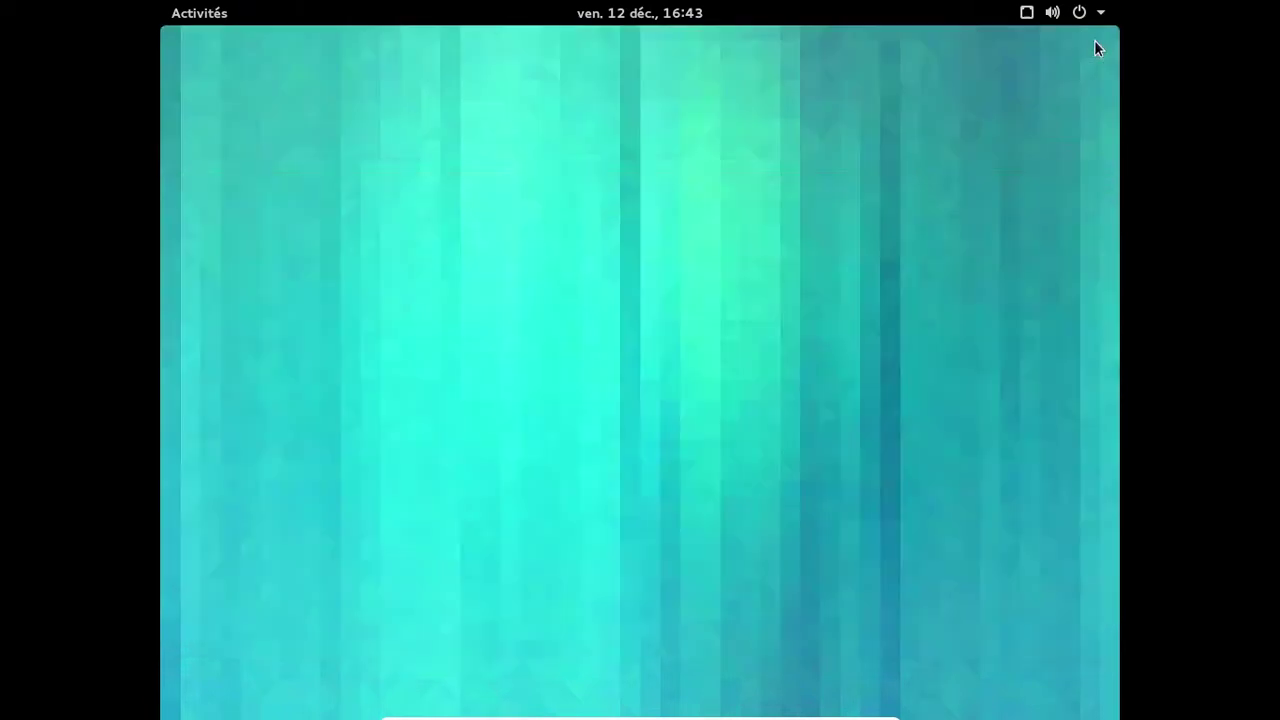
click(195, 15)
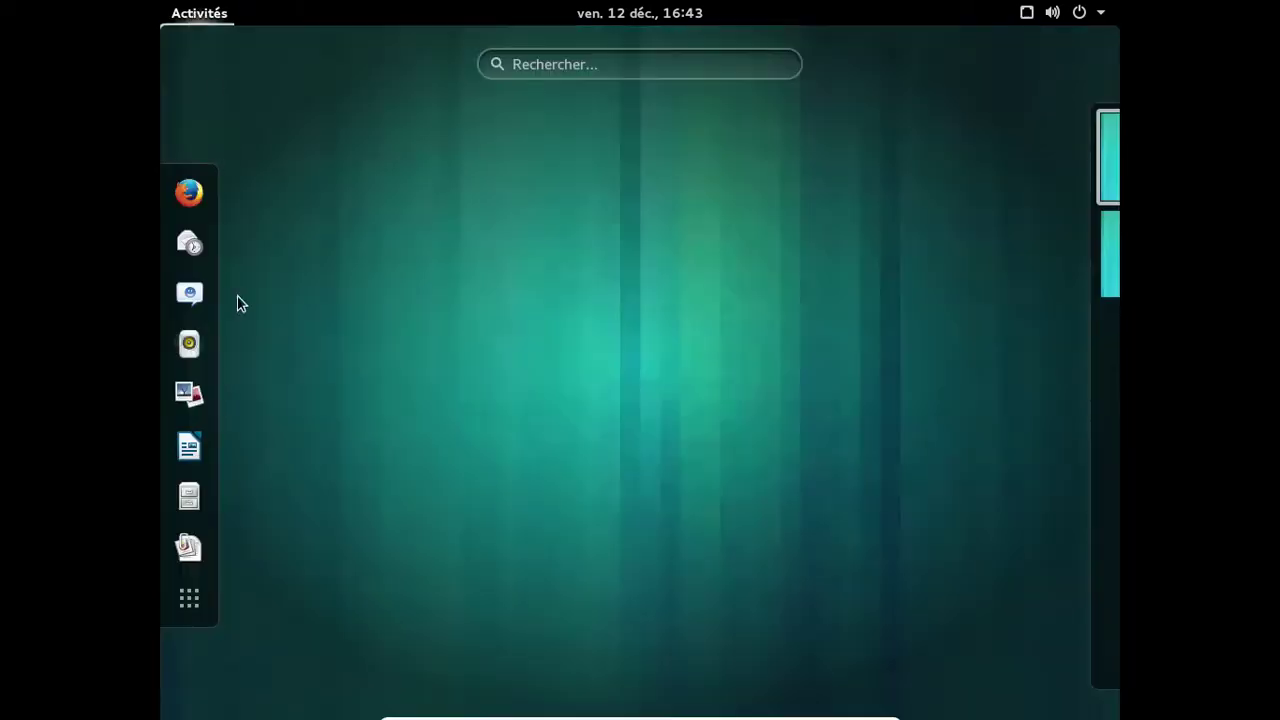
click(190, 392)
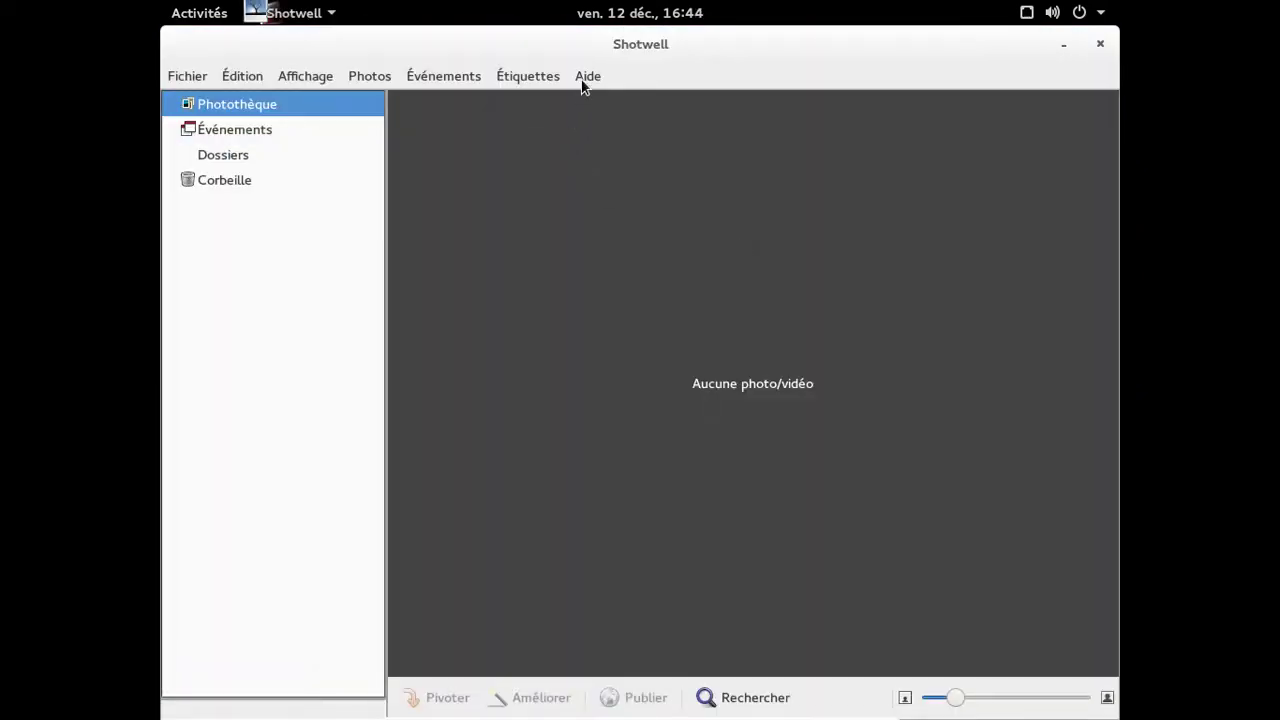
click(583, 77)
click(615, 196)
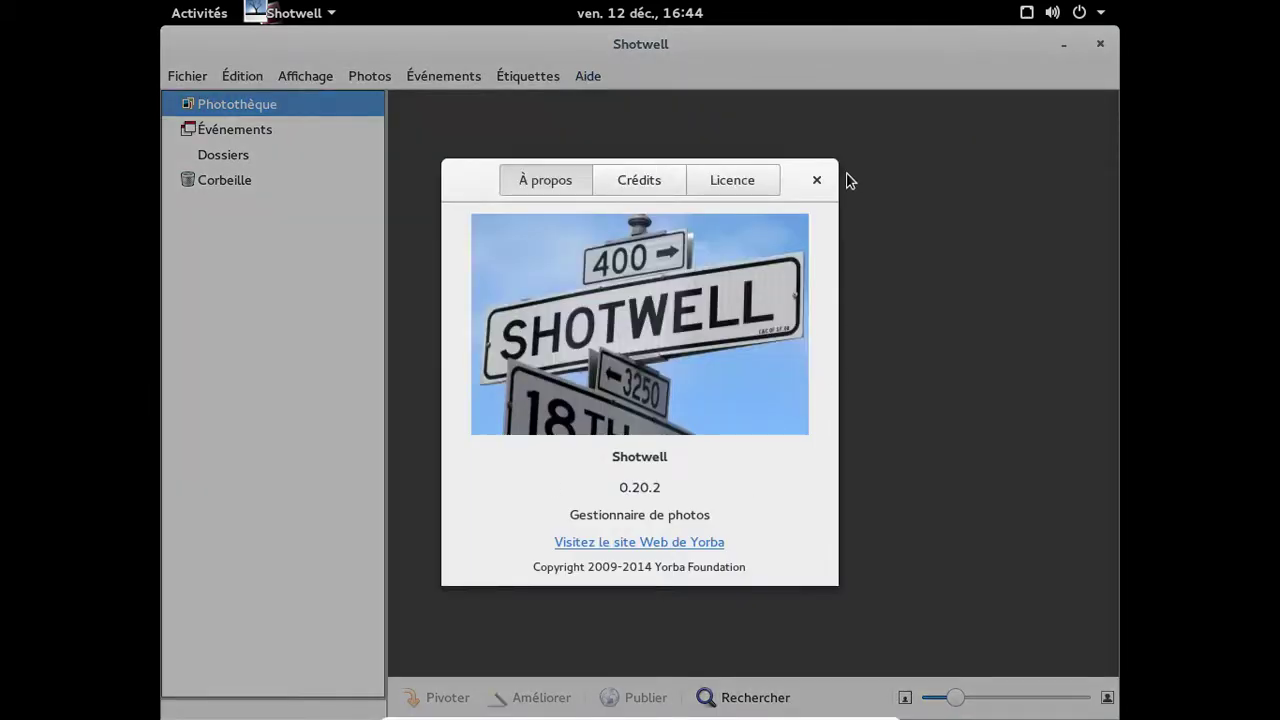
click(817, 180)
click(1098, 47)
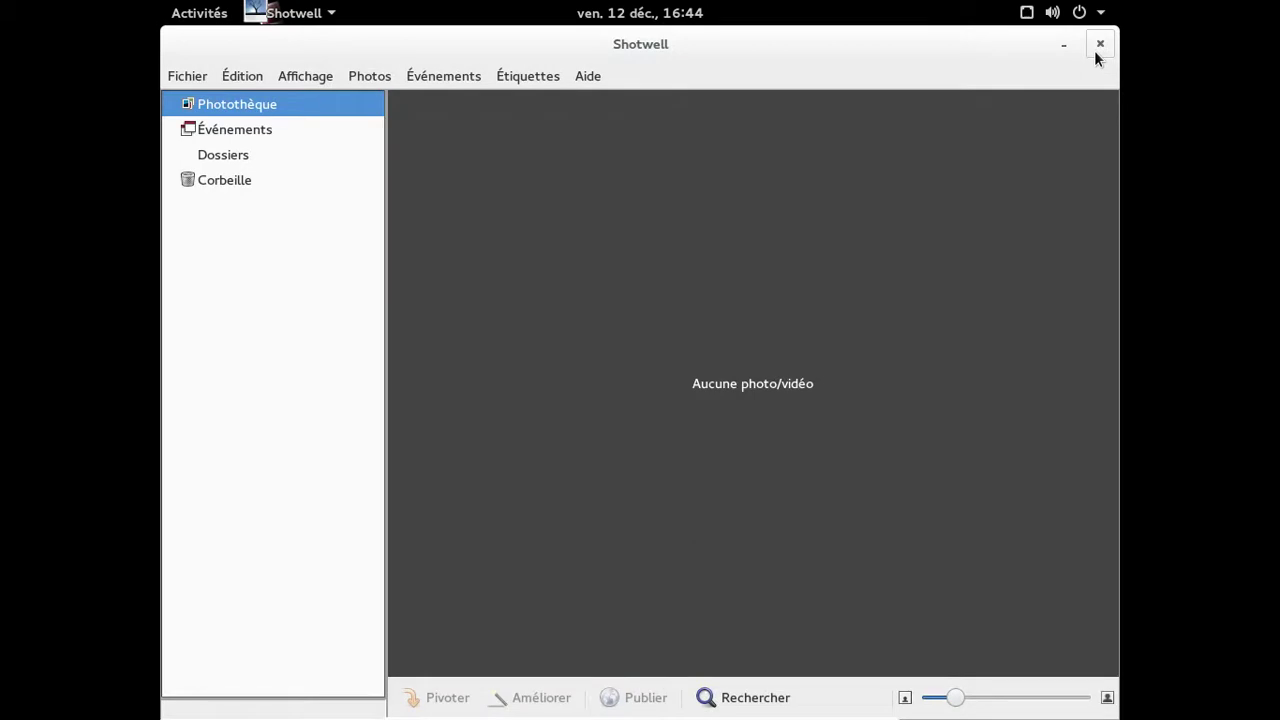
Browse to the third page of applications and launch Solitaire AisleRiot.
click(218, 16)
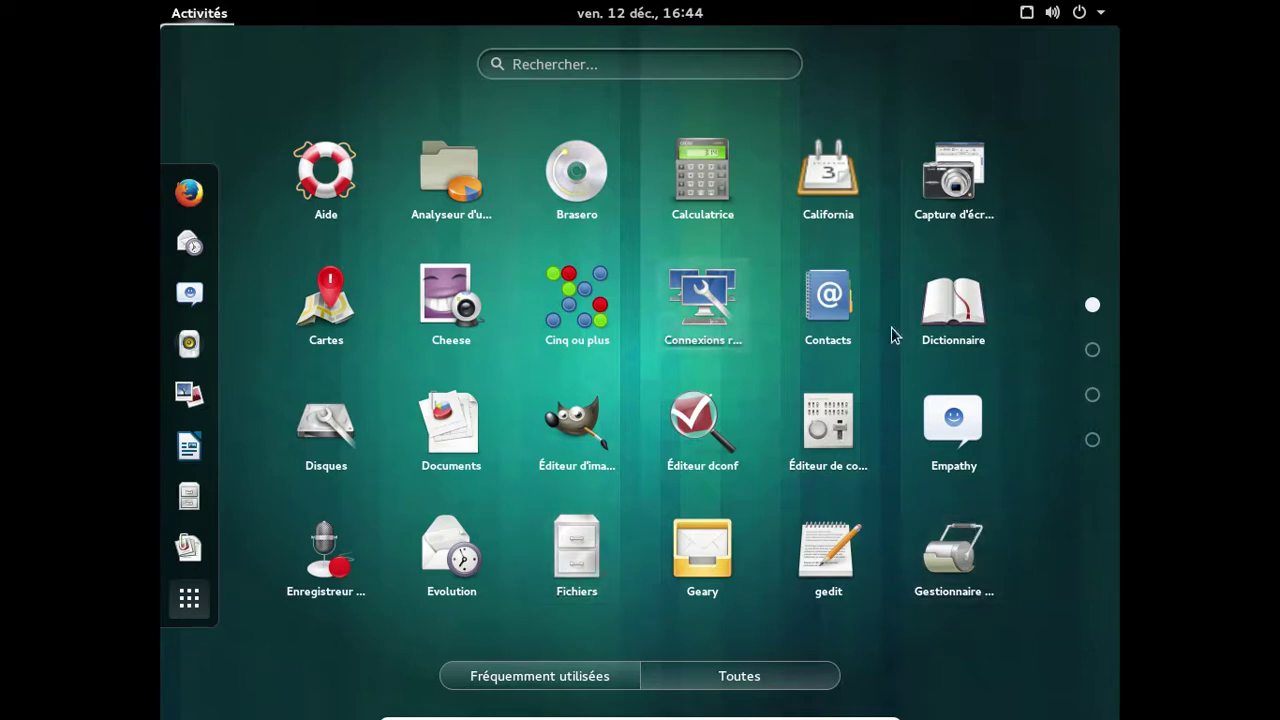
click(1092, 349)
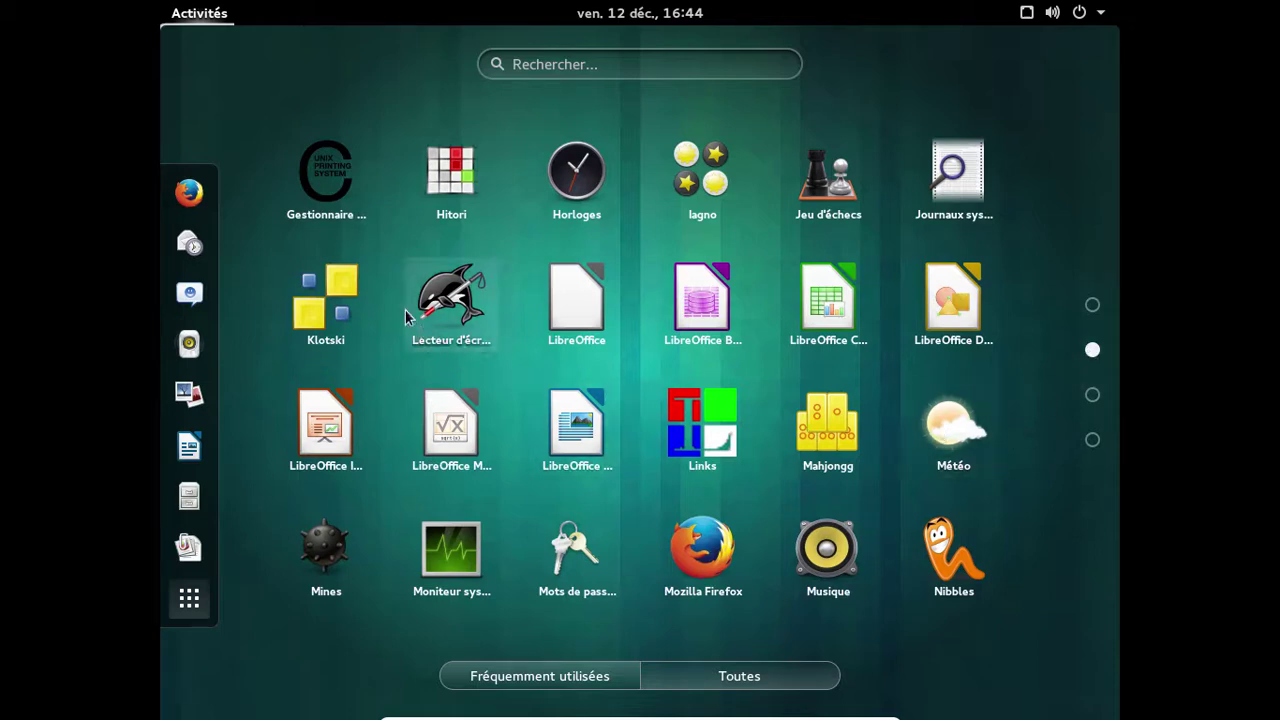
click(1092, 397)
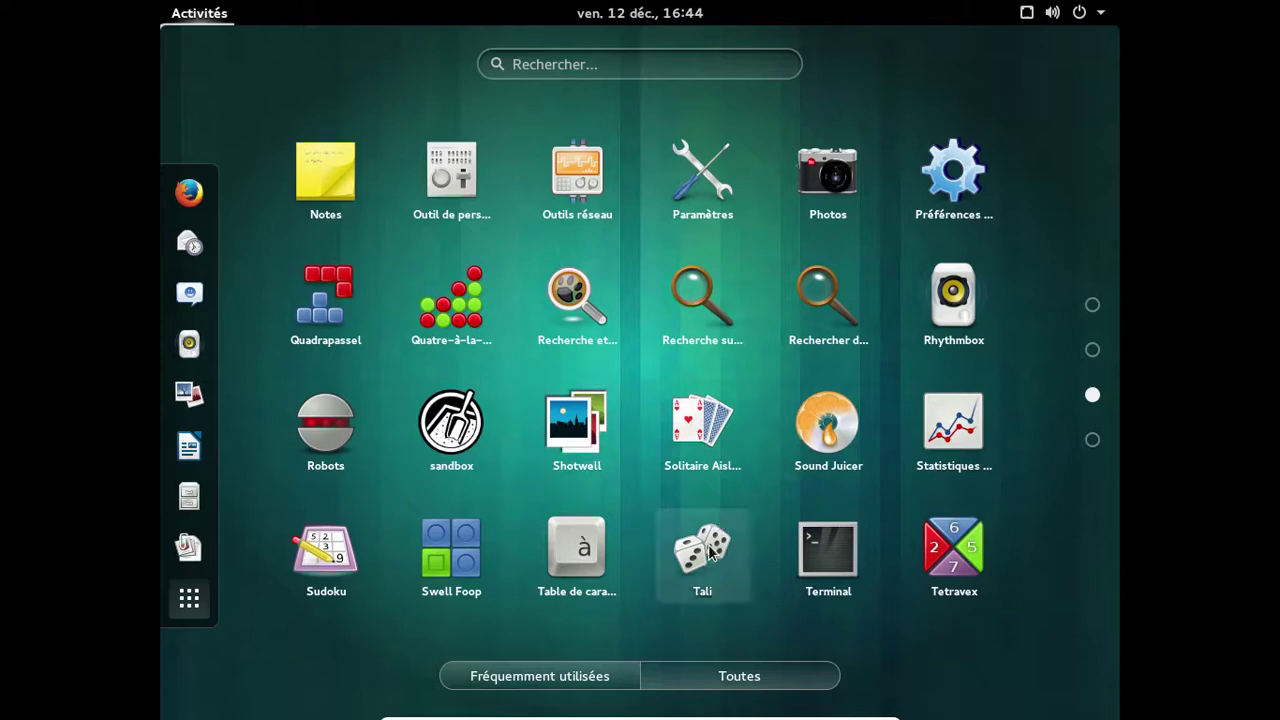
click(713, 421)
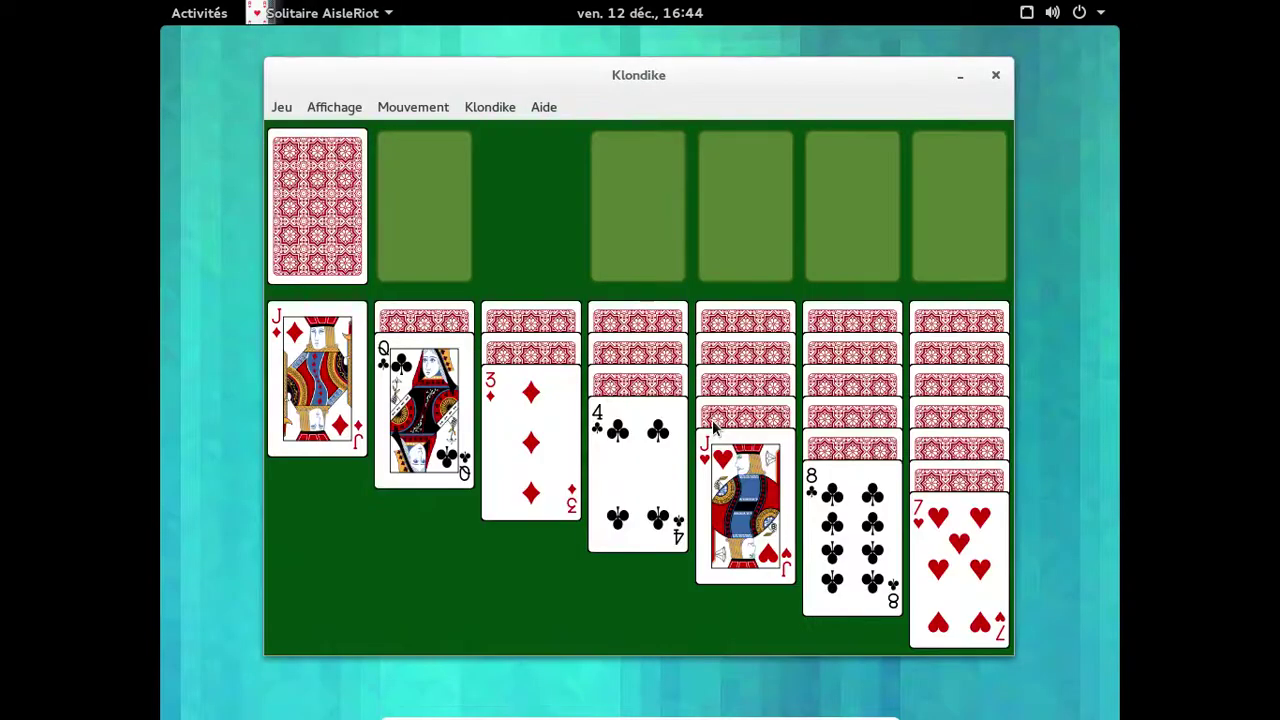
View AisleRiot's version 3.14.1 in Aide > À propos, quit Klondike, and open the status menu.
click(546, 107)
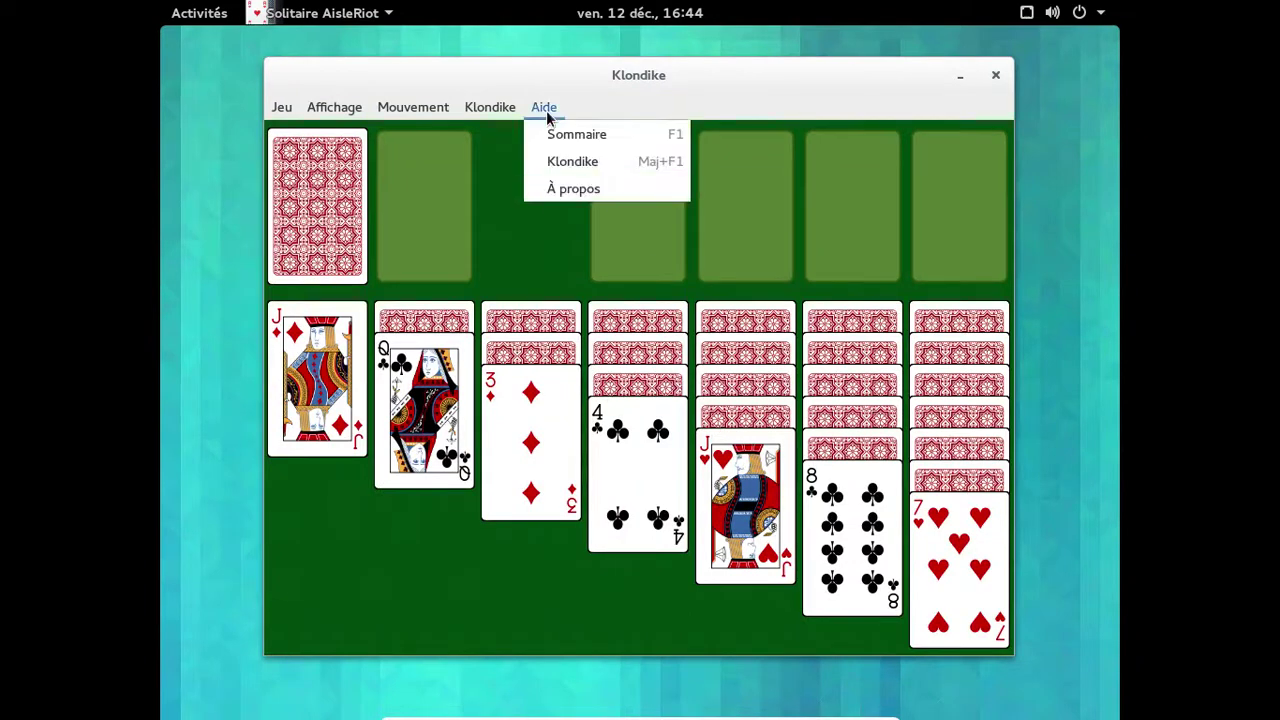
click(578, 186)
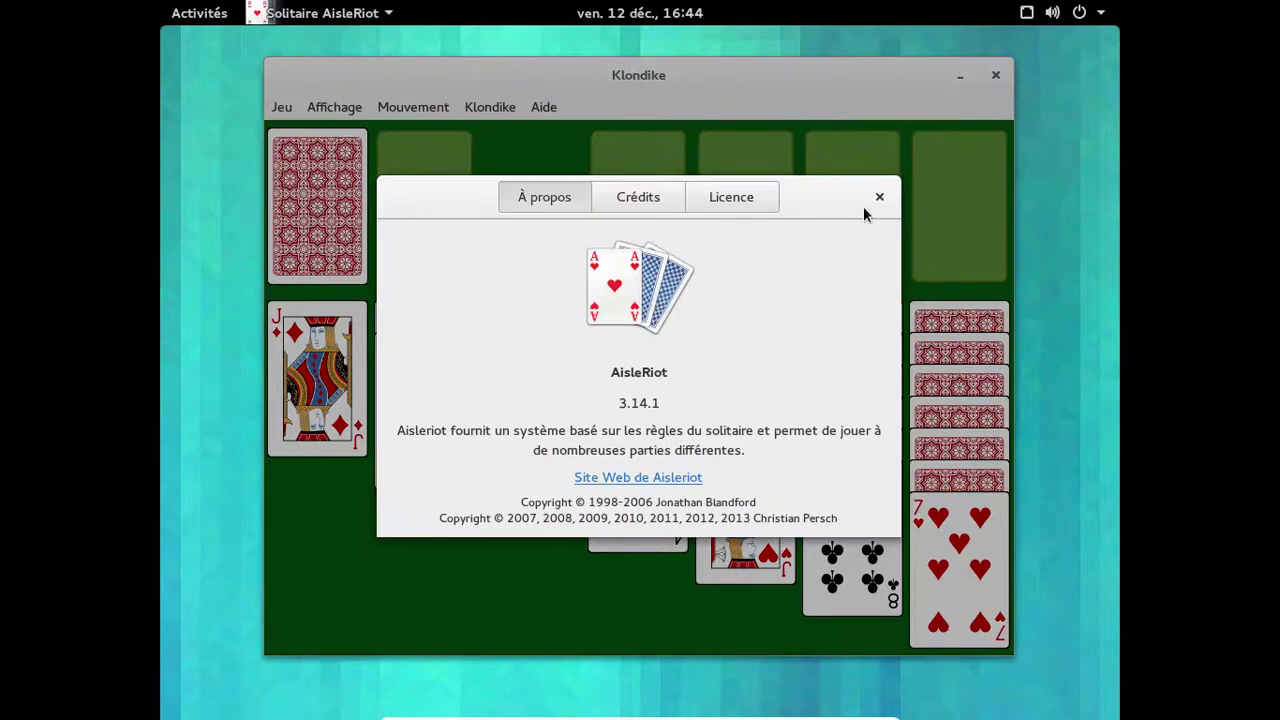
click(879, 197)
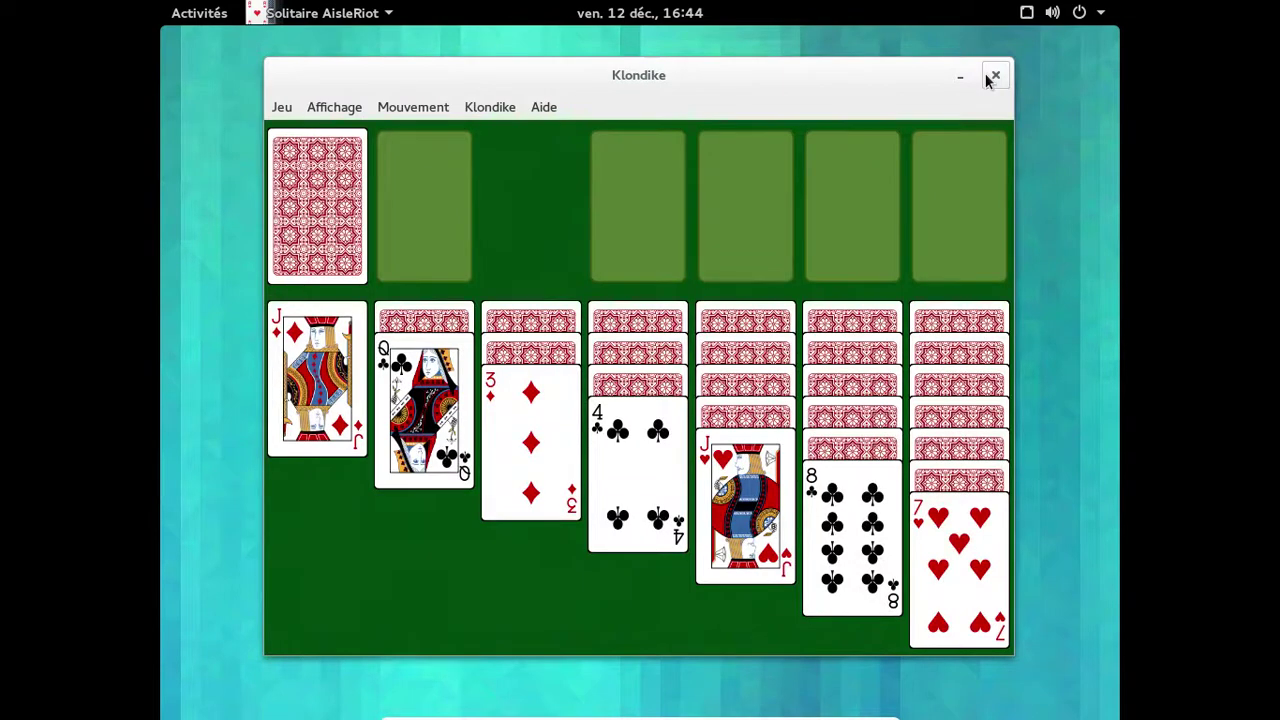
click(986, 74)
click(1030, 14)
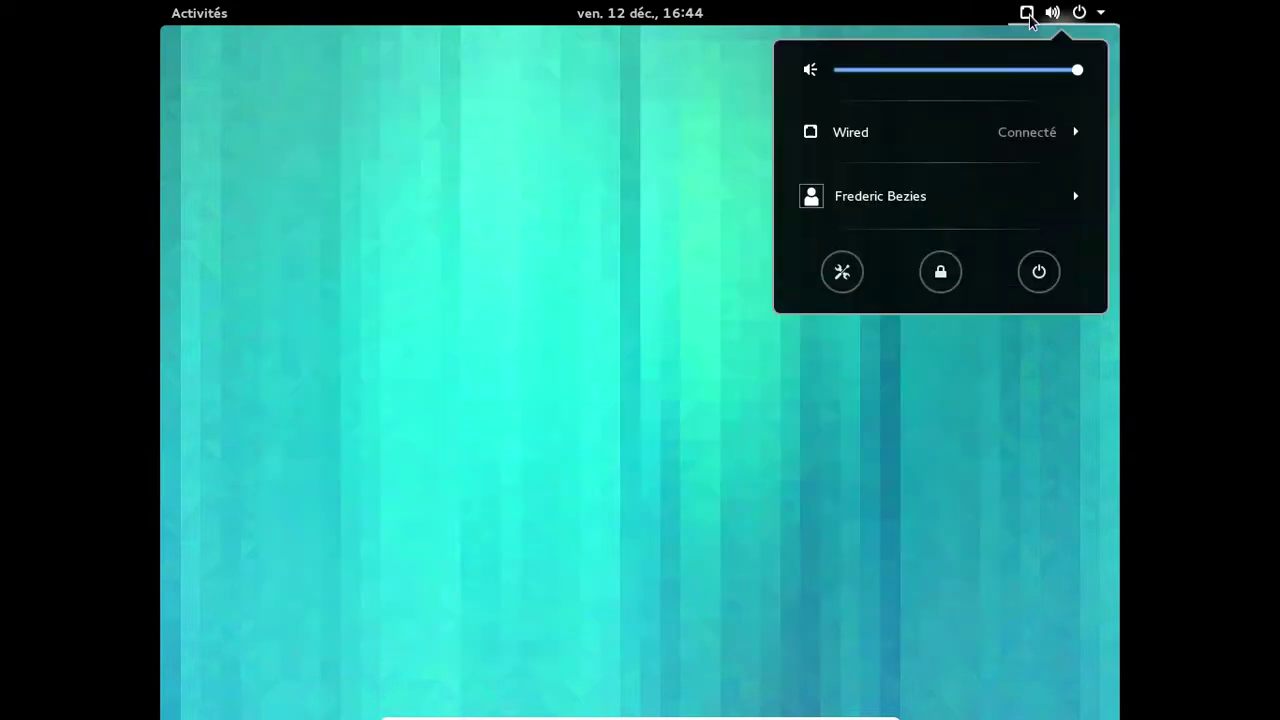
Set the Date & heure time zone to CET (Paris, France) and close Paramètres.
click(841, 272)
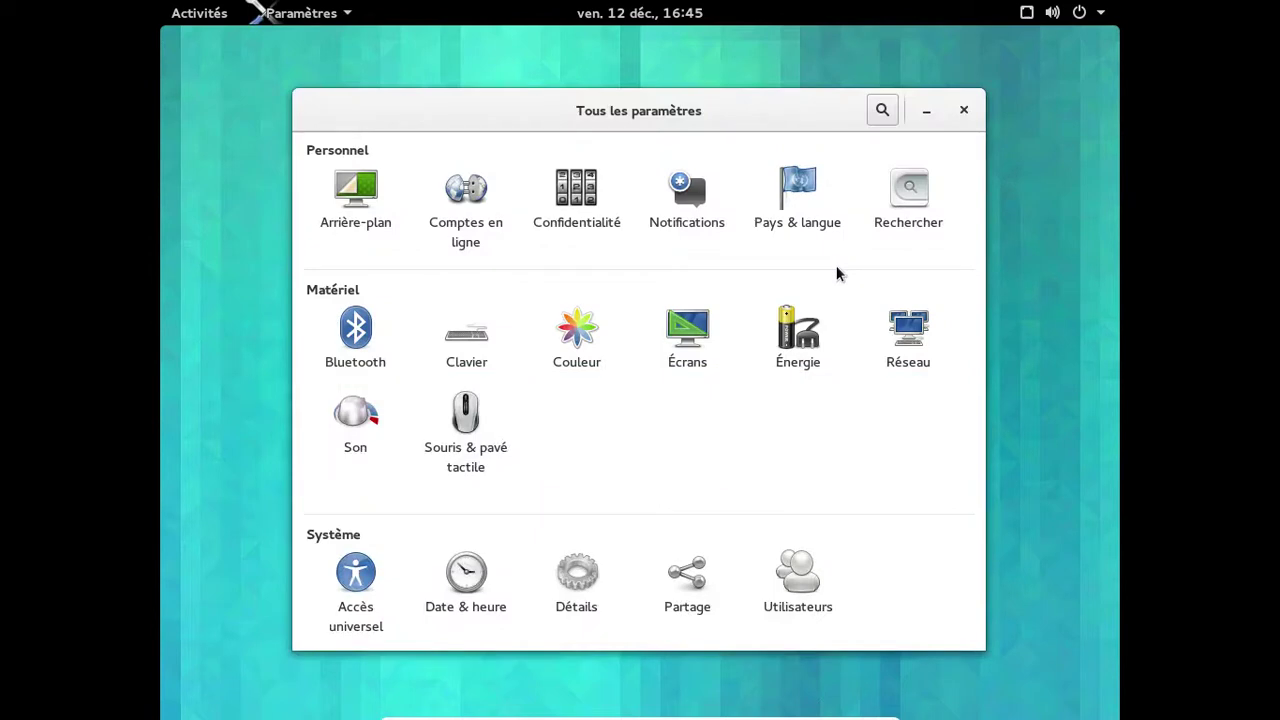
click(491, 573)
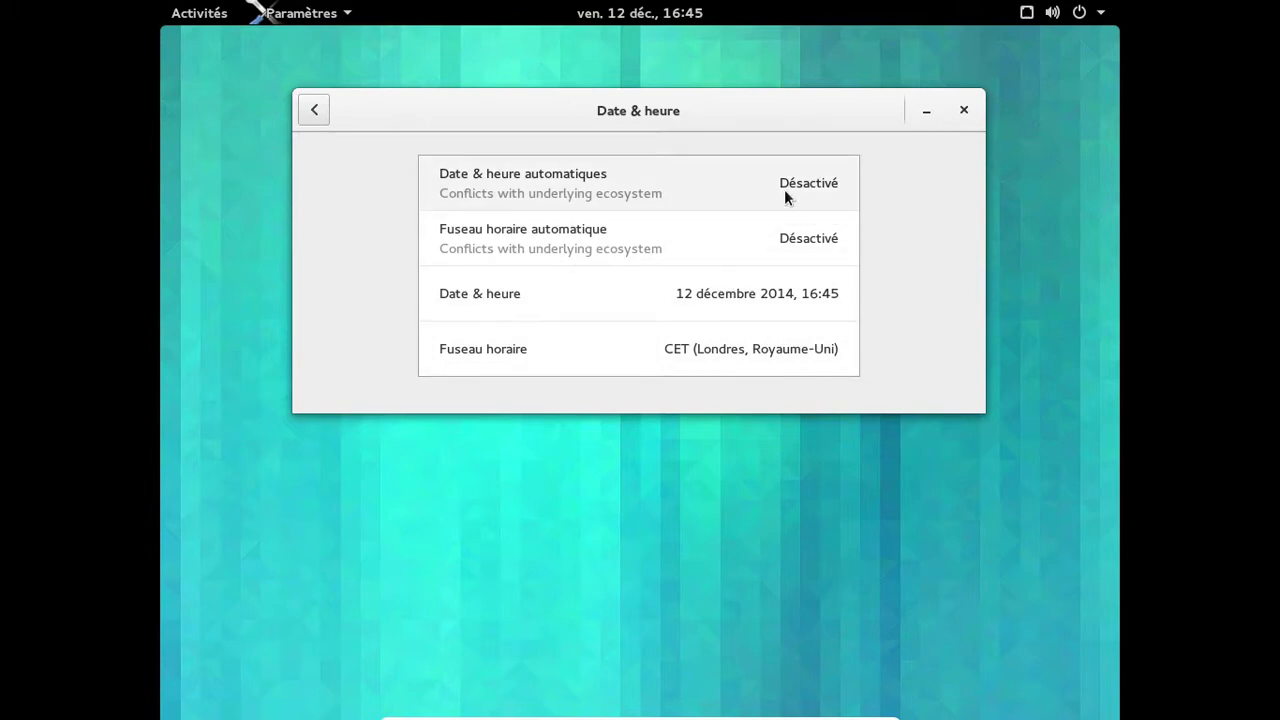
click(763, 352)
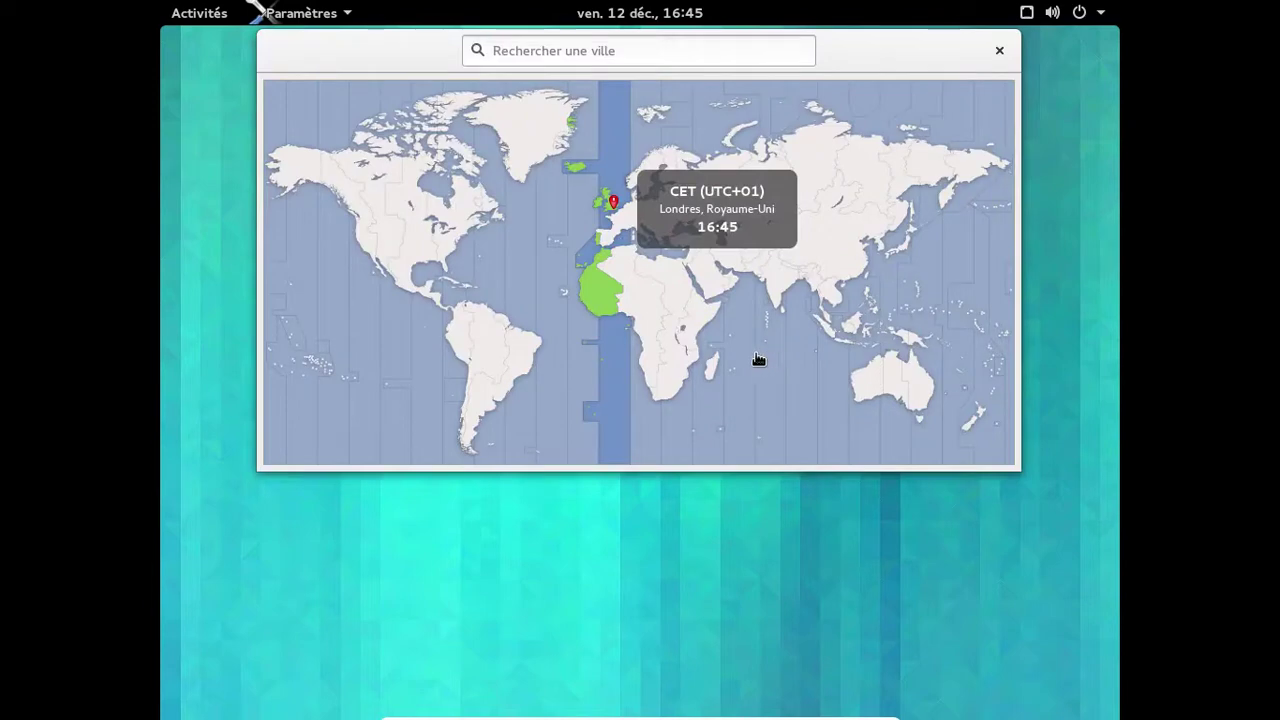
click(621, 222)
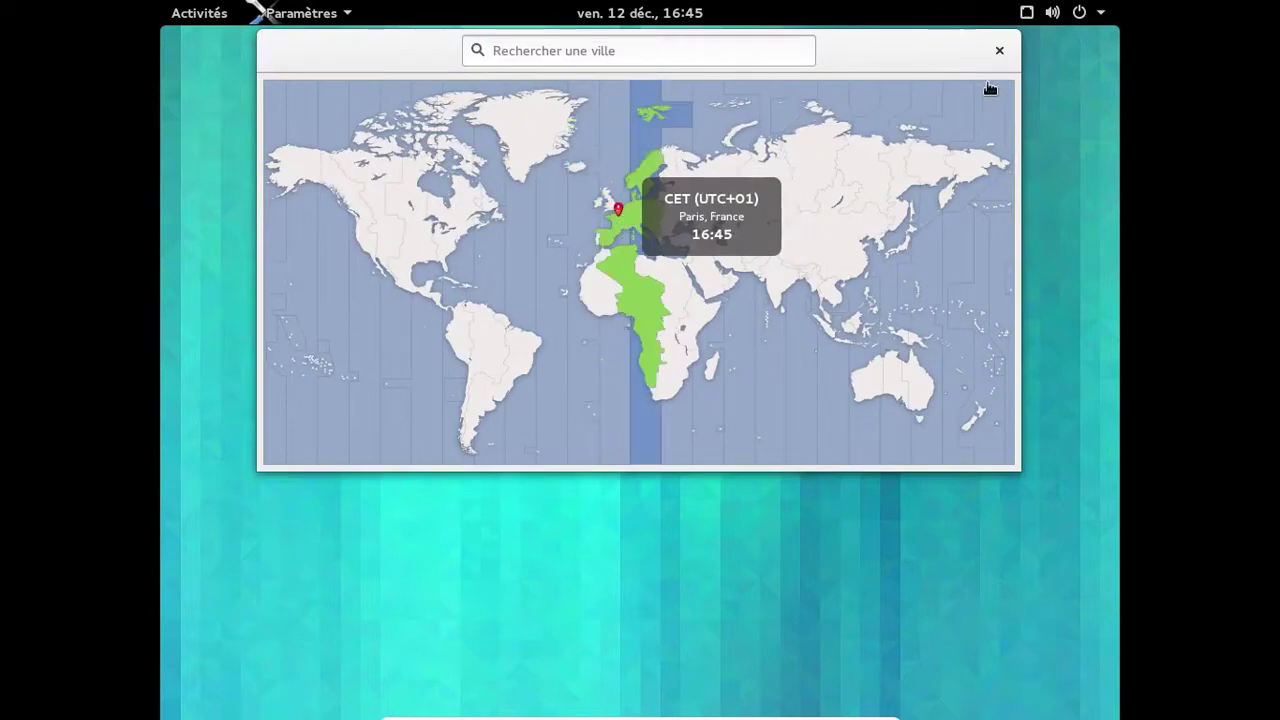
click(996, 49)
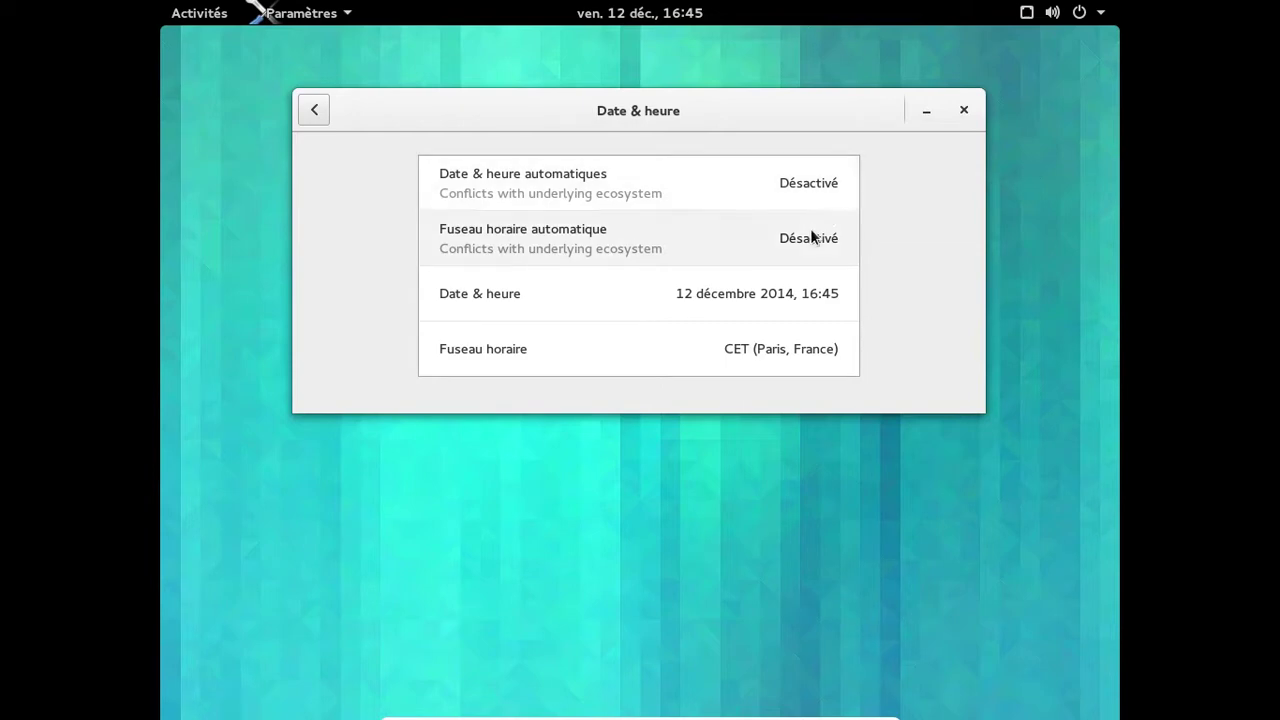
click(964, 111)
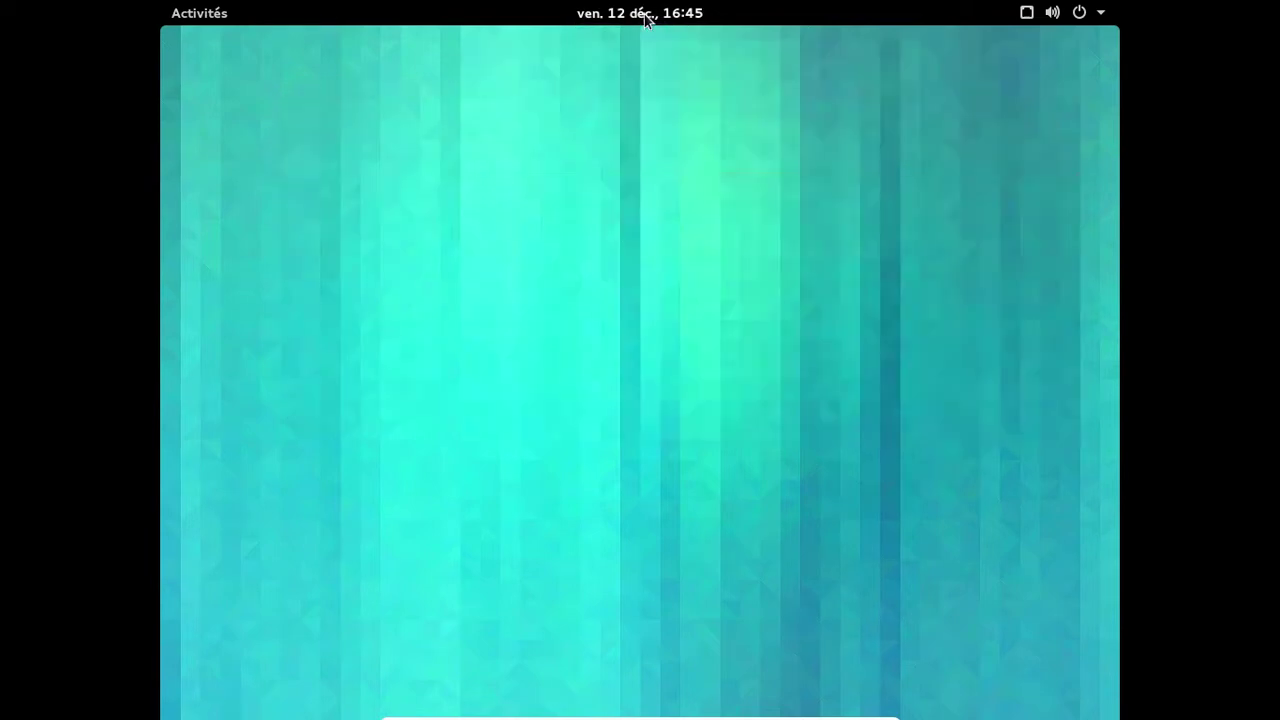
Open Paramètres from the system status menu and close it again.
click(198, 12)
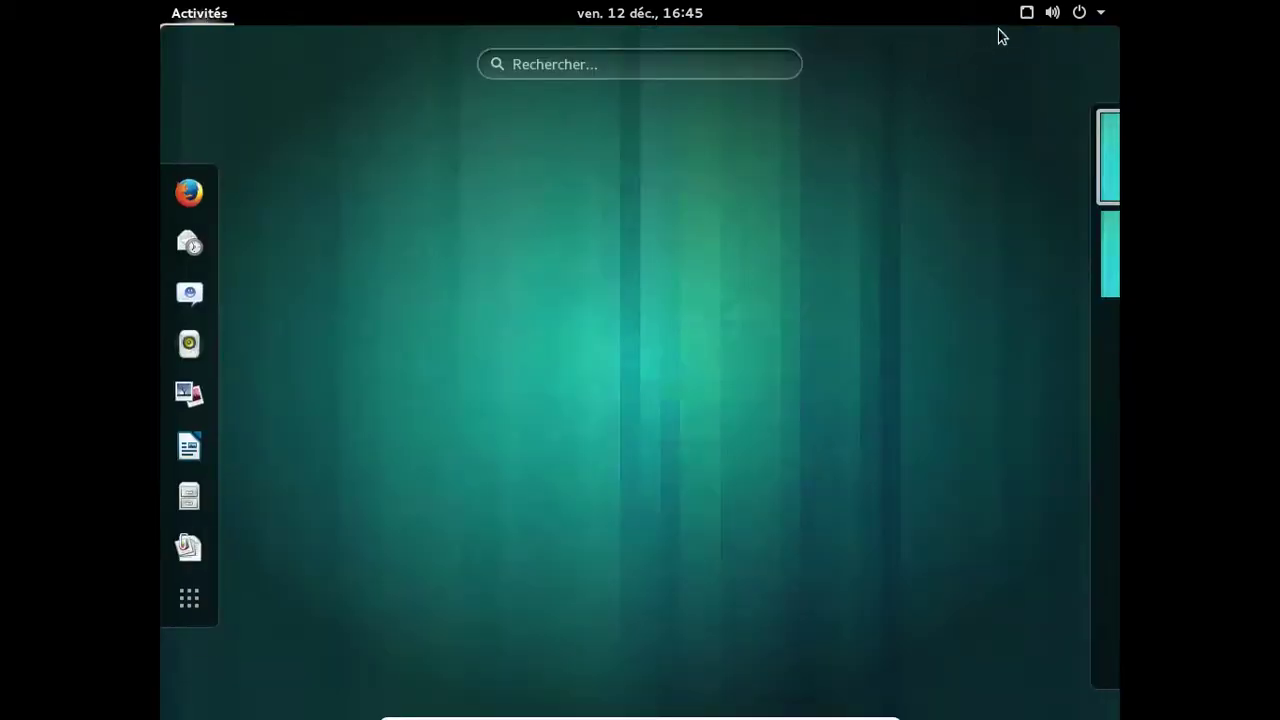
click(1077, 14)
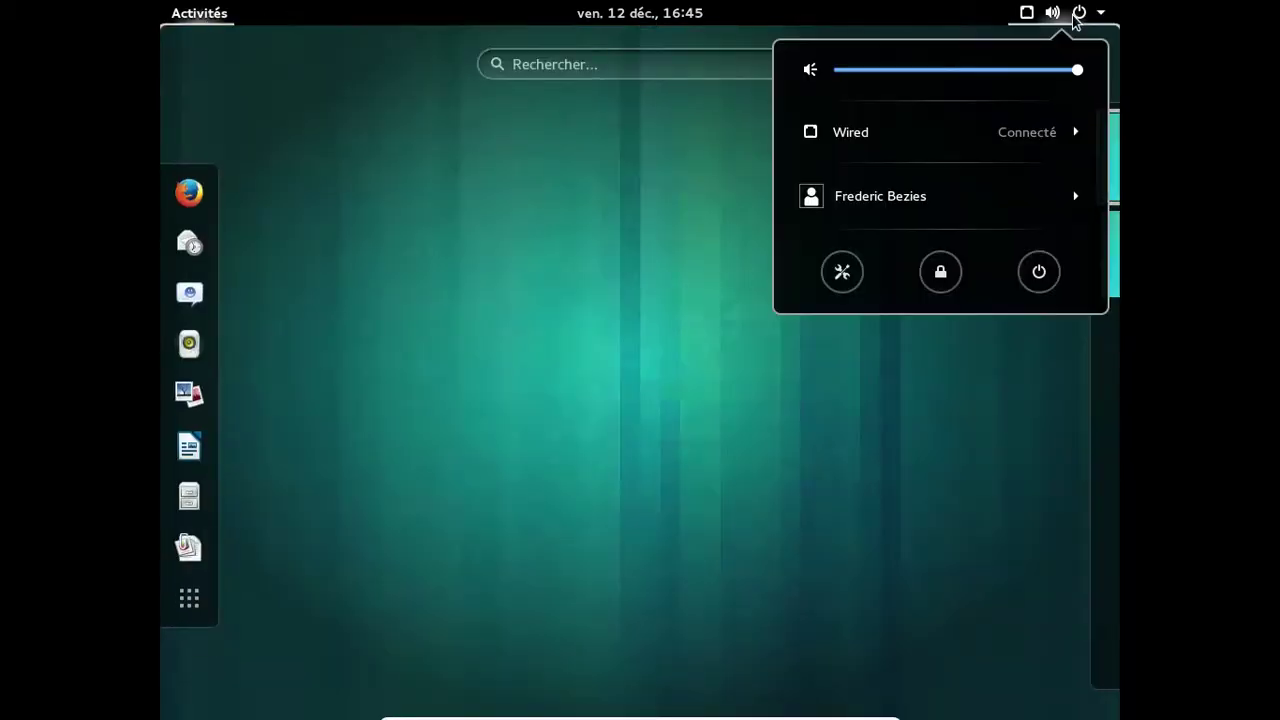
click(841, 272)
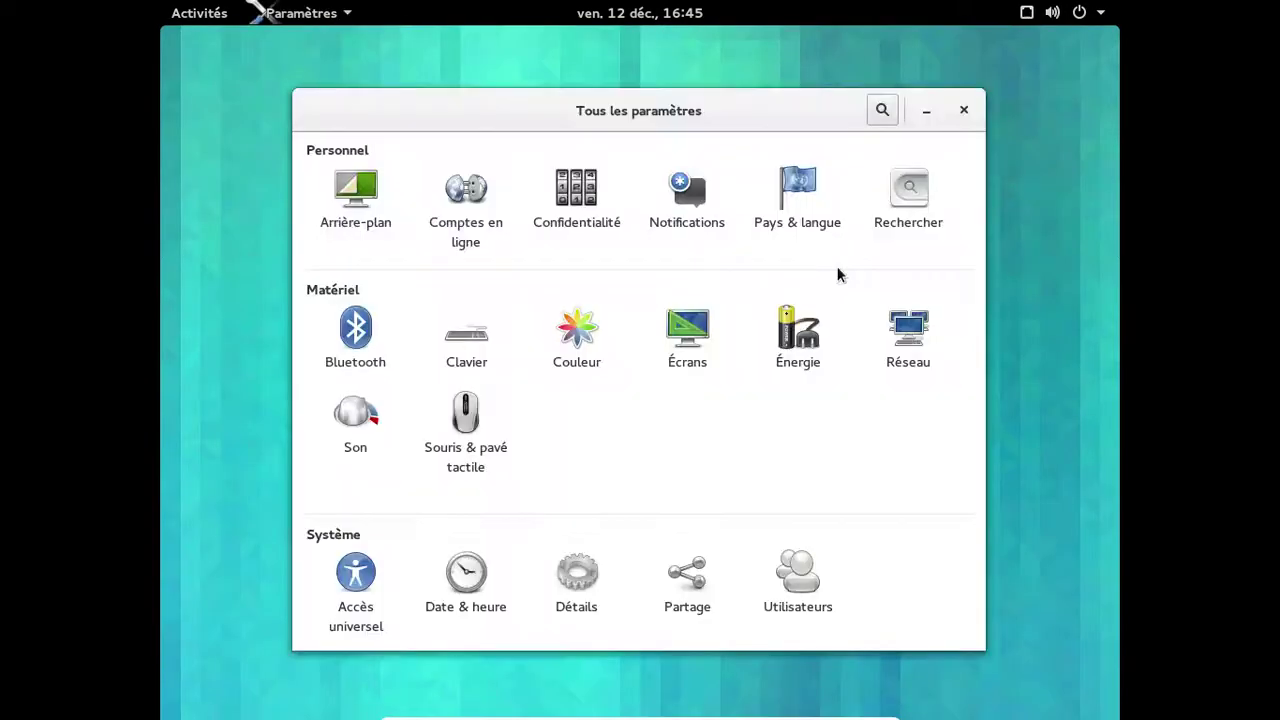
click(964, 110)
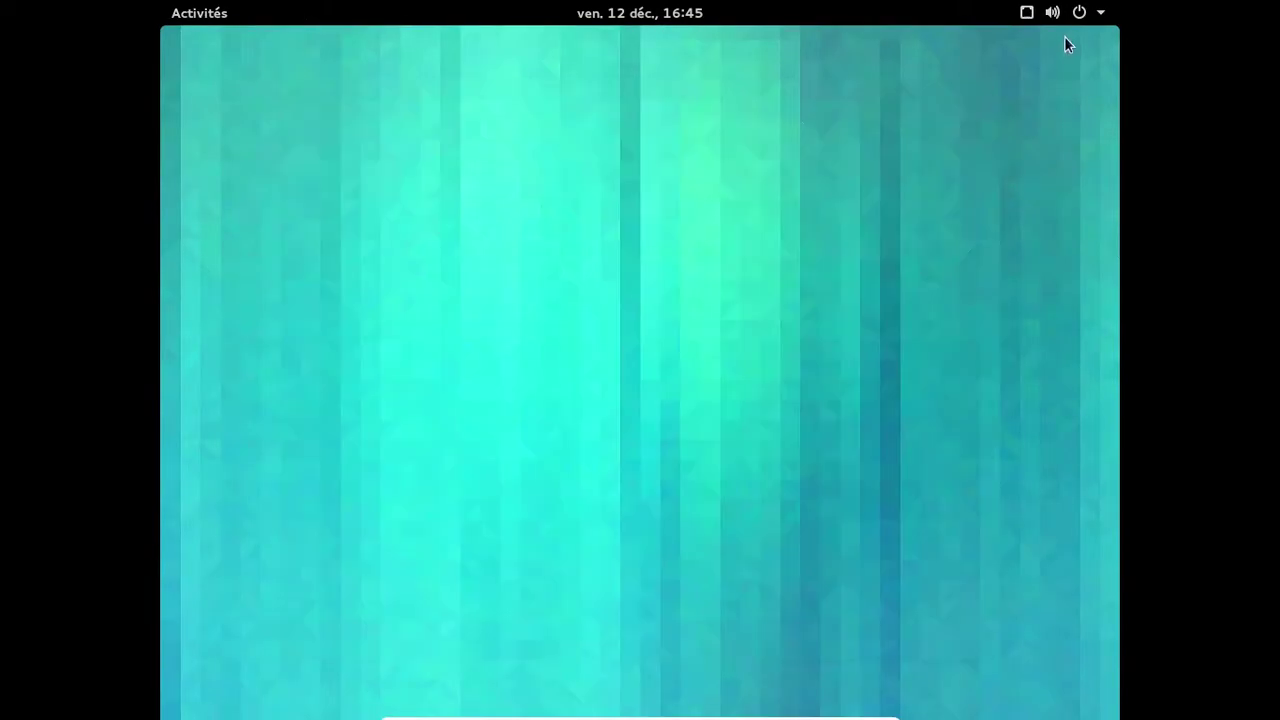
Log out with Fermer la session and confirm the logout prompt.
click(1079, 14)
click(927, 209)
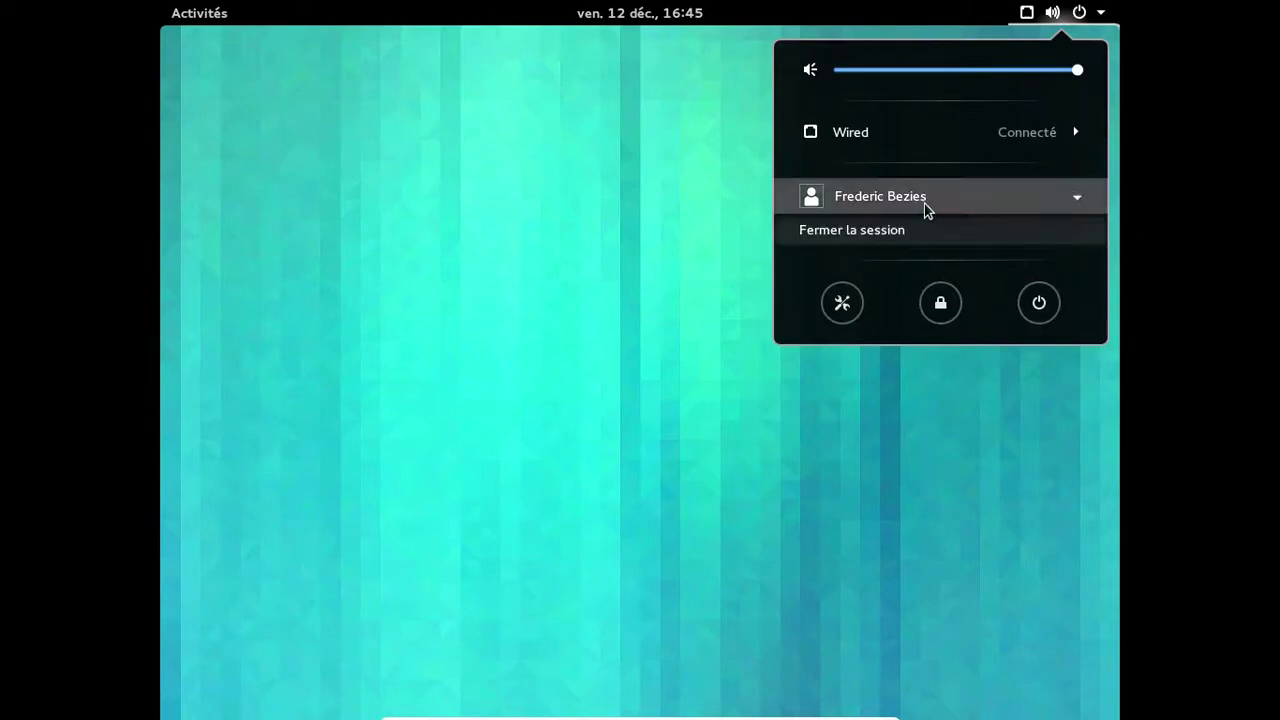
click(882, 229)
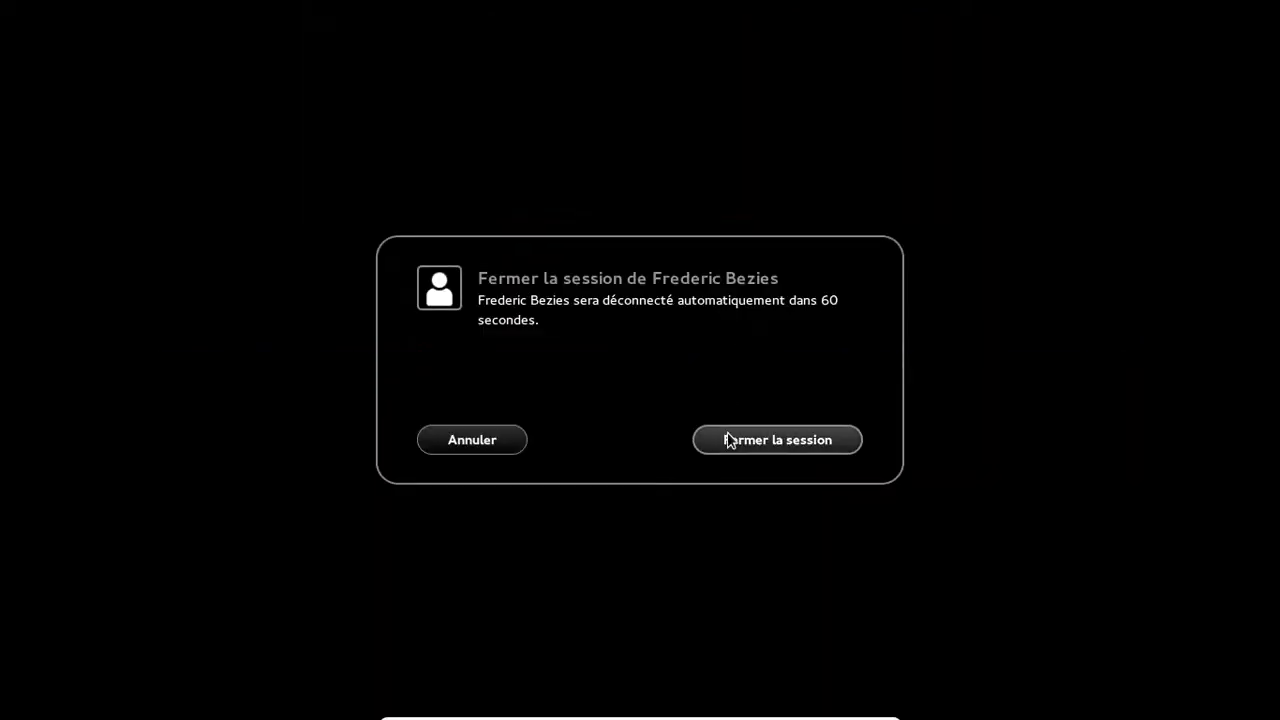
click(732, 445)
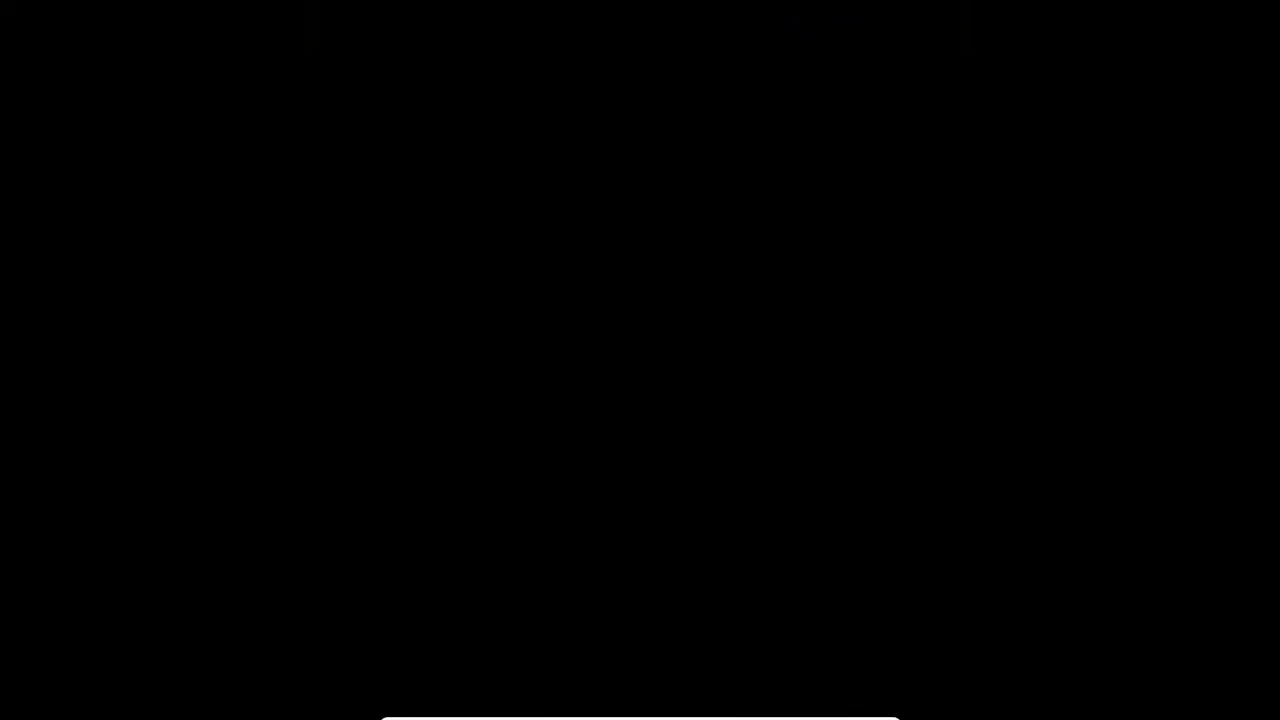